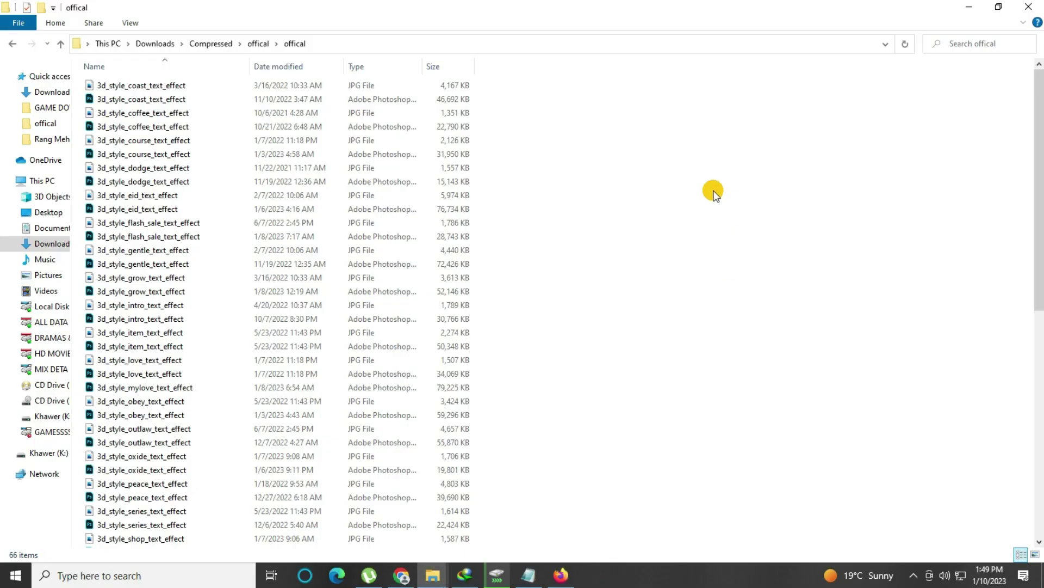
Step: Switch the offical folder to Extra large icons and open the Coast preview image
{"action": "right_click", "coordinate": [715, 194]}
{"action": "mouse_move", "coordinate": [742, 223]}
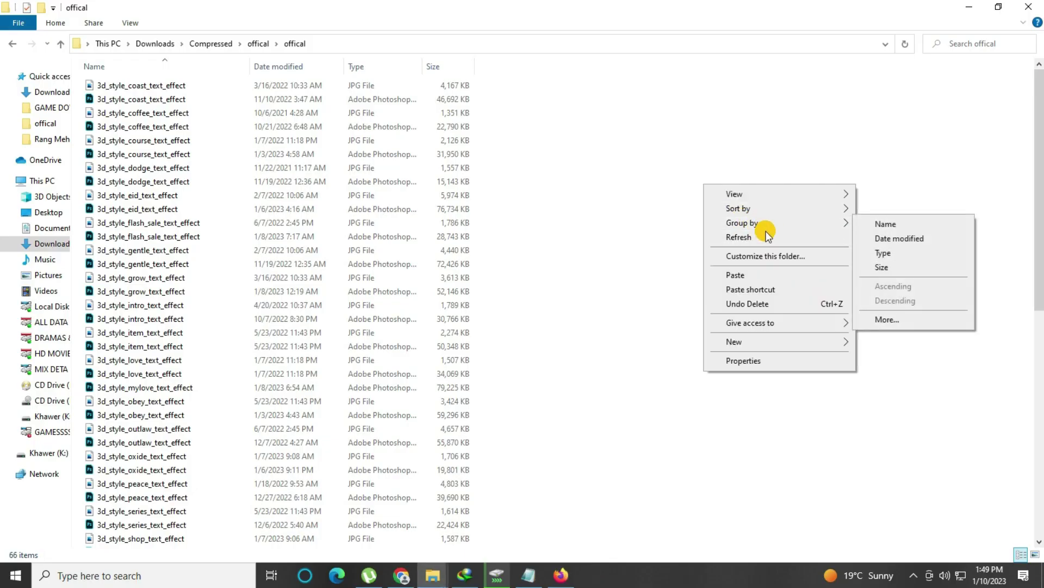
{"action": "left_click", "coordinate": [629, 164]}
{"action": "right_click", "coordinate": [626, 162]}
{"action": "left_click", "coordinate": [843, 172]}
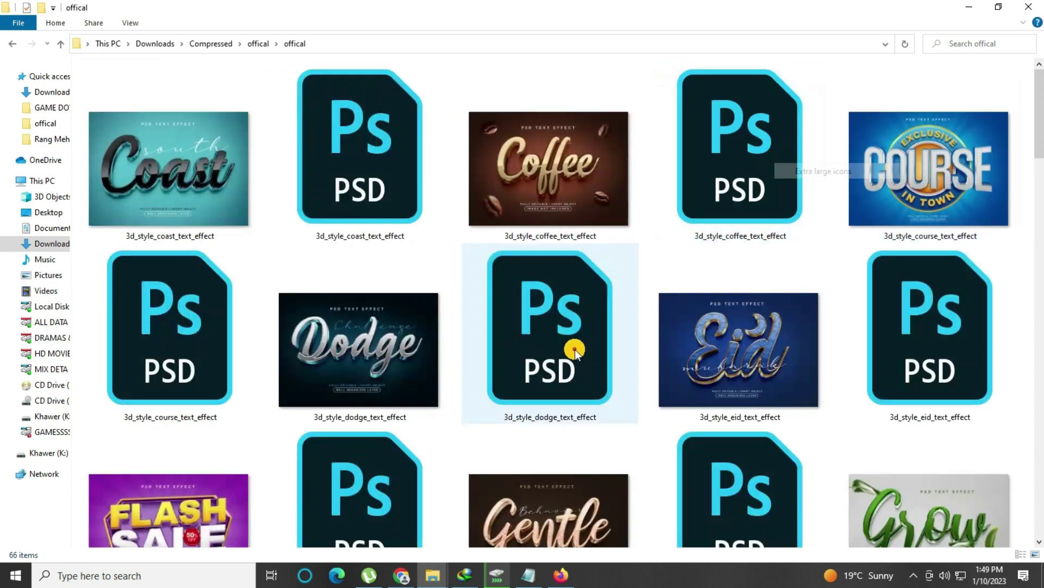
{"action": "double_click", "coordinate": [171, 181]}
Step: Zoom into the Coast preview and pan across its lettering
{"action": "scroll", "coordinate": [581, 317], "scroll_direction": "up", "scroll_amount": 3}
{"action": "mouse_move", "coordinate": [581, 317]}
{"action": "left_mouse_down"}
{"action": "mouse_move", "coordinate": [440, 310]}
{"action": "mouse_move", "coordinate": [620, 313]}
{"action": "left_mouse_up"}
{"action": "scroll", "coordinate": [419, 252], "scroll_direction": "down", "scroll_amount": 2}
{"action": "scroll", "coordinate": [458, 343], "scroll_direction": "up", "scroll_amount": 2}
{"action": "mouse_move", "coordinate": [459, 343]}
{"action": "left_mouse_down"}
{"action": "mouse_move", "coordinate": [580, 284]}
{"action": "mouse_move", "coordinate": [624, 217]}
{"action": "left_mouse_up"}
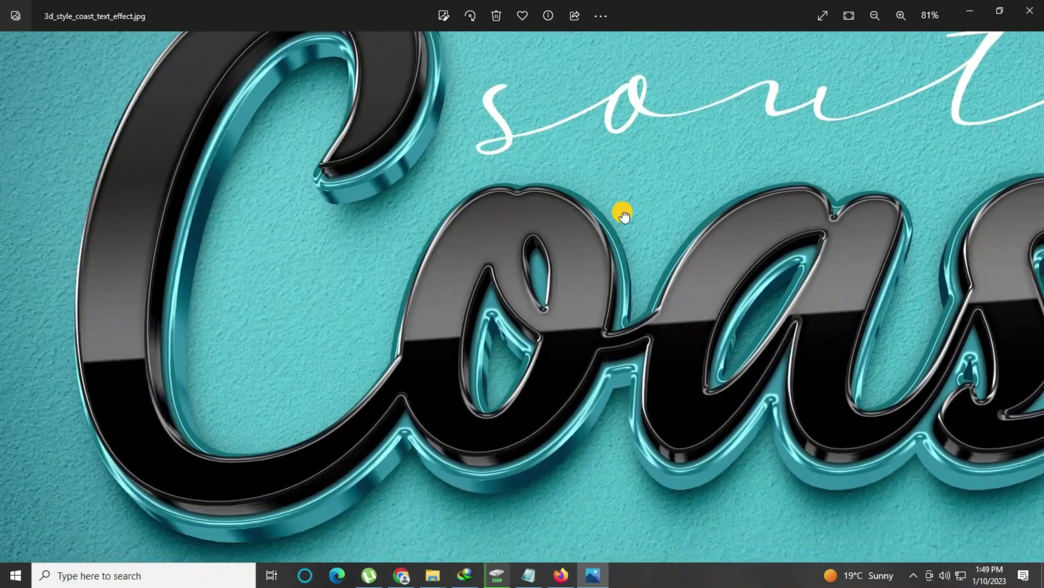
Step: Move to the Coffee preview and inspect its lettering, heading and coffee bean up close
{"action": "scroll", "coordinate": [462, 268], "scroll_direction": "down", "scroll_amount": 1}
{"action": "scroll", "coordinate": [606, 210], "scroll_direction": "down", "scroll_amount": 2}
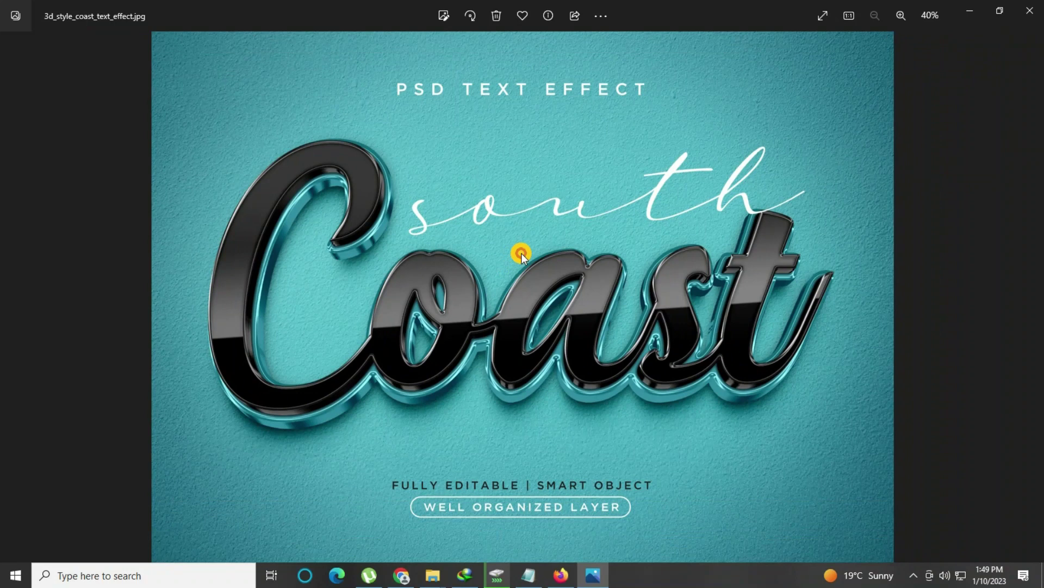
{"action": "scroll", "coordinate": [521, 254], "scroll_direction": "down", "scroll_amount": 1}
{"action": "scroll", "coordinate": [530, 268], "scroll_direction": "up", "scroll_amount": 2}
{"action": "mouse_move", "coordinate": [555, 285]}
{"action": "left_mouse_down"}
{"action": "mouse_move", "coordinate": [525, 291]}
{"action": "mouse_move", "coordinate": [537, 342]}
{"action": "left_mouse_up"}
{"action": "mouse_move", "coordinate": [422, 344]}
{"action": "left_mouse_down"}
{"action": "mouse_move", "coordinate": [496, 273]}
{"action": "mouse_move", "coordinate": [567, 320]}
{"action": "mouse_move", "coordinate": [464, 415]}
{"action": "mouse_move", "coordinate": [493, 486]}
{"action": "mouse_move", "coordinate": [599, 354]}
{"action": "mouse_move", "coordinate": [417, 217]}
{"action": "mouse_move", "coordinate": [457, 234]}
{"action": "left_mouse_up"}
{"action": "scroll", "coordinate": [468, 236], "scroll_direction": "down", "scroll_amount": 2}
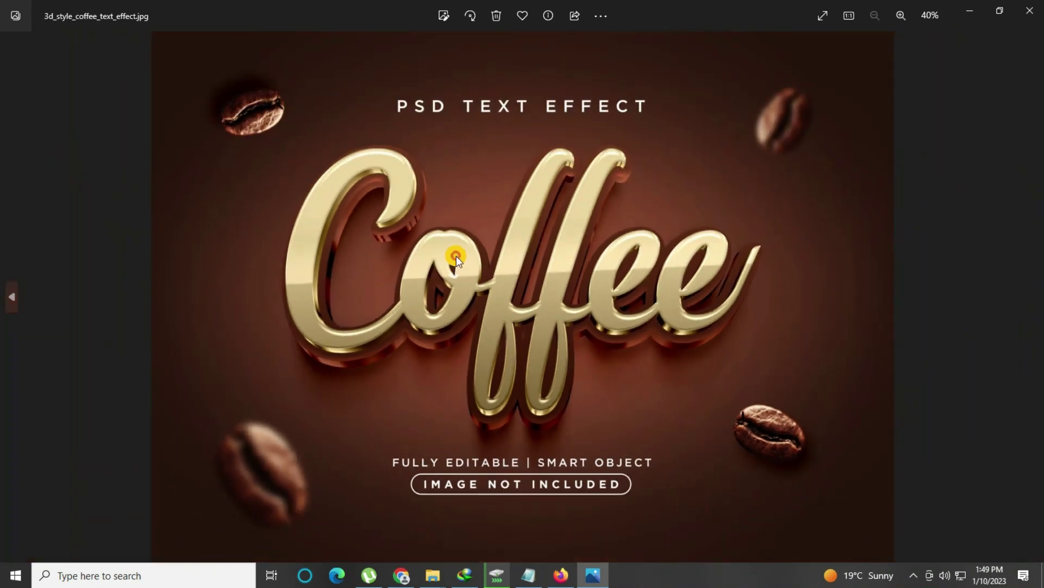
Step: Zoom into the Course preview and pan across it before moving to Dodge
{"action": "key", "text": "Right"}
{"action": "scroll", "coordinate": [505, 266], "scroll_direction": "up", "scroll_amount": 2}
{"action": "mouse_move", "coordinate": [341, 304]}
{"action": "left_mouse_down"}
{"action": "mouse_move", "coordinate": [524, 299]}
{"action": "mouse_move", "coordinate": [356, 305]}
{"action": "left_mouse_up"}
{"action": "scroll", "coordinate": [448, 288], "scroll_direction": "down", "scroll_amount": 2}
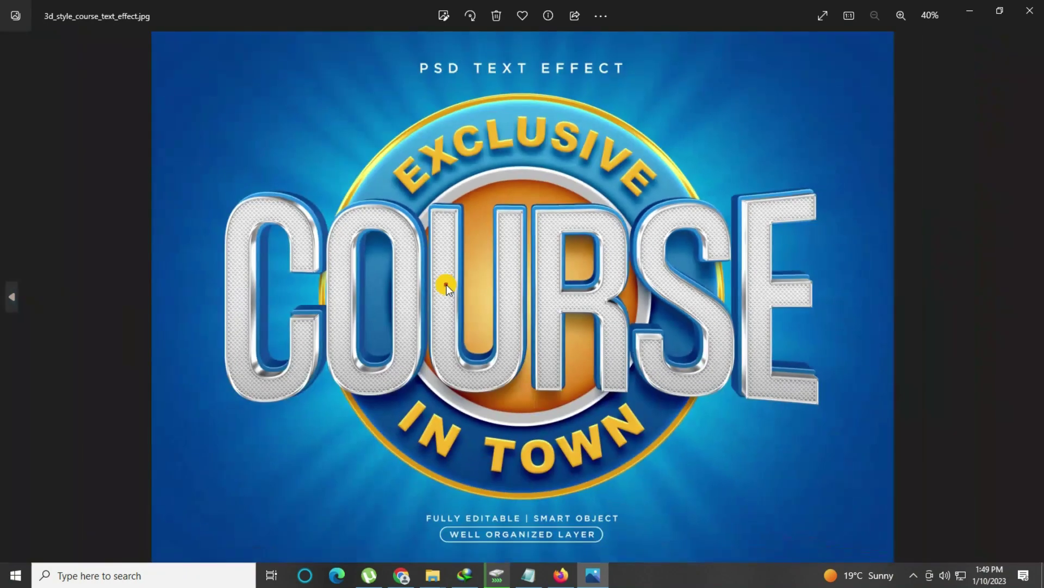
{"action": "key", "text": "Right"}
Step: Zoom into the Dodge preview and pan over Dodge, the Challenge script and the caption
{"action": "scroll", "coordinate": [492, 280], "scroll_direction": "up", "scroll_amount": 3}
{"action": "left_click_drag", "start_coordinate": [435, 310], "coordinate": [476, 359]}
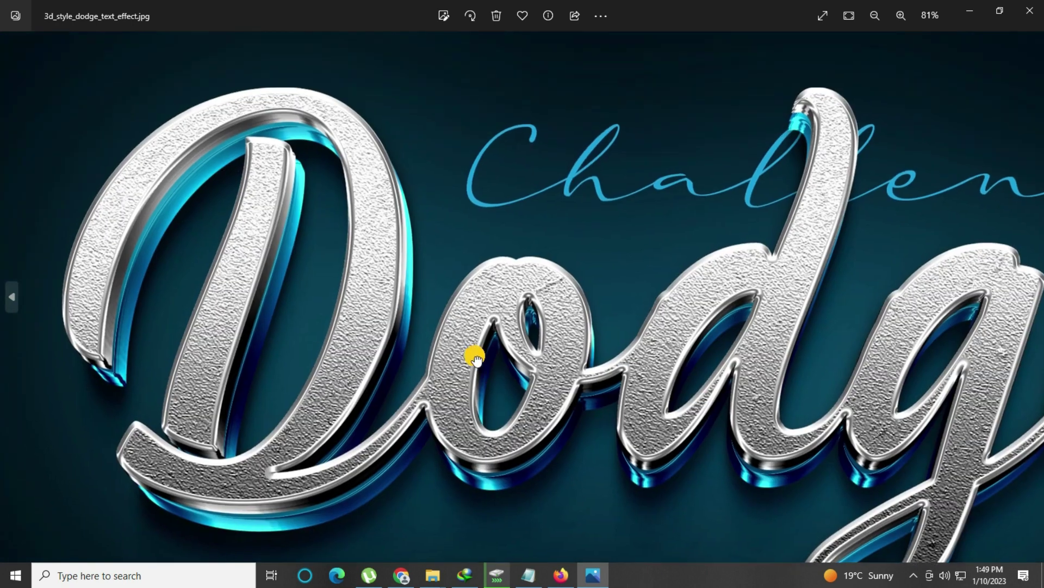
{"action": "left_click_drag", "start_coordinate": [637, 287], "coordinate": [390, 185]}
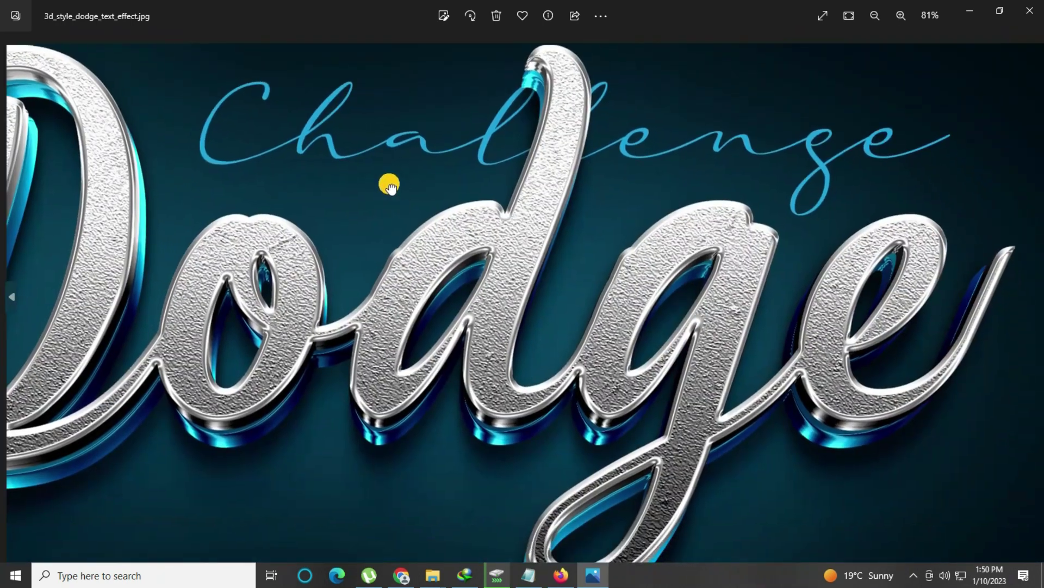
{"action": "left_click_drag", "start_coordinate": [583, 362], "coordinate": [582, 253]}
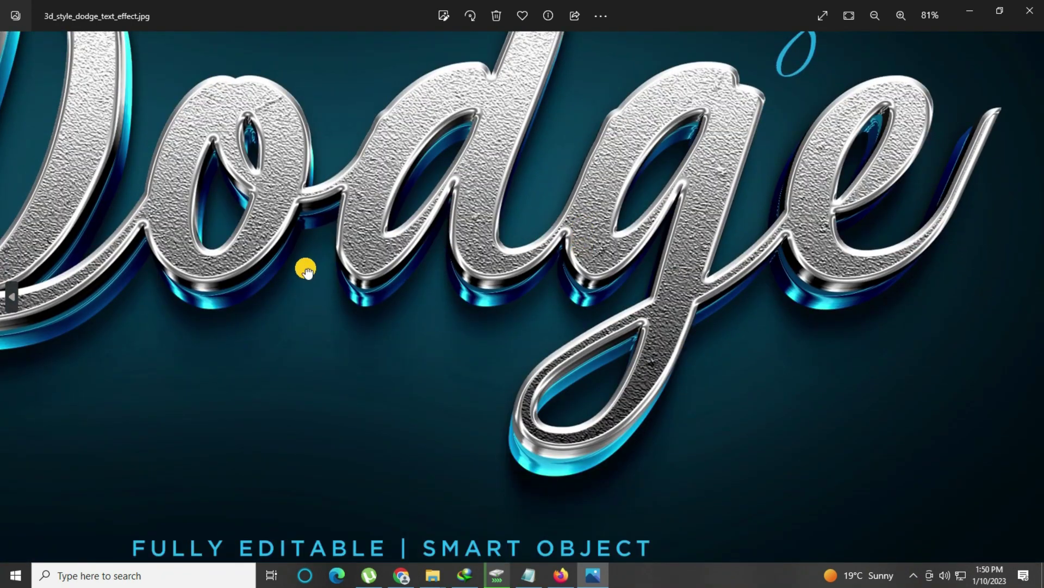
{"action": "left_click_drag", "start_coordinate": [306, 269], "coordinate": [510, 286]}
{"action": "mouse_move", "coordinate": [218, 241]}
{"action": "left_mouse_down"}
{"action": "mouse_move", "coordinate": [338, 354]}
{"action": "mouse_move", "coordinate": [303, 391]}
{"action": "left_mouse_up"}
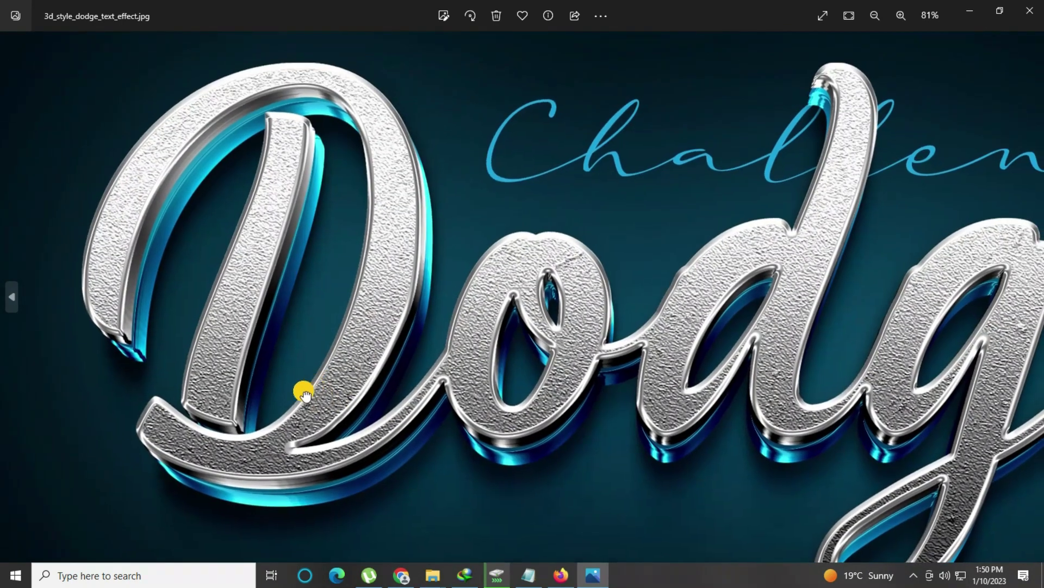
{"action": "left_click_drag", "start_coordinate": [715, 362], "coordinate": [294, 353]}
{"action": "scroll", "coordinate": [405, 327], "scroll_direction": "down", "scroll_amount": 3}
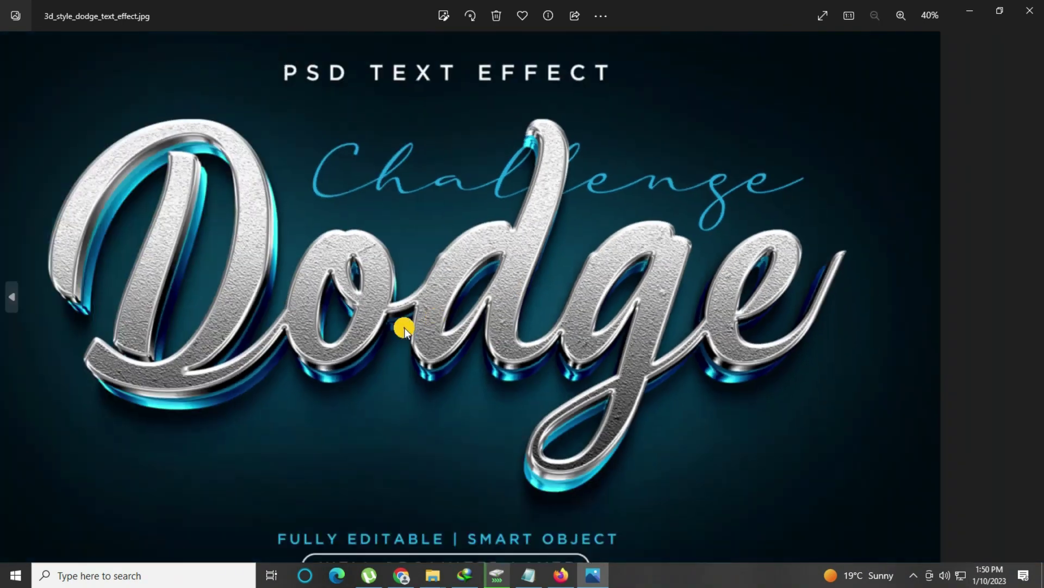
Step: Inspect the Eid Mubarak preview's PSD TEXT EFFECT heading and Mubarak script up close
{"action": "key", "text": "Right"}
{"action": "scroll", "coordinate": [426, 327], "scroll_direction": "up", "scroll_amount": 3}
{"action": "mouse_move", "coordinate": [623, 194]}
{"action": "left_mouse_down"}
{"action": "mouse_move", "coordinate": [478, 348]}
{"action": "mouse_move", "coordinate": [447, 233]}
{"action": "left_mouse_up"}
{"action": "mouse_move", "coordinate": [581, 386]}
{"action": "left_mouse_down"}
{"action": "mouse_move", "coordinate": [544, 286]}
{"action": "mouse_move", "coordinate": [661, 242]}
{"action": "mouse_move", "coordinate": [700, 175]}
{"action": "left_mouse_up"}
{"action": "scroll", "coordinate": [444, 268], "scroll_direction": "down", "scroll_amount": 3}
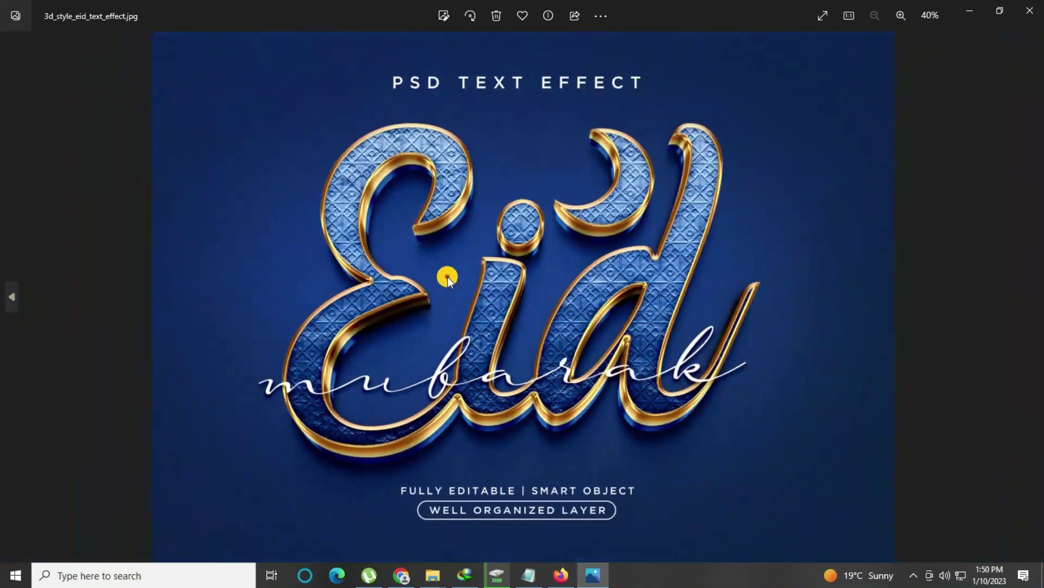
Step: Zoom into the Flash Sale preview and pan over the FLASH lettering
{"action": "key", "text": "Right"}
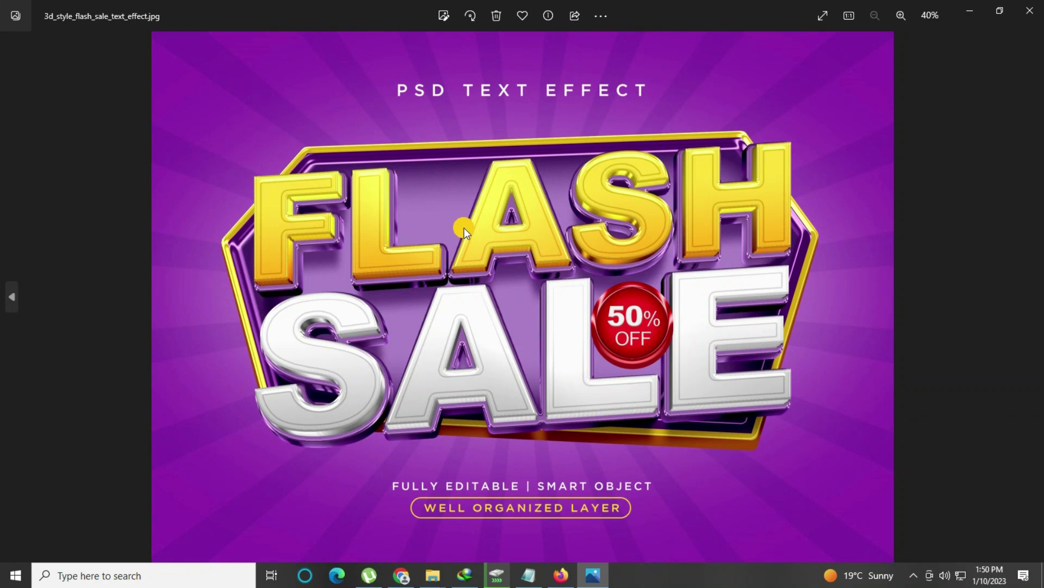
{"action": "scroll", "coordinate": [465, 227], "scroll_direction": "up", "scroll_amount": 3}
{"action": "mouse_move", "coordinate": [333, 291]}
{"action": "left_mouse_down"}
{"action": "mouse_move", "coordinate": [501, 281]}
{"action": "mouse_move", "coordinate": [464, 196]}
{"action": "left_mouse_up"}
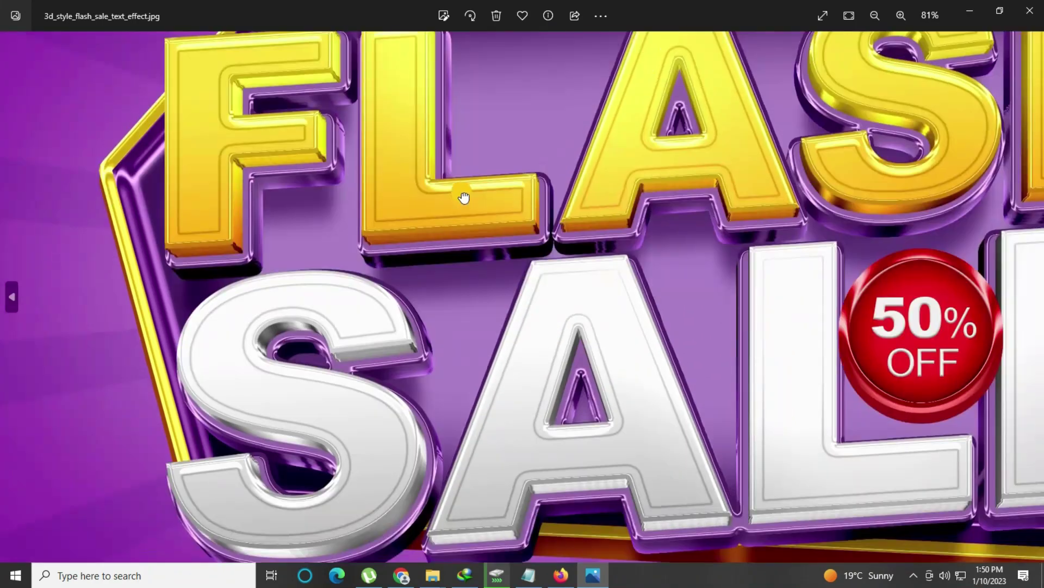
{"action": "scroll", "coordinate": [665, 278], "scroll_direction": "down", "scroll_amount": 1}
{"action": "scroll", "coordinate": [532, 408], "scroll_direction": "down", "scroll_amount": 1}
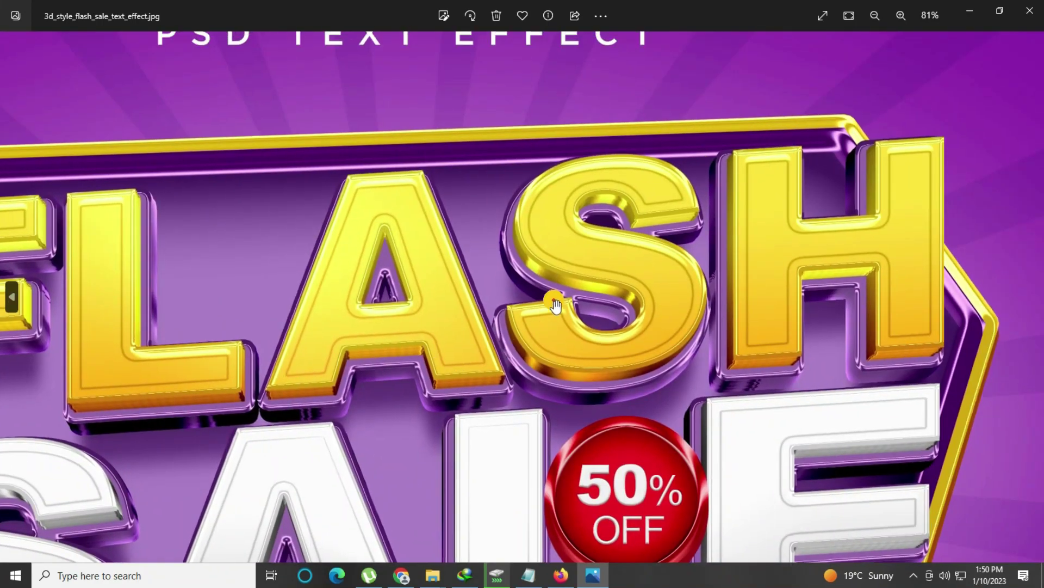
{"action": "scroll", "coordinate": [555, 301], "scroll_direction": "down", "scroll_amount": 1}
Step: Inspect the Gentle lettering and Behavior script up close before moving to Grow
{"action": "key", "text": "Right"}
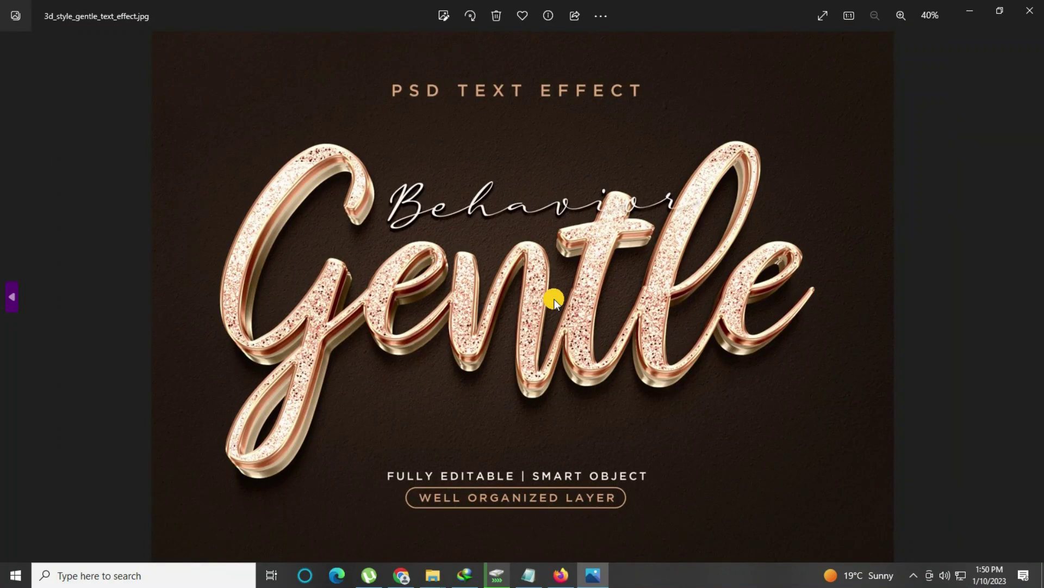
{"action": "scroll", "coordinate": [554, 298], "scroll_direction": "up", "scroll_amount": 3}
{"action": "left_click_drag", "start_coordinate": [338, 310], "coordinate": [506, 303]}
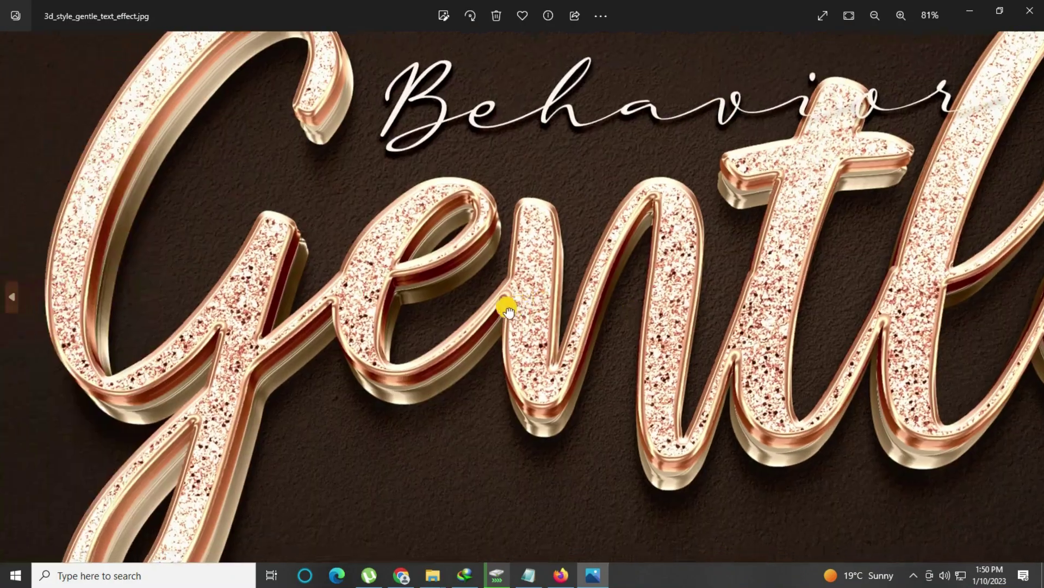
{"action": "left_click_drag", "start_coordinate": [360, 251], "coordinate": [371, 368]}
{"action": "left_click_drag", "start_coordinate": [688, 328], "coordinate": [446, 305]}
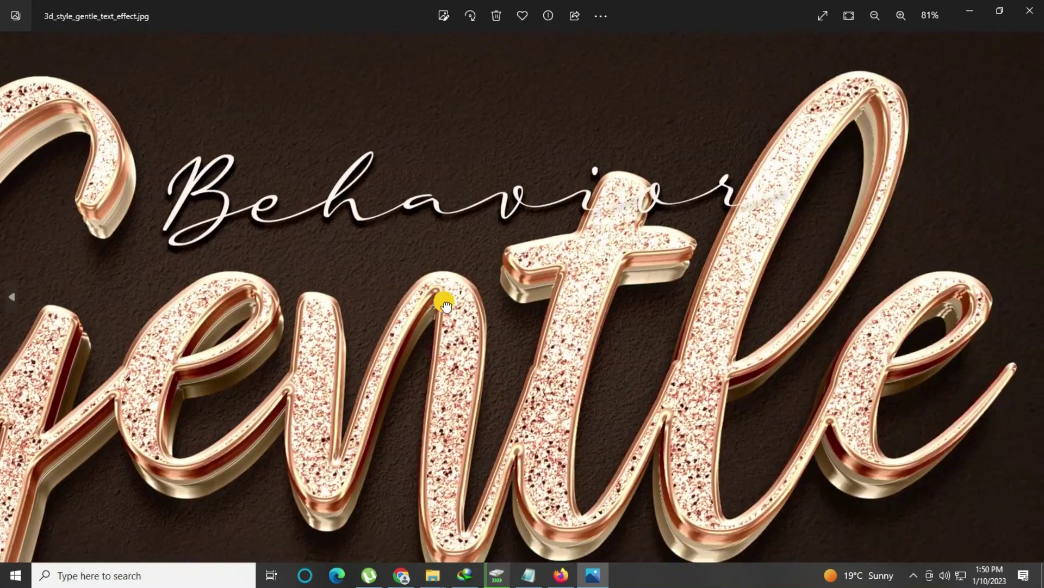
{"action": "left_click_drag", "start_coordinate": [705, 355], "coordinate": [566, 263]}
{"action": "scroll", "coordinate": [517, 327], "scroll_direction": "down", "scroll_amount": 2}
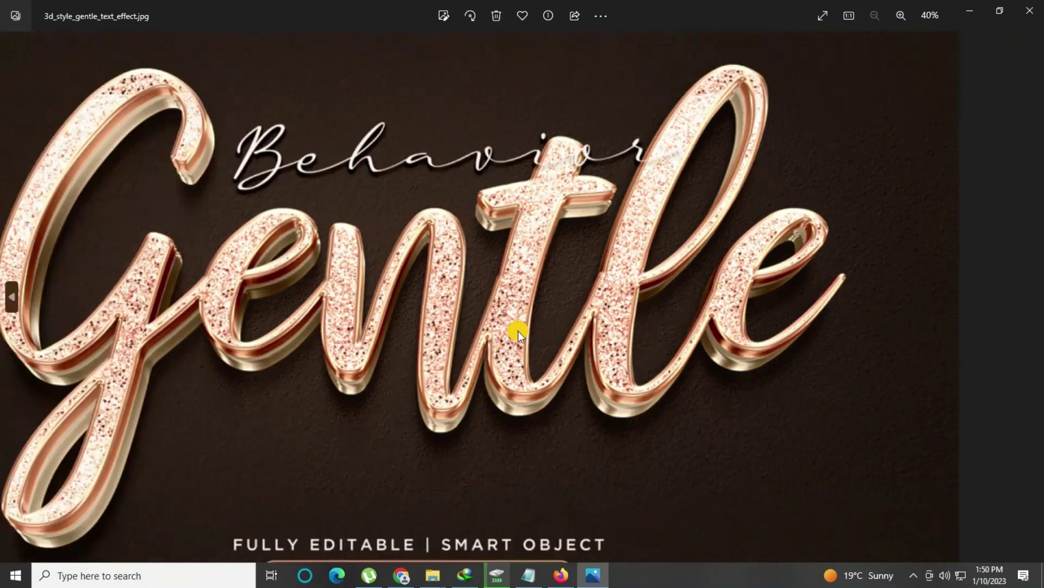
{"action": "scroll", "coordinate": [517, 332], "scroll_direction": "down", "scroll_amount": 1}
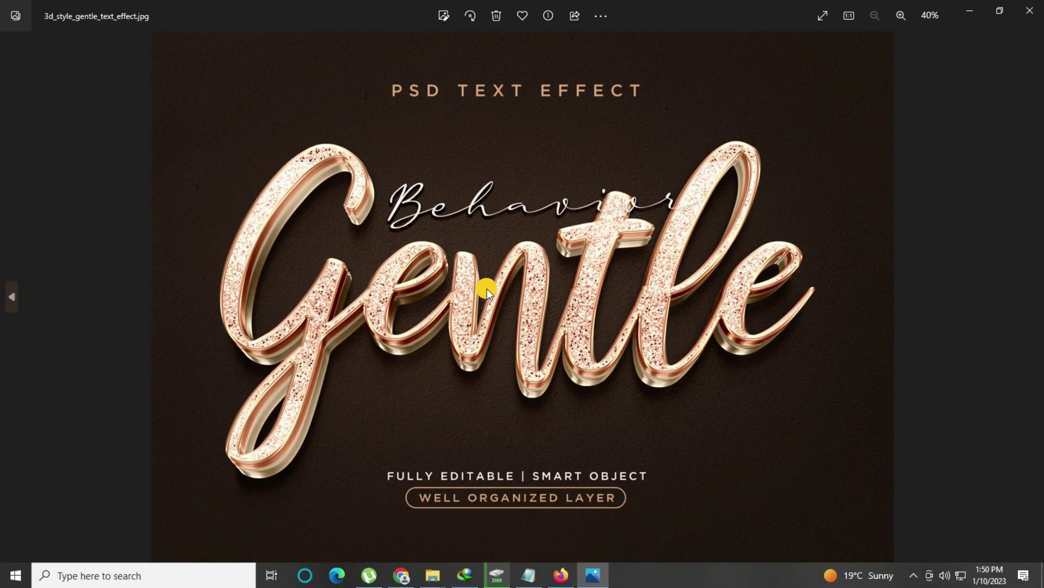
{"action": "key", "text": "Right"}
Step: Zoom into the Grow preview and pan across its lettering, heading and FULLY EDITABLE caption
{"action": "scroll", "coordinate": [345, 290], "scroll_direction": "up", "scroll_amount": 3}
{"action": "mouse_move", "coordinate": [273, 264]}
{"action": "left_mouse_down"}
{"action": "mouse_move", "coordinate": [334, 346]}
{"action": "mouse_move", "coordinate": [325, 383]}
{"action": "mouse_move", "coordinate": [133, 266]}
{"action": "left_mouse_up"}
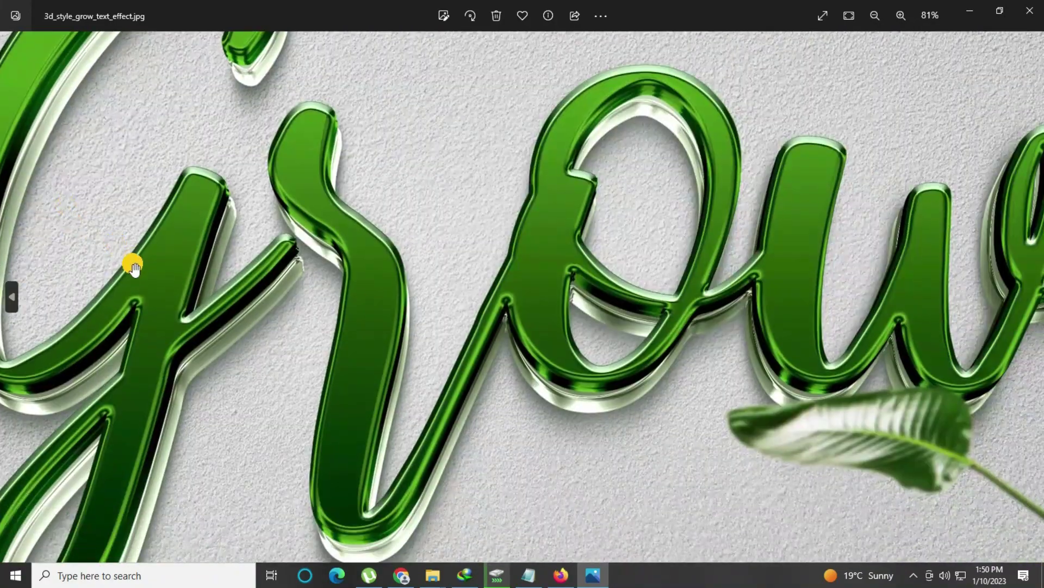
{"action": "mouse_move", "coordinate": [691, 294]}
{"action": "left_mouse_down"}
{"action": "mouse_move", "coordinate": [587, 226]}
{"action": "mouse_move", "coordinate": [478, 290]}
{"action": "left_mouse_up"}
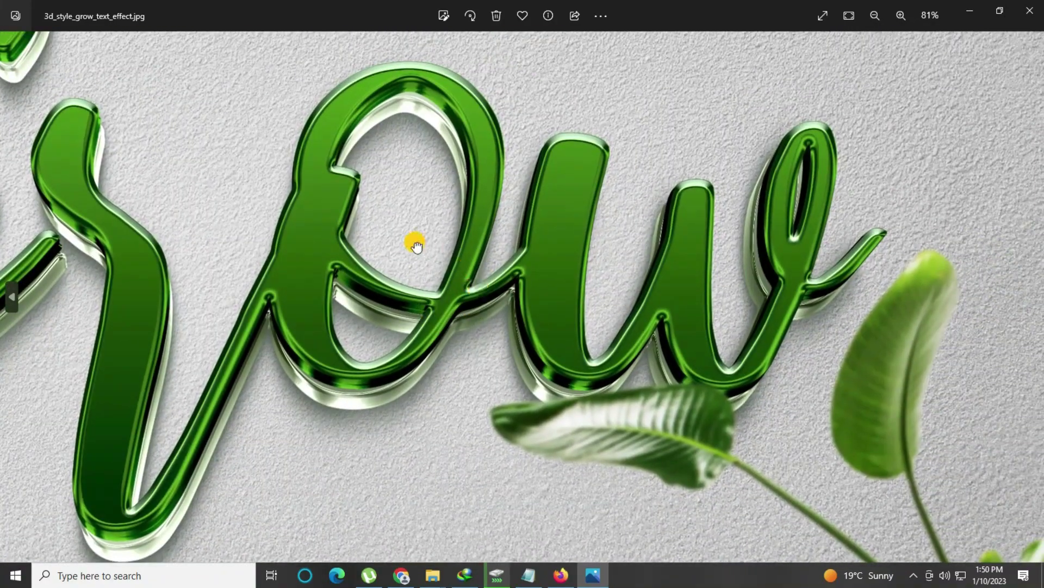
{"action": "left_click_drag", "start_coordinate": [416, 246], "coordinate": [695, 270]}
{"action": "left_click_drag", "start_coordinate": [314, 244], "coordinate": [369, 330]}
{"action": "mouse_move", "coordinate": [326, 223]}
{"action": "left_mouse_down"}
{"action": "mouse_move", "coordinate": [412, 357]}
{"action": "mouse_move", "coordinate": [655, 159]}
{"action": "left_mouse_up"}
{"action": "left_click_drag", "start_coordinate": [569, 345], "coordinate": [521, 177]}
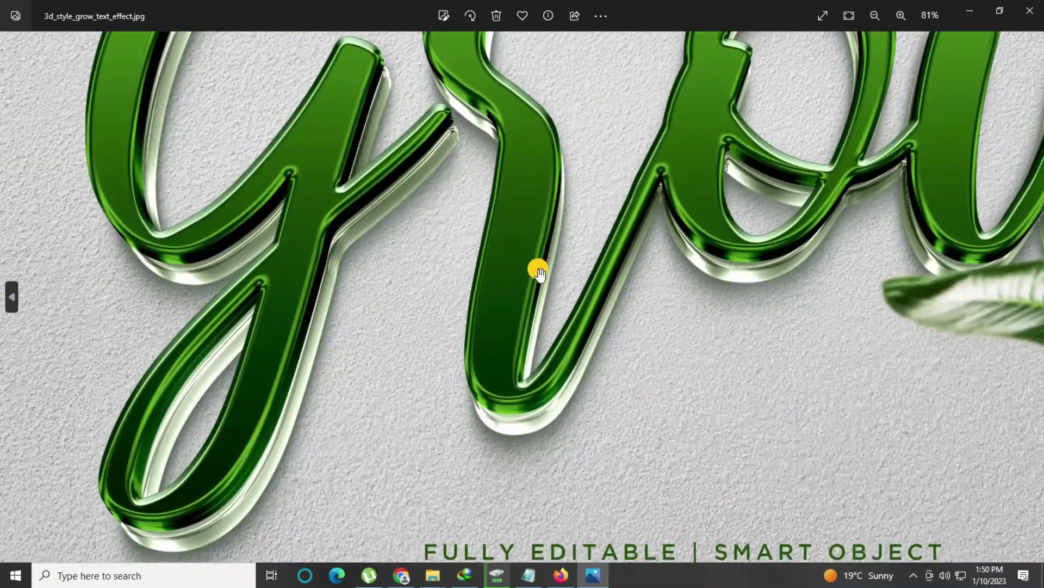
{"action": "scroll", "coordinate": [538, 272], "scroll_direction": "down", "scroll_amount": 3}
Step: Inspect the Intro lettering and PSD TEXT EFFECT heading up close before moving to Item
{"action": "key", "text": "Right"}
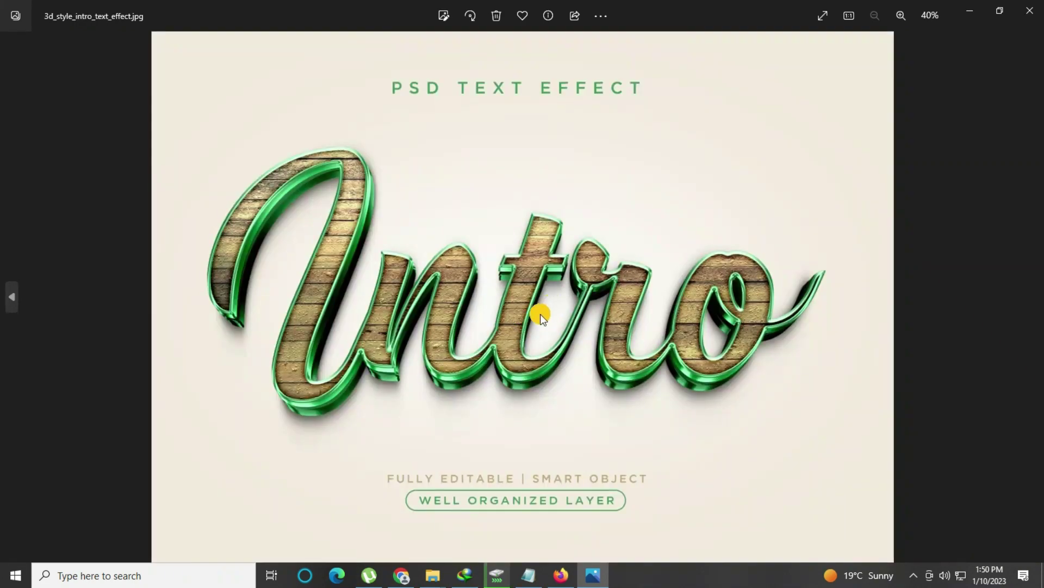
{"action": "scroll", "coordinate": [354, 298], "scroll_direction": "up", "scroll_amount": 3}
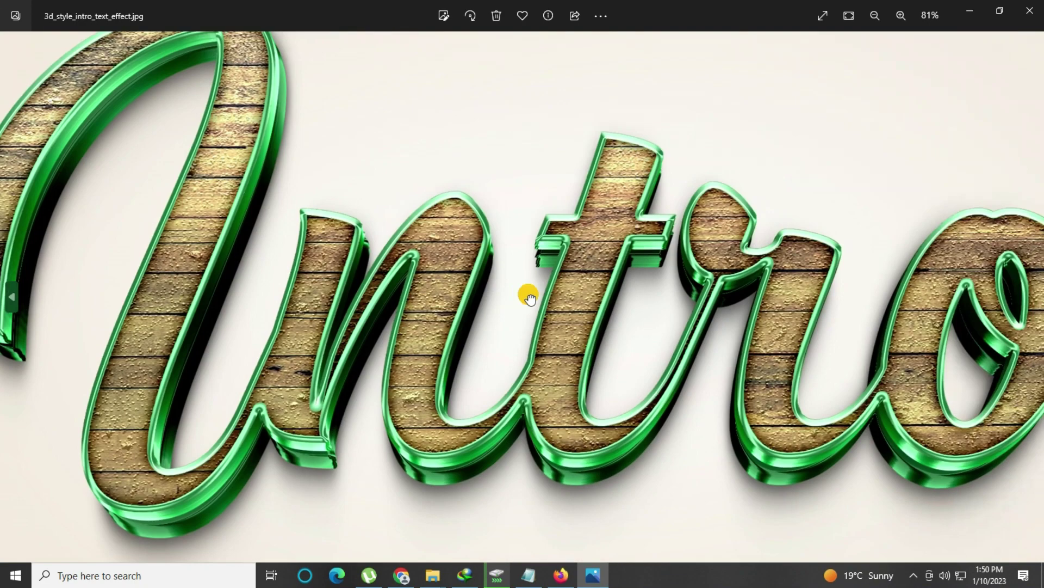
{"action": "left_click_drag", "start_coordinate": [845, 317], "coordinate": [525, 321]}
{"action": "left_click_drag", "start_coordinate": [380, 322], "coordinate": [661, 353]}
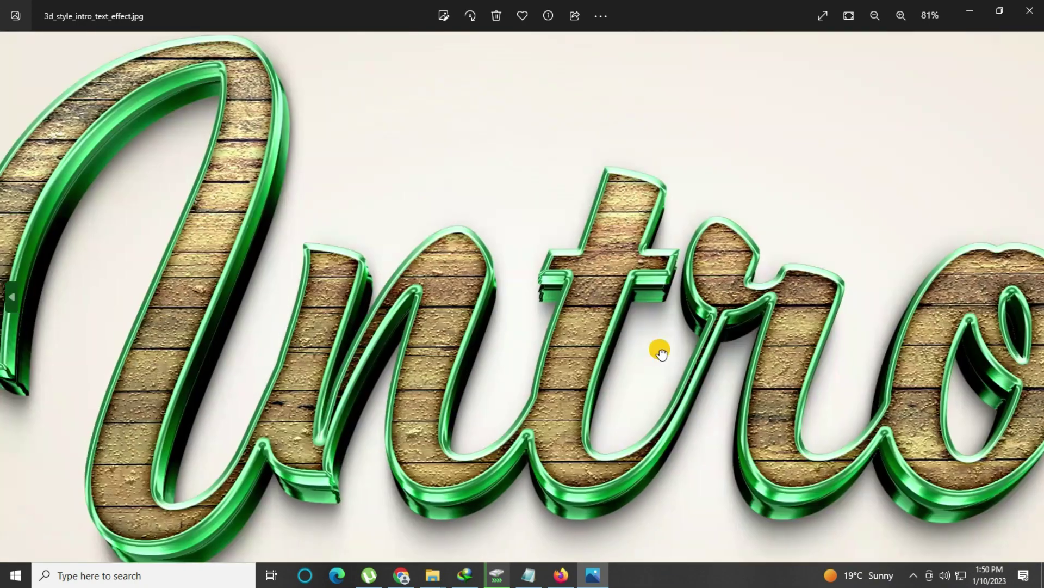
{"action": "mouse_move", "coordinate": [240, 352]}
{"action": "left_mouse_down"}
{"action": "mouse_move", "coordinate": [413, 410]}
{"action": "mouse_move", "coordinate": [364, 464]}
{"action": "mouse_move", "coordinate": [306, 320]}
{"action": "left_mouse_up"}
{"action": "scroll", "coordinate": [305, 314], "scroll_direction": "down", "scroll_amount": 1}
{"action": "scroll", "coordinate": [305, 314], "scroll_direction": "down", "scroll_amount": 2}
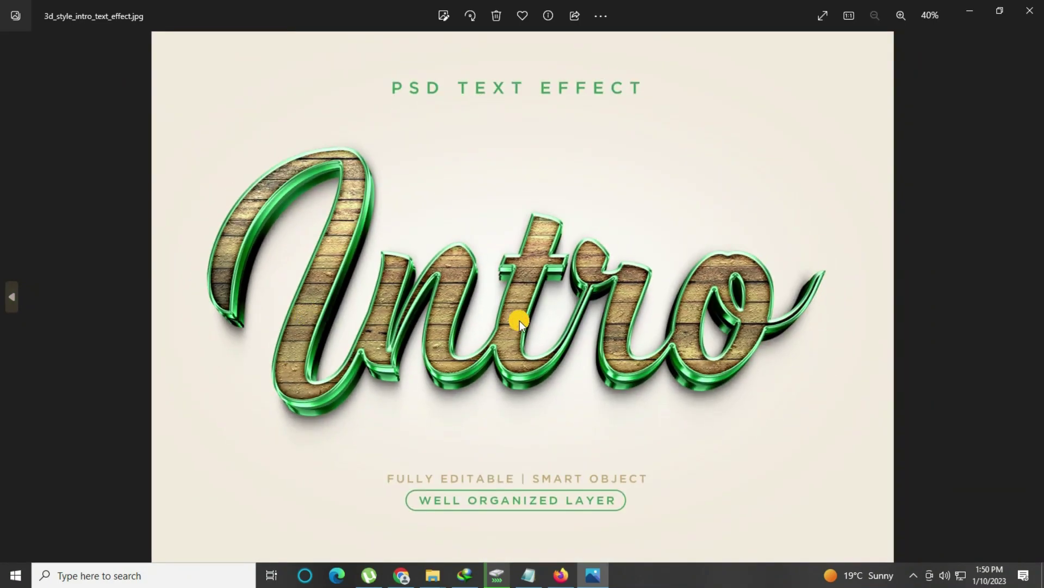
{"action": "scroll", "coordinate": [544, 245], "scroll_direction": "up", "scroll_amount": 3}
{"action": "mouse_move", "coordinate": [555, 225]}
{"action": "left_mouse_down"}
{"action": "mouse_move", "coordinate": [533, 292]}
{"action": "mouse_move", "coordinate": [557, 483]}
{"action": "mouse_move", "coordinate": [486, 183]}
{"action": "mouse_move", "coordinate": [590, 196]}
{"action": "mouse_move", "coordinate": [737, 256]}
{"action": "mouse_move", "coordinate": [513, 248]}
{"action": "mouse_move", "coordinate": [440, 198]}
{"action": "mouse_move", "coordinate": [464, 203]}
{"action": "mouse_move", "coordinate": [618, 380]}
{"action": "mouse_move", "coordinate": [510, 349]}
{"action": "left_mouse_up"}
{"action": "scroll", "coordinate": [468, 369], "scroll_direction": "down", "scroll_amount": 2}
{"action": "scroll", "coordinate": [621, 327], "scroll_direction": "down", "scroll_amount": 2}
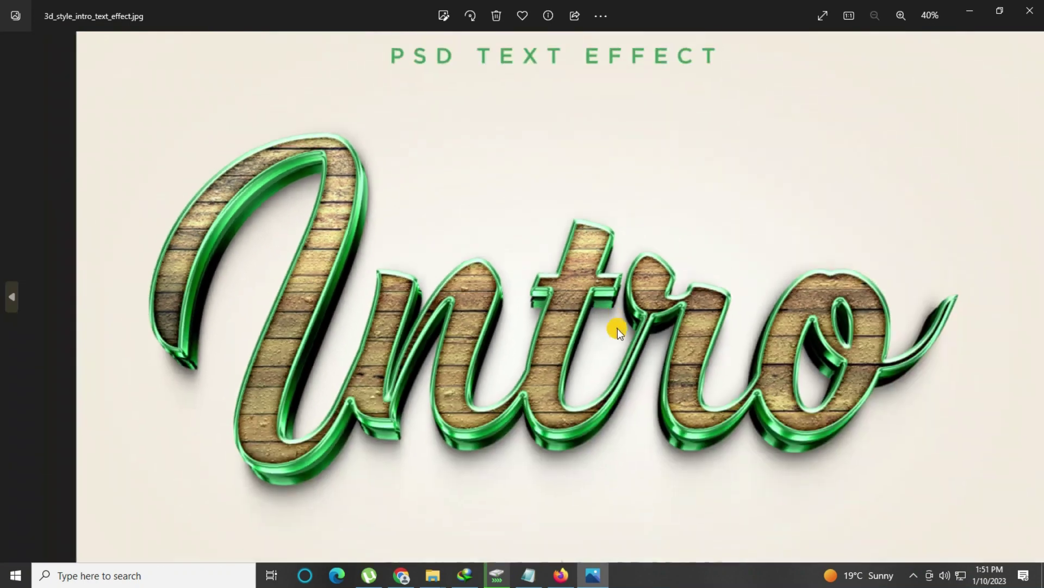
{"action": "key", "text": "Right"}
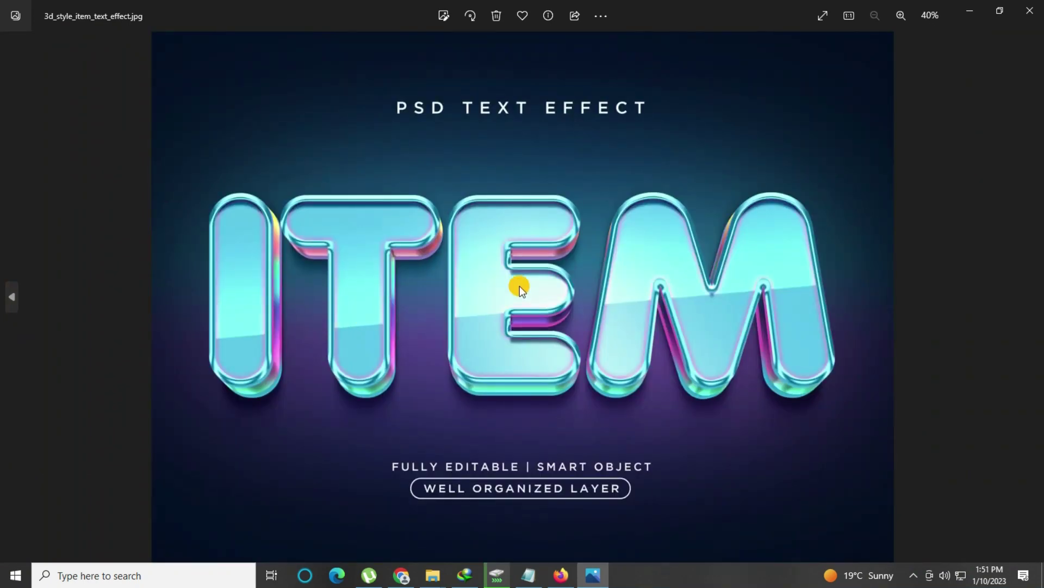
Step: Glance at the Item preview, then zoom into the Love yourself mockup
{"action": "scroll", "coordinate": [520, 286], "scroll_direction": "up", "scroll_amount": 2}
{"action": "scroll", "coordinate": [490, 252], "scroll_direction": "down", "scroll_amount": 2}
{"action": "key", "text": "Right"}
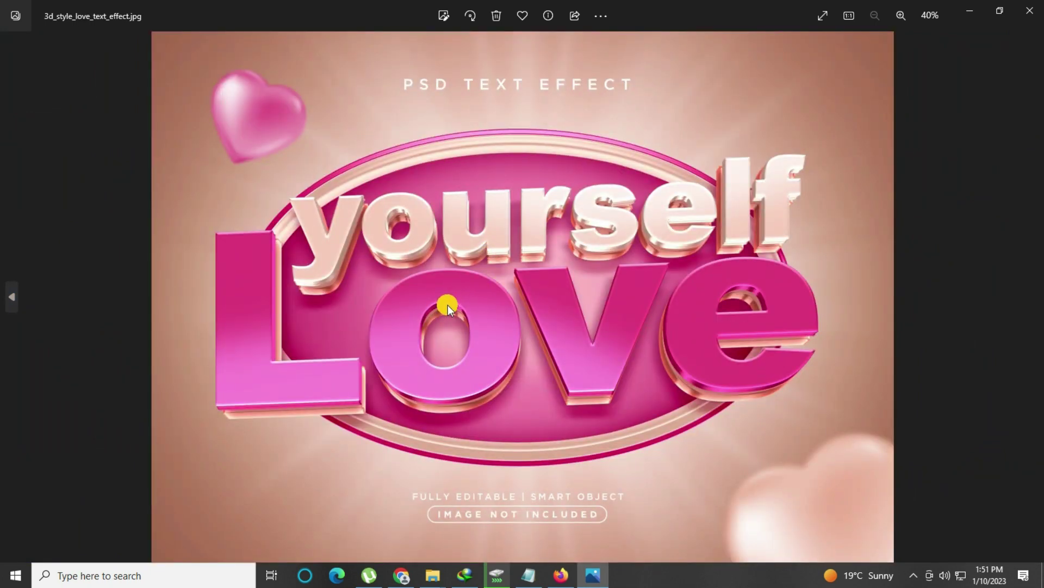
{"action": "scroll", "coordinate": [449, 304], "scroll_direction": "up", "scroll_amount": 1}
{"action": "scroll", "coordinate": [381, 304], "scroll_direction": "up", "scroll_amount": 1}
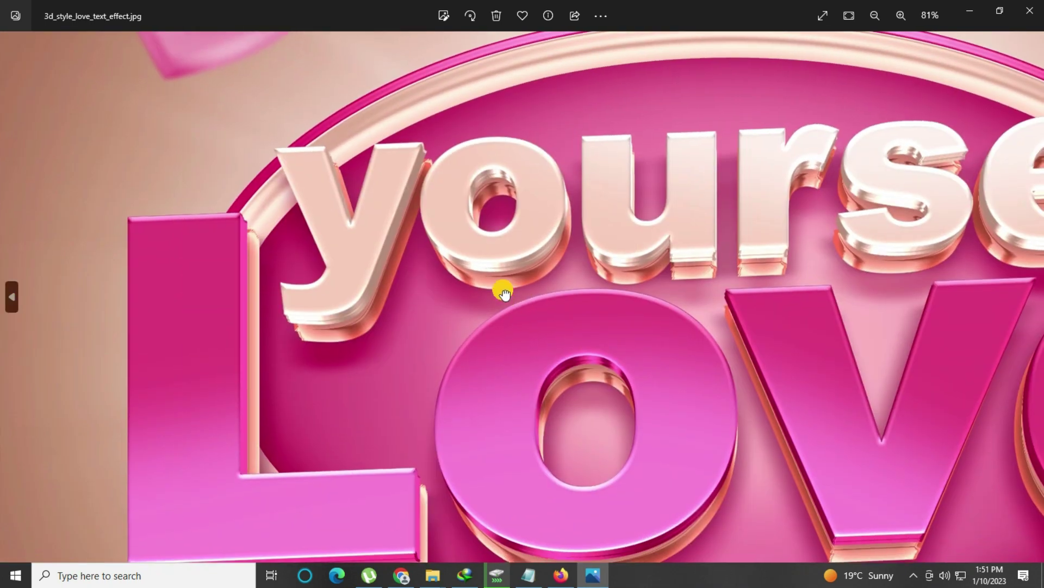
{"action": "left_click_drag", "start_coordinate": [505, 294], "coordinate": [404, 211]}
{"action": "left_click_drag", "start_coordinate": [629, 282], "coordinate": [558, 233]}
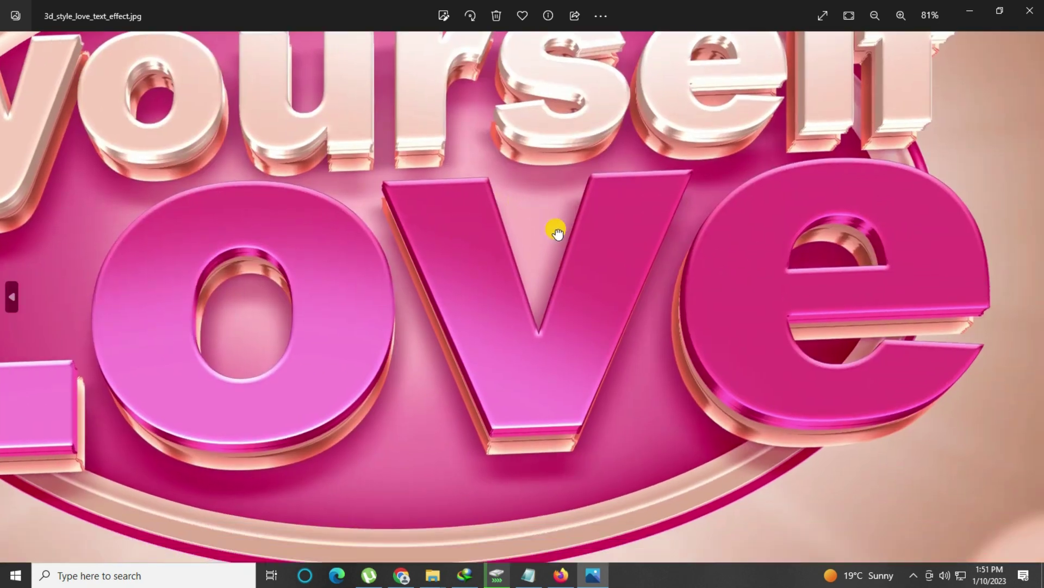
Step: Pan across the Love lettering and the word yourself at close zoom
{"action": "scroll", "coordinate": [762, 250], "scroll_direction": "down", "scroll_amount": 2}
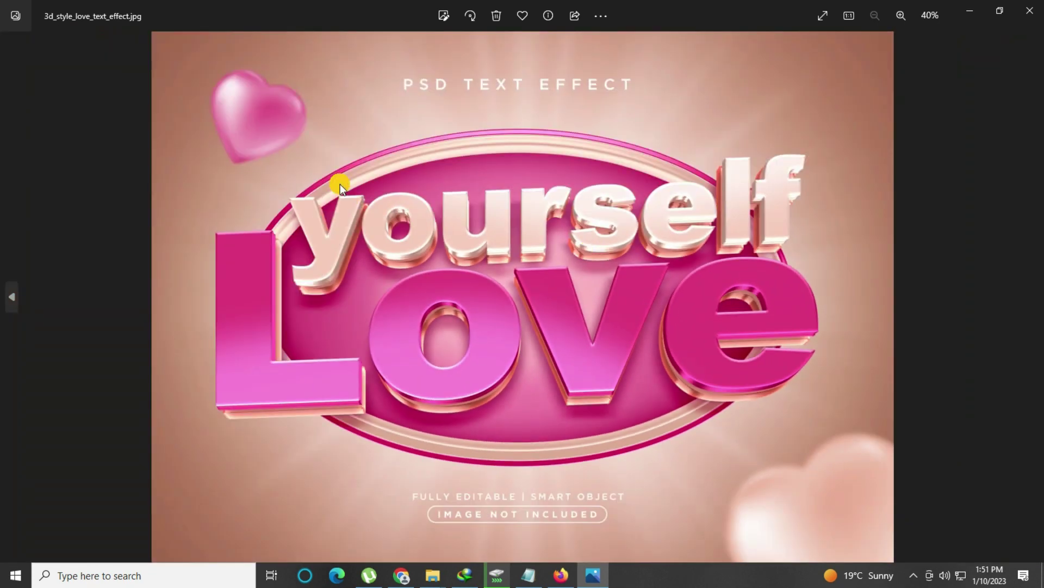
{"action": "scroll", "coordinate": [339, 187], "scroll_direction": "up", "scroll_amount": 2}
{"action": "mouse_move", "coordinate": [356, 186]}
{"action": "left_mouse_down"}
{"action": "mouse_move", "coordinate": [431, 275]}
{"action": "mouse_move", "coordinate": [431, 310]}
{"action": "mouse_move", "coordinate": [298, 180]}
{"action": "left_mouse_up"}
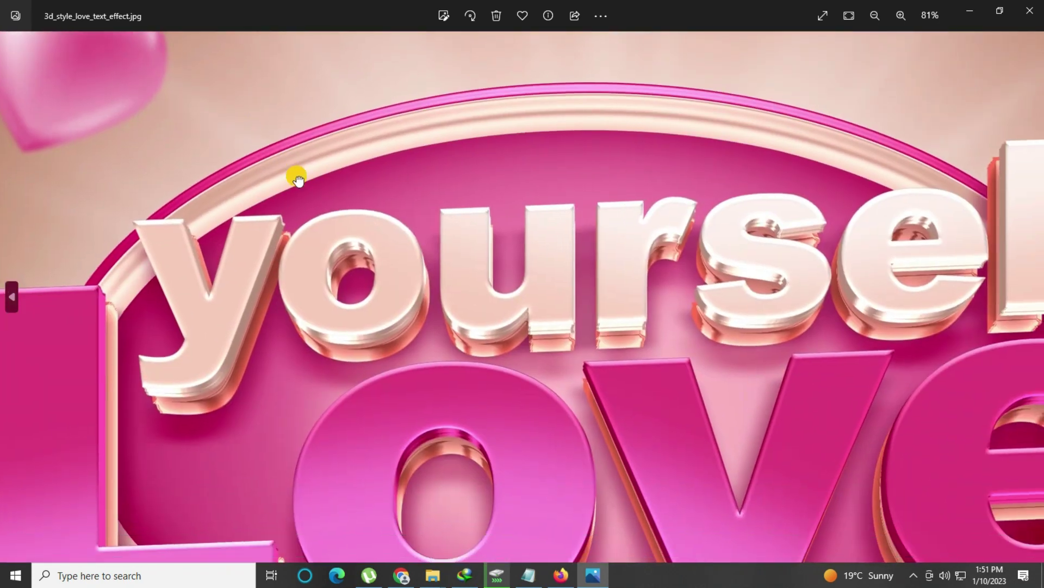
{"action": "mouse_move", "coordinate": [588, 229]}
{"action": "left_mouse_down"}
{"action": "mouse_move", "coordinate": [539, 226]}
{"action": "mouse_move", "coordinate": [373, 298]}
{"action": "mouse_move", "coordinate": [410, 233]}
{"action": "left_mouse_up"}
{"action": "mouse_move", "coordinate": [201, 270]}
{"action": "left_mouse_down"}
{"action": "mouse_move", "coordinate": [405, 327]}
{"action": "mouse_move", "coordinate": [322, 378]}
{"action": "left_mouse_up"}
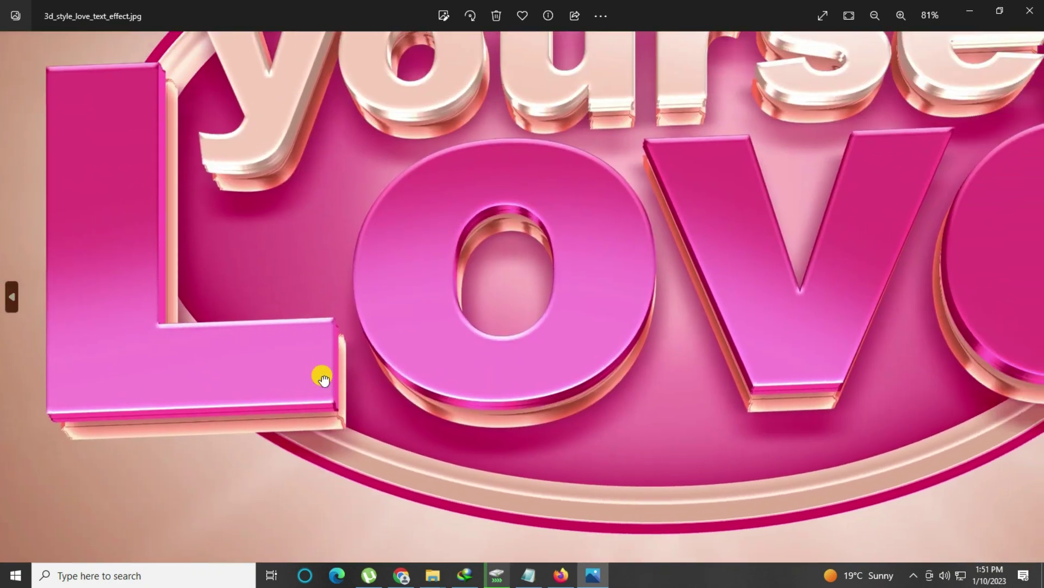
{"action": "scroll", "coordinate": [445, 298], "scroll_direction": "down", "scroll_amount": 5}
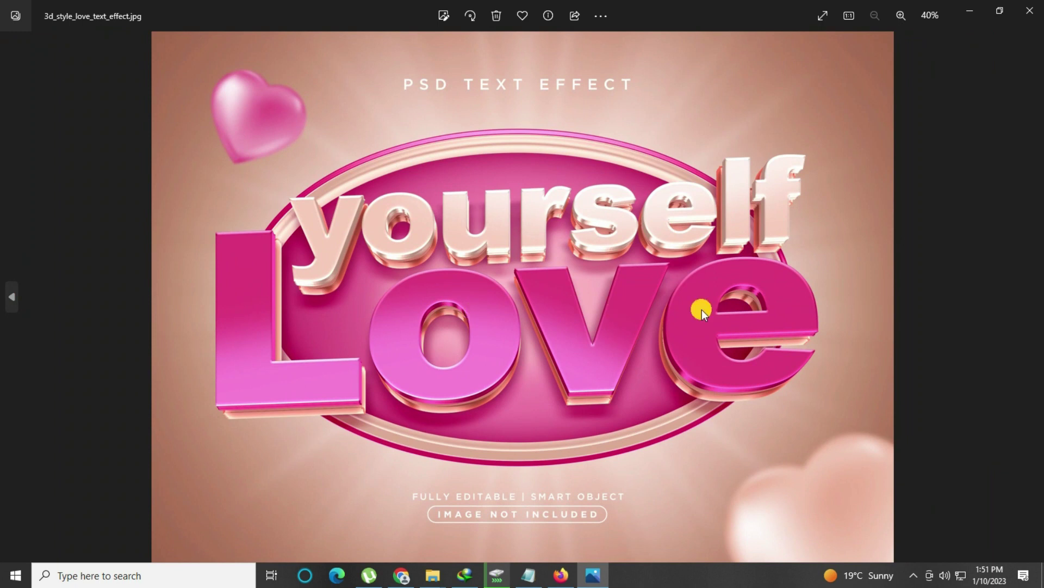
{"action": "scroll", "coordinate": [702, 309], "scroll_direction": "up", "scroll_amount": 5}
{"action": "mouse_move", "coordinate": [781, 308]}
{"action": "left_mouse_down"}
{"action": "mouse_move", "coordinate": [760, 361]}
{"action": "mouse_move", "coordinate": [779, 414]}
{"action": "mouse_move", "coordinate": [911, 346]}
{"action": "left_mouse_up"}
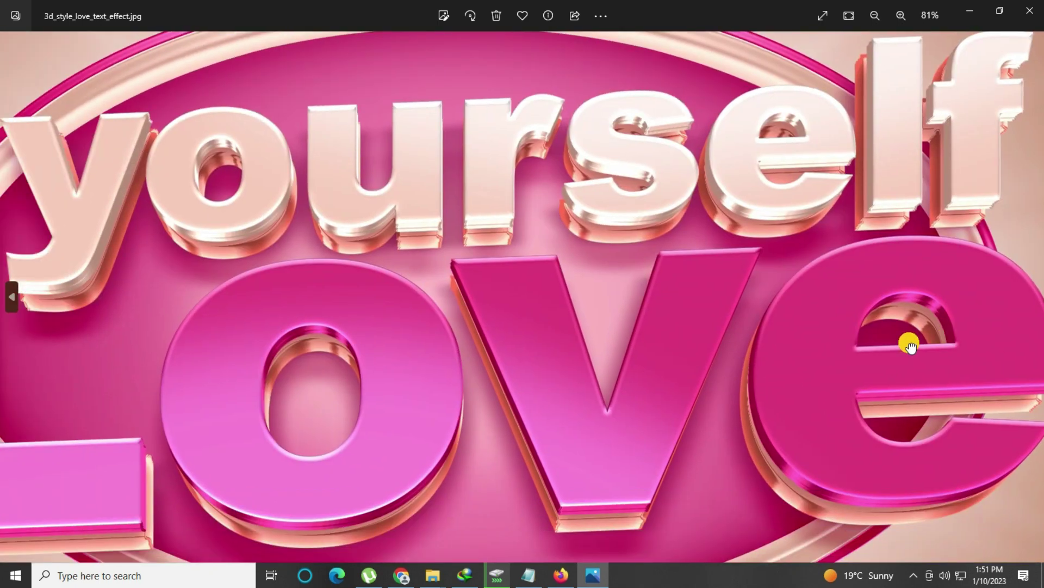
{"action": "scroll", "coordinate": [620, 292], "scroll_direction": "down", "scroll_amount": 5}
Step: Zoom in and pan across every letter of Obey, fit it back, then advance to Outlaw
{"action": "key", "text": "Right"}
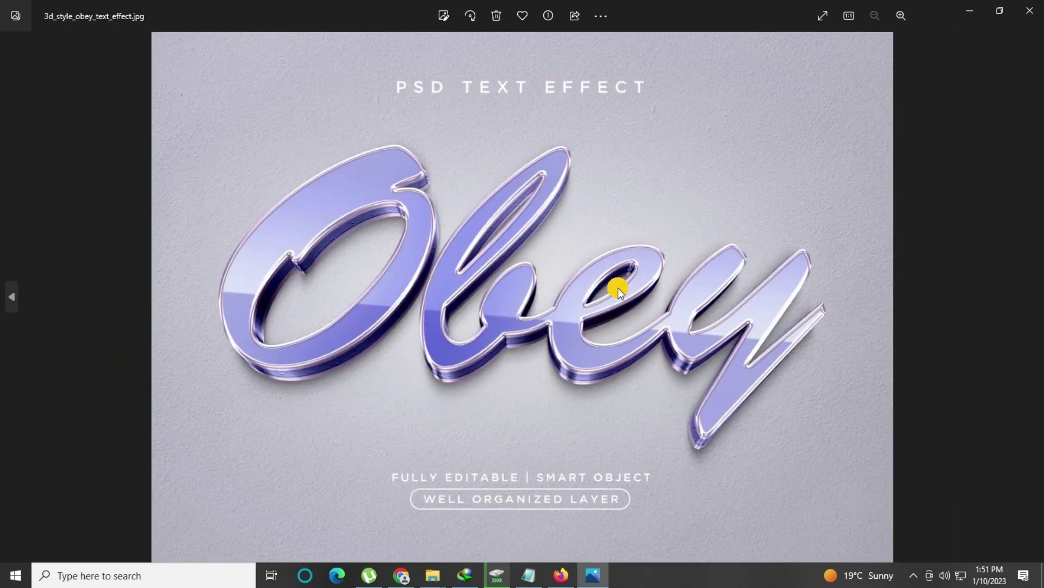
{"action": "scroll", "coordinate": [470, 255], "scroll_direction": "up", "scroll_amount": 5}
{"action": "mouse_move", "coordinate": [245, 285]}
{"action": "left_mouse_down"}
{"action": "mouse_move", "coordinate": [400, 341]}
{"action": "mouse_move", "coordinate": [249, 250]}
{"action": "mouse_move", "coordinate": [22, 250]}
{"action": "left_mouse_up"}
{"action": "left_click_drag", "start_coordinate": [611, 324], "coordinate": [422, 325]}
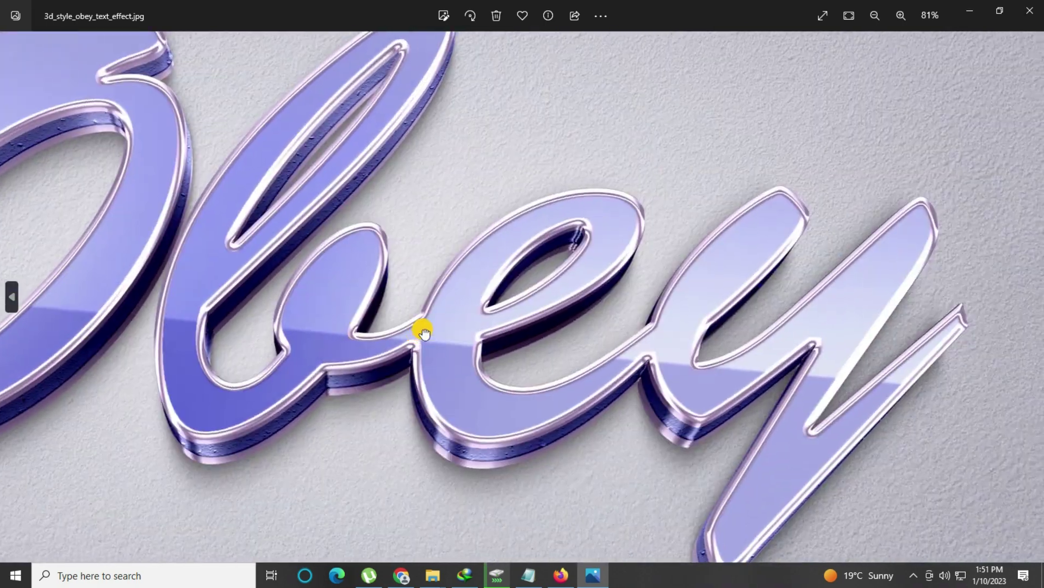
{"action": "left_click_drag", "start_coordinate": [510, 283], "coordinate": [662, 364]}
{"action": "mouse_move", "coordinate": [576, 294]}
{"action": "left_mouse_down"}
{"action": "mouse_move", "coordinate": [711, 366]}
{"action": "mouse_move", "coordinate": [774, 241]}
{"action": "mouse_move", "coordinate": [757, 277]}
{"action": "left_mouse_up"}
{"action": "mouse_move", "coordinate": [564, 271]}
{"action": "left_mouse_down"}
{"action": "mouse_move", "coordinate": [368, 170]}
{"action": "mouse_move", "coordinate": [475, 311]}
{"action": "mouse_move", "coordinate": [315, 235]}
{"action": "left_mouse_up"}
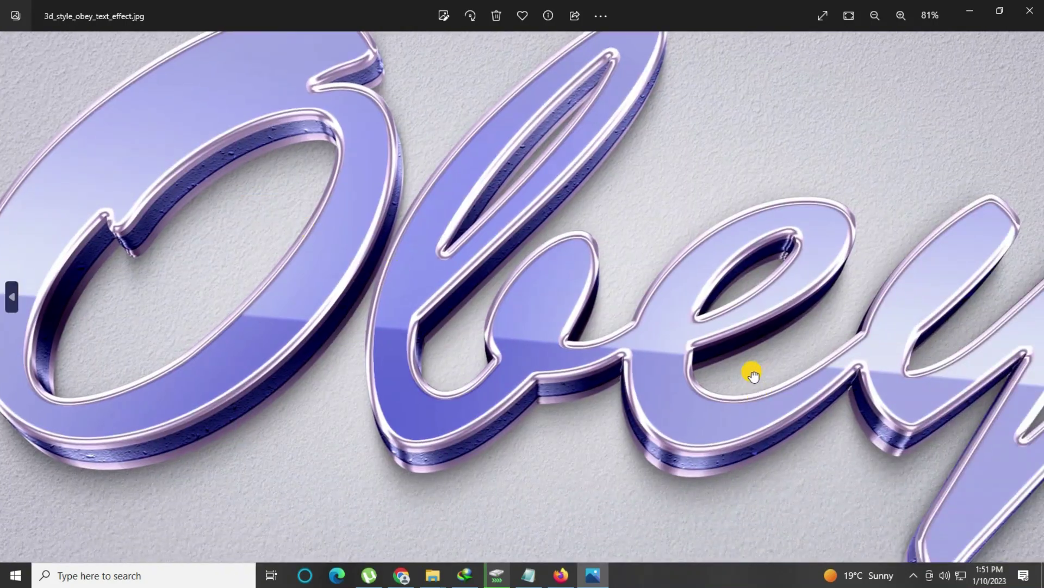
{"action": "left_click_drag", "start_coordinate": [753, 375], "coordinate": [688, 296]}
{"action": "double_click", "coordinate": [573, 302]}
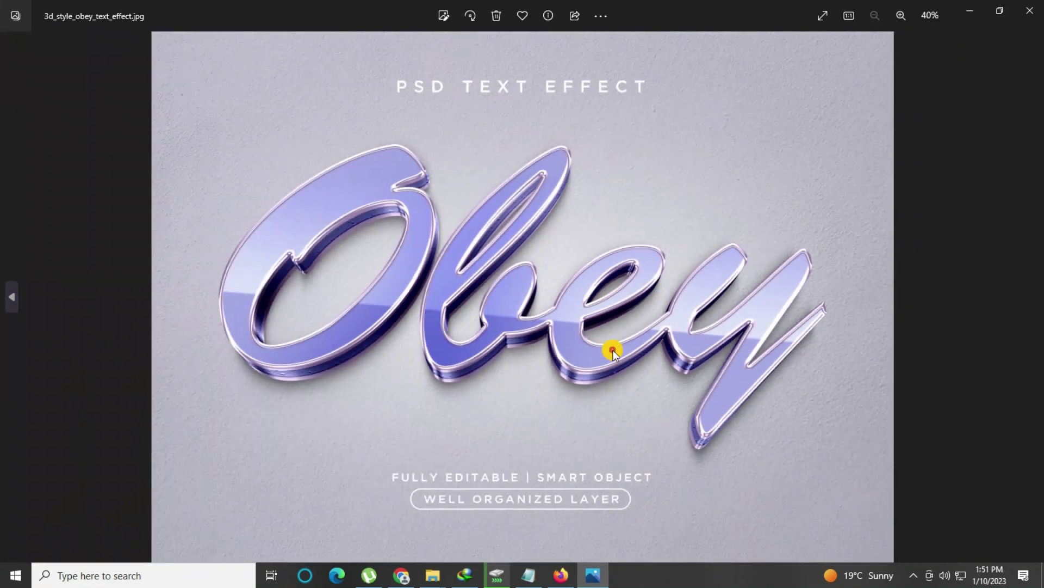
{"action": "key", "text": "Right"}
Step: Zoom briefly into the Outlaw lettering, then pan across the enlarged Oxide letters
{"action": "double_click", "coordinate": [403, 327]}
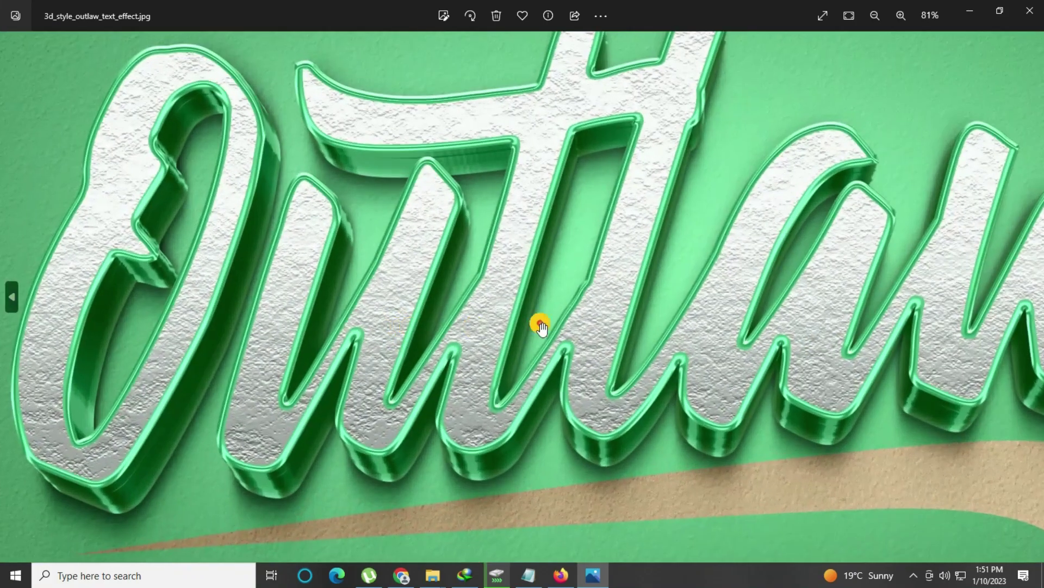
{"action": "double_click", "coordinate": [497, 339]}
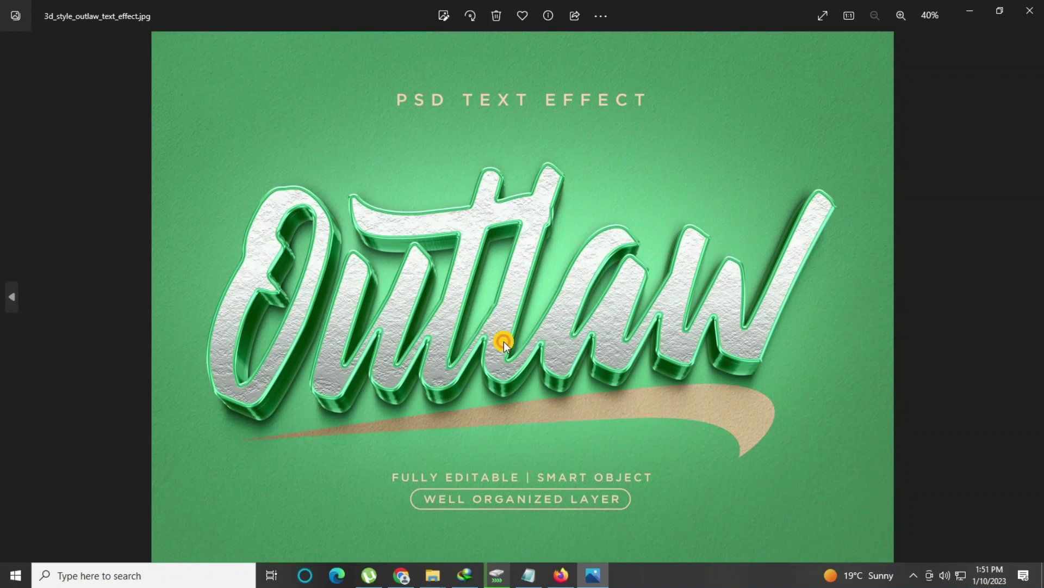
{"action": "key", "text": "Right"}
{"action": "double_click", "coordinate": [615, 309]}
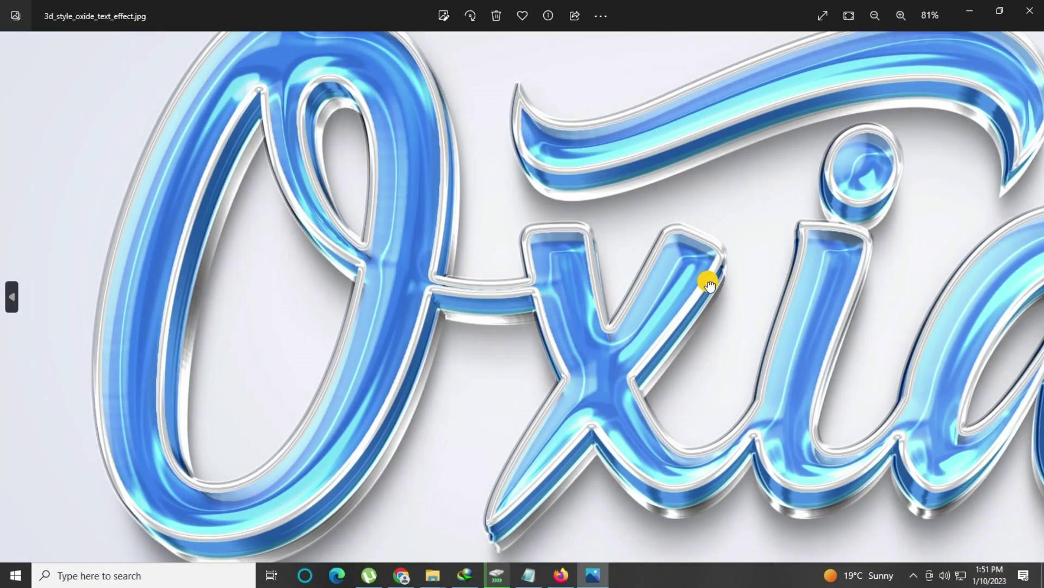
{"action": "mouse_move", "coordinate": [504, 293]}
{"action": "left_mouse_down"}
{"action": "mouse_move", "coordinate": [547, 328]}
{"action": "mouse_move", "coordinate": [401, 322]}
{"action": "left_mouse_up"}
{"action": "left_click_drag", "start_coordinate": [583, 334], "coordinate": [471, 310]}
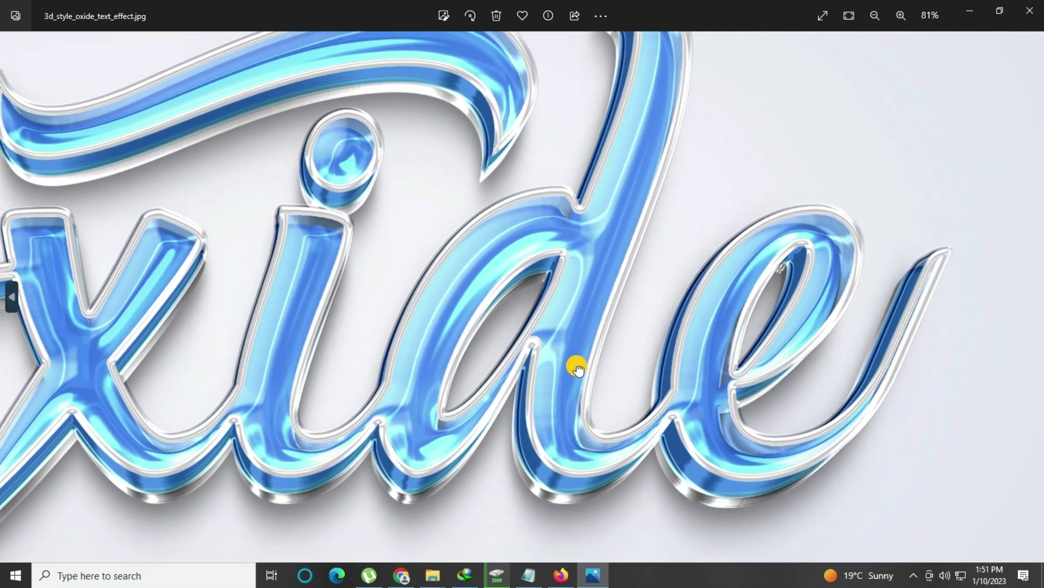
{"action": "left_click_drag", "start_coordinate": [322, 366], "coordinate": [478, 366]}
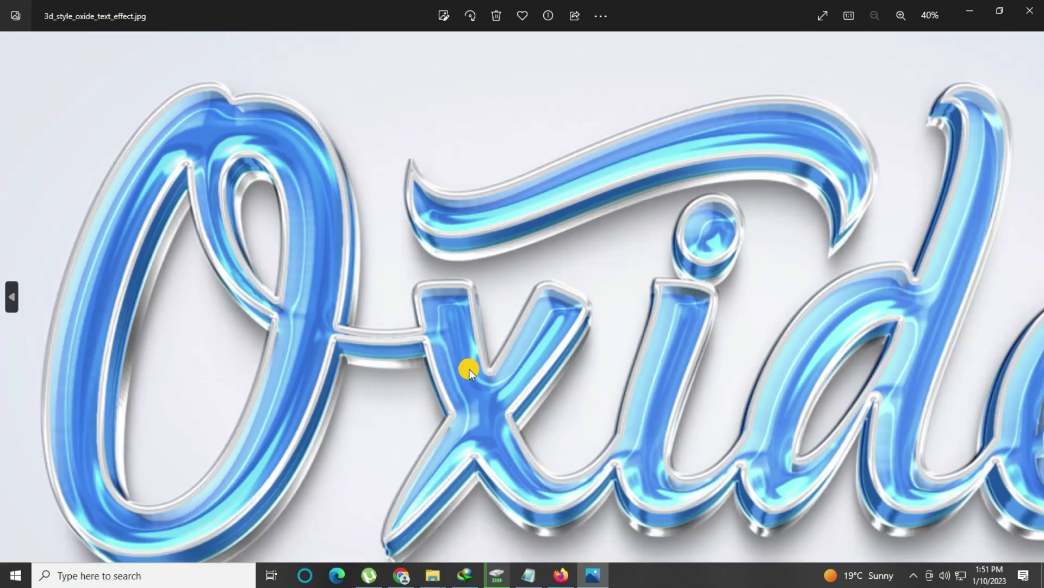
Step: Zoom into the Peace preview and pan over its lettering and caption
{"action": "key", "text": "Right"}
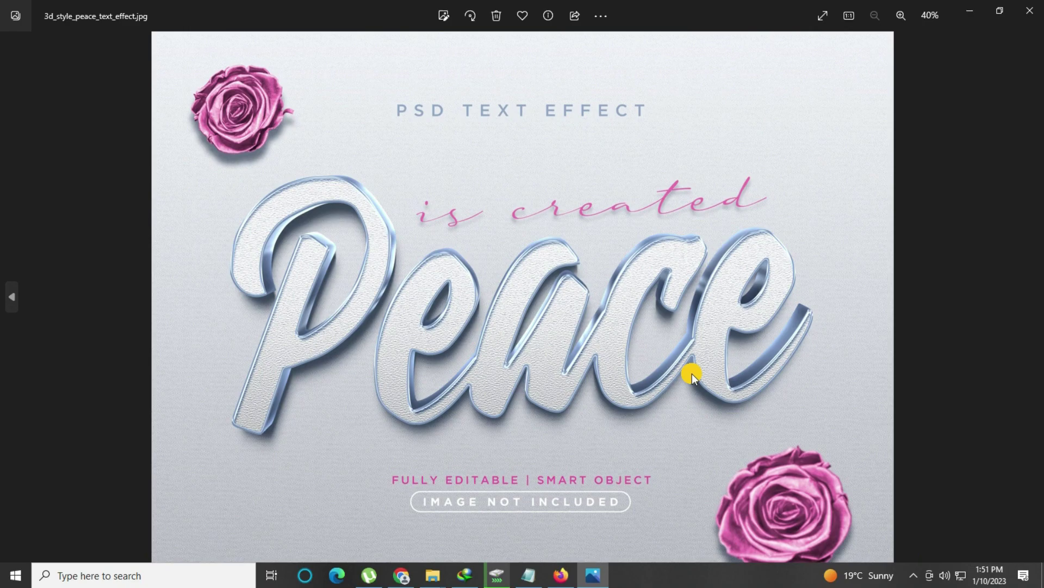
{"action": "scroll", "coordinate": [692, 373], "scroll_direction": "up", "scroll_amount": 2}
{"action": "mouse_move", "coordinate": [103, 201]}
{"action": "left_mouse_down"}
{"action": "mouse_move", "coordinate": [263, 229]}
{"action": "mouse_move", "coordinate": [429, 279]}
{"action": "mouse_move", "coordinate": [357, 411]}
{"action": "mouse_move", "coordinate": [152, 178]}
{"action": "left_mouse_up"}
{"action": "mouse_move", "coordinate": [640, 298]}
{"action": "left_mouse_down"}
{"action": "mouse_move", "coordinate": [399, 233]}
{"action": "mouse_move", "coordinate": [604, 345]}
{"action": "left_mouse_up"}
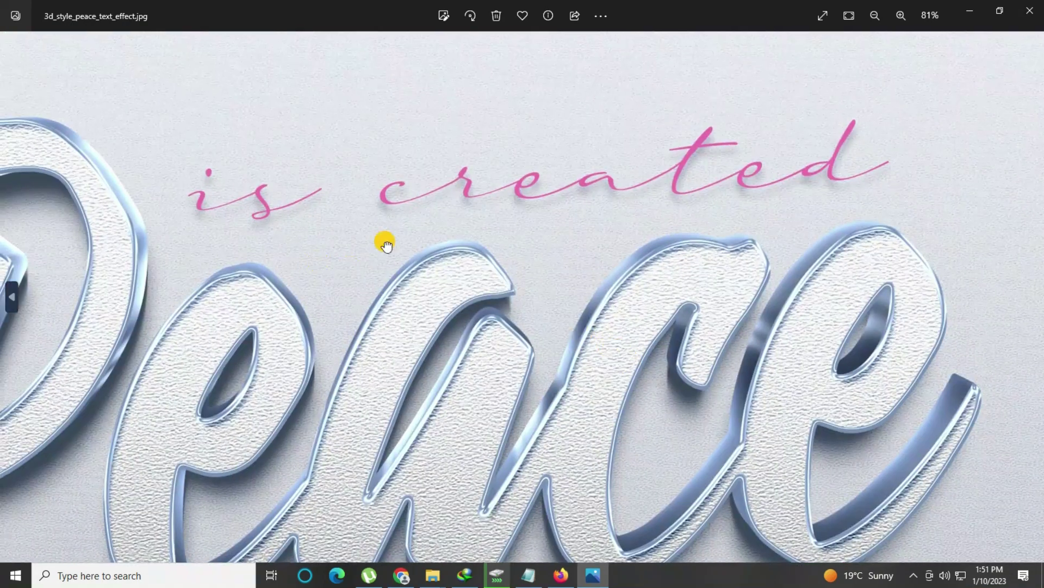
{"action": "scroll", "coordinate": [387, 245], "scroll_direction": "down", "scroll_amount": 2}
{"action": "scroll", "coordinate": [427, 289], "scroll_direction": "down", "scroll_amount": 2}
Step: Zoom into the SERIES preview and pan over its lower half and letter tops
{"action": "key", "text": "Right"}
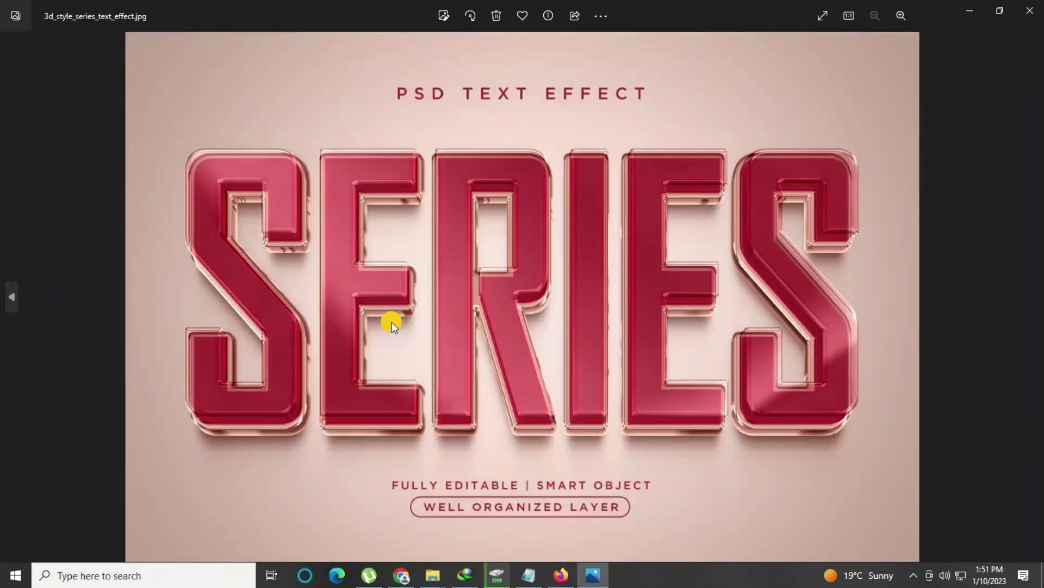
{"action": "scroll", "coordinate": [511, 217], "scroll_direction": "up", "scroll_amount": 2}
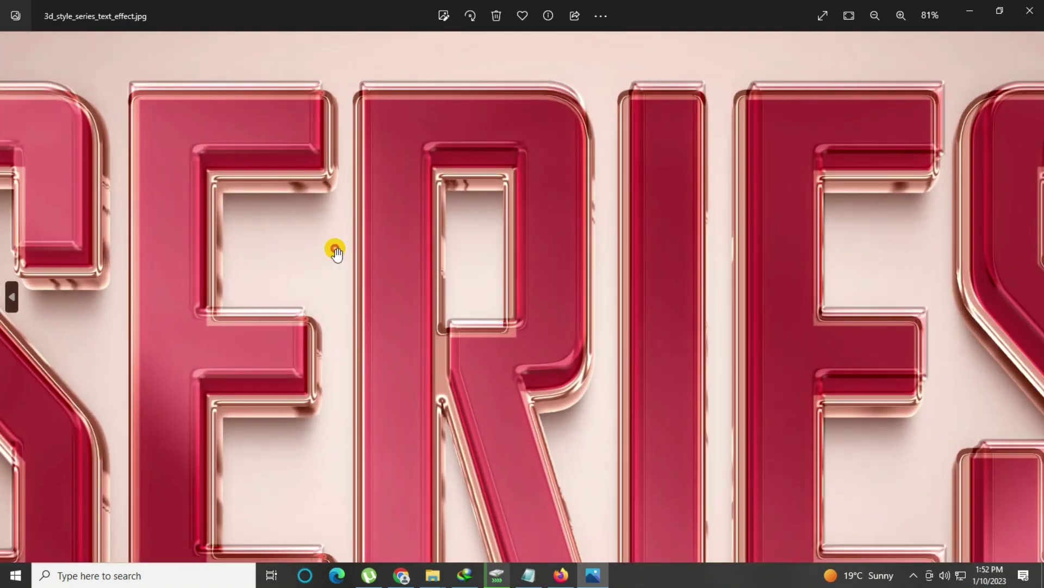
{"action": "left_click_drag", "start_coordinate": [302, 270], "coordinate": [544, 246]}
{"action": "mouse_move", "coordinate": [362, 261]}
{"action": "left_mouse_down"}
{"action": "mouse_move", "coordinate": [487, 261]}
{"action": "mouse_move", "coordinate": [325, 288]}
{"action": "left_mouse_up"}
{"action": "left_click_drag", "start_coordinate": [655, 275], "coordinate": [495, 313]}
{"action": "mouse_move", "coordinate": [662, 296]}
{"action": "left_mouse_down"}
{"action": "mouse_move", "coordinate": [580, 317]}
{"action": "mouse_move", "coordinate": [599, 225]}
{"action": "left_mouse_up"}
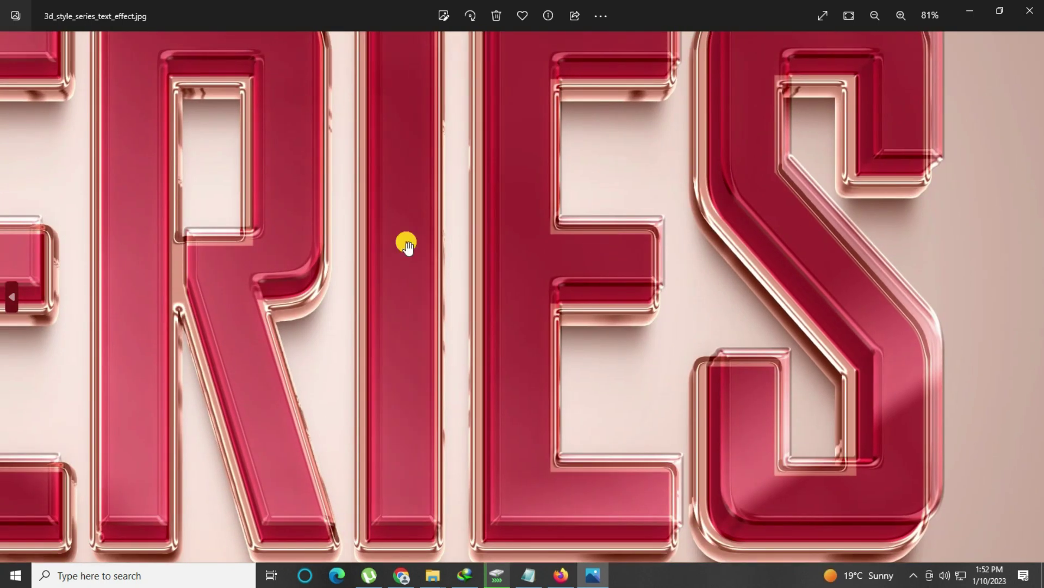
{"action": "left_click_drag", "start_coordinate": [406, 240], "coordinate": [437, 292]}
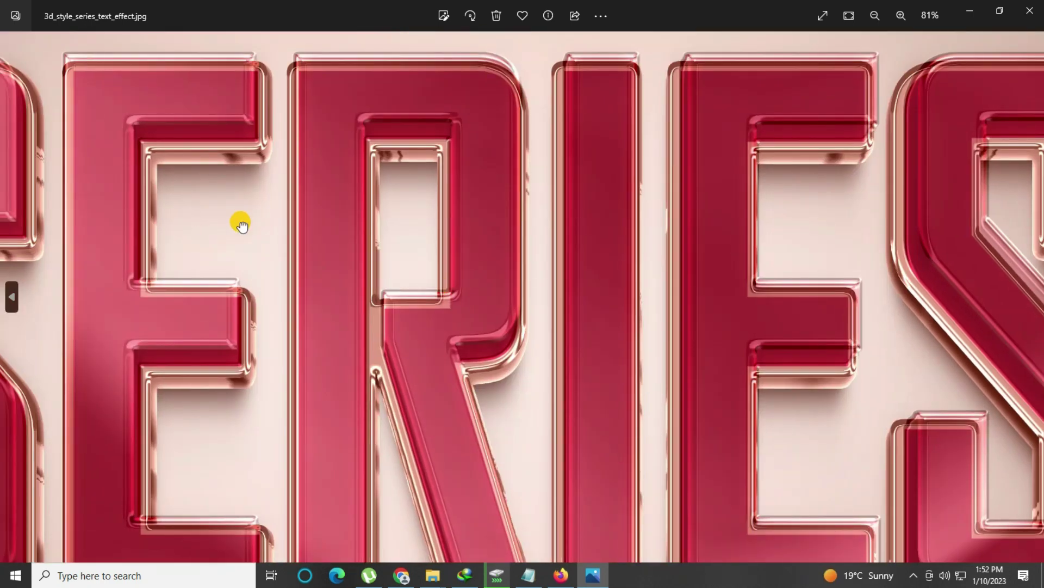
{"action": "scroll", "coordinate": [349, 234], "scroll_direction": "down", "scroll_amount": 3}
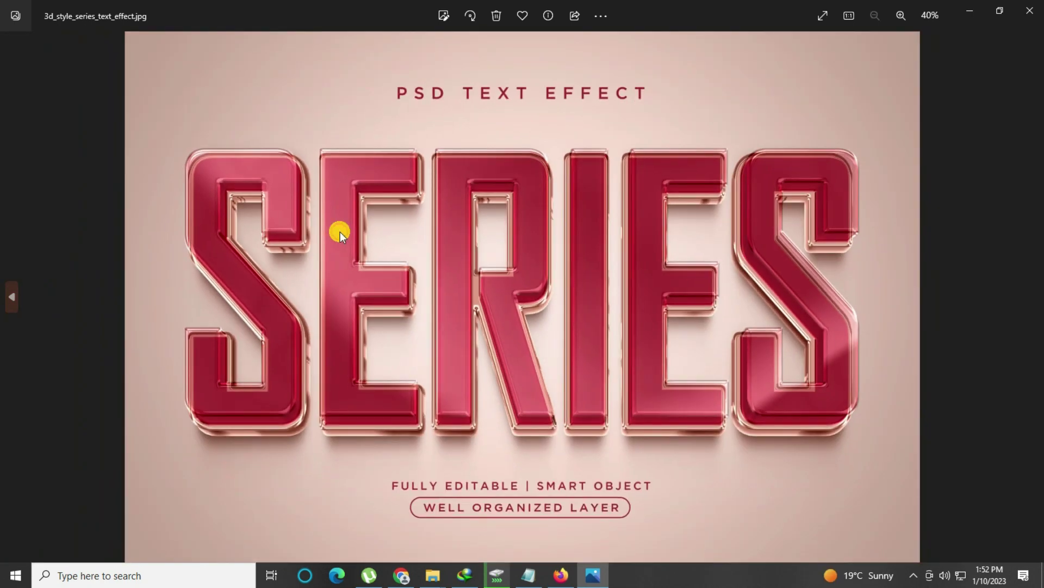
Step: Zoom into the SHOP preview and pan toward its P before moving on
{"action": "key", "text": "Right"}
{"action": "scroll", "coordinate": [432, 243], "scroll_direction": "up", "scroll_amount": 3}
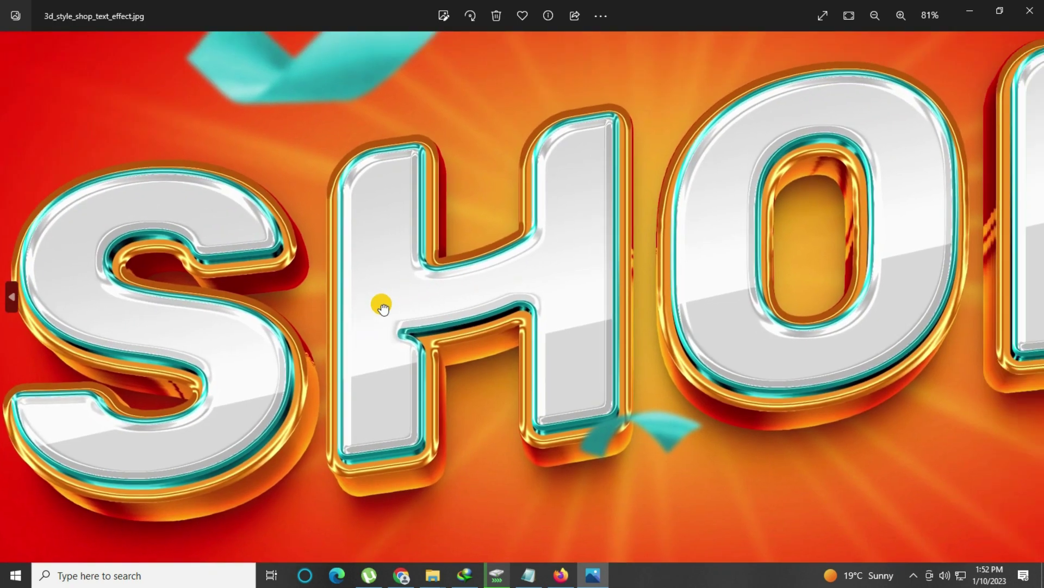
{"action": "scroll", "coordinate": [598, 301], "scroll_direction": "down", "scroll_amount": 3}
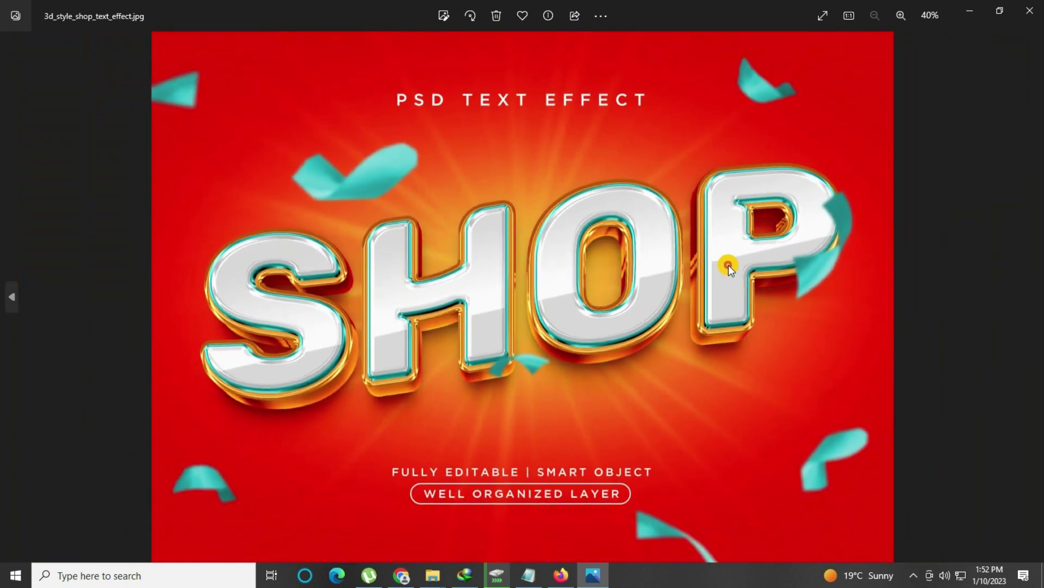
{"action": "scroll", "coordinate": [760, 242], "scroll_direction": "up", "scroll_amount": 3}
{"action": "left_click_drag", "start_coordinate": [825, 269], "coordinate": [942, 211]}
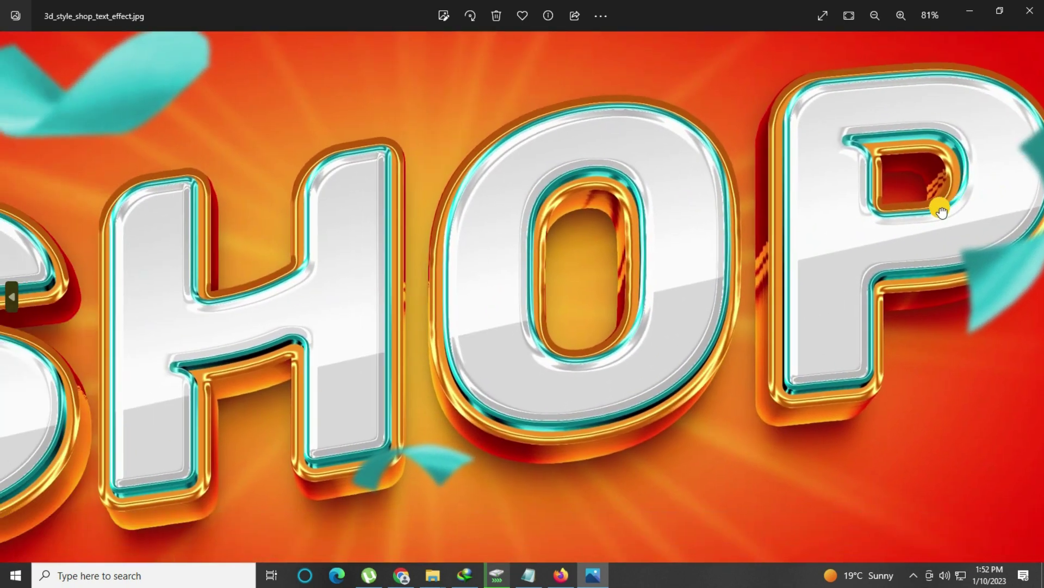
{"action": "scroll", "coordinate": [475, 272], "scroll_direction": "down", "scroll_amount": 3}
Step: Advance to the Smooth mockup, then zoom in and pan across its lettering
{"action": "key", "text": "Right"}
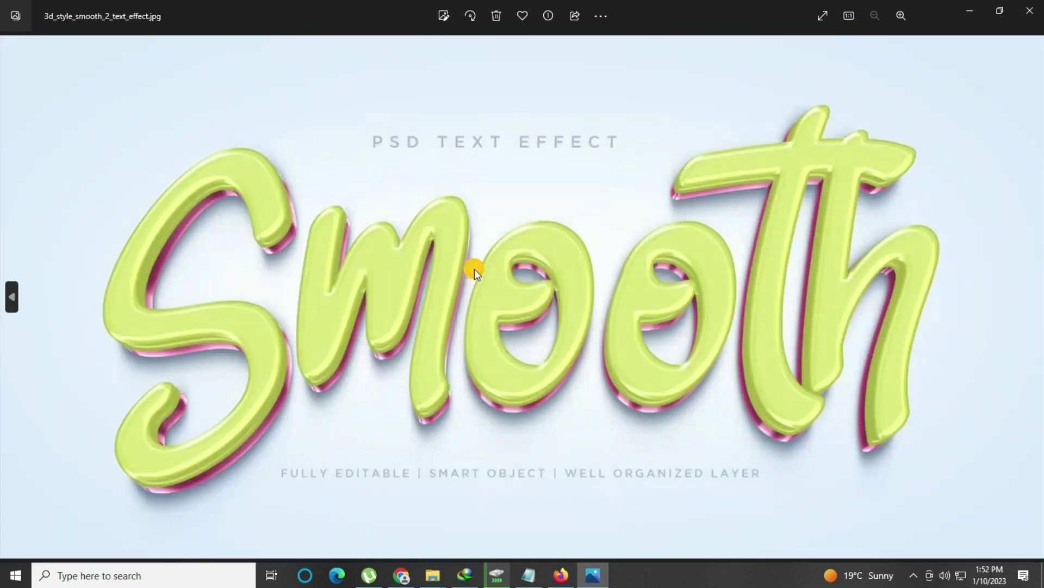
{"action": "scroll", "coordinate": [774, 314], "scroll_direction": "up", "scroll_amount": 3}
{"action": "mouse_move", "coordinate": [772, 235]}
{"action": "left_mouse_down"}
{"action": "mouse_move", "coordinate": [690, 364]}
{"action": "mouse_move", "coordinate": [652, 286]}
{"action": "mouse_move", "coordinate": [486, 292]}
{"action": "mouse_move", "coordinate": [754, 290]}
{"action": "left_mouse_up"}
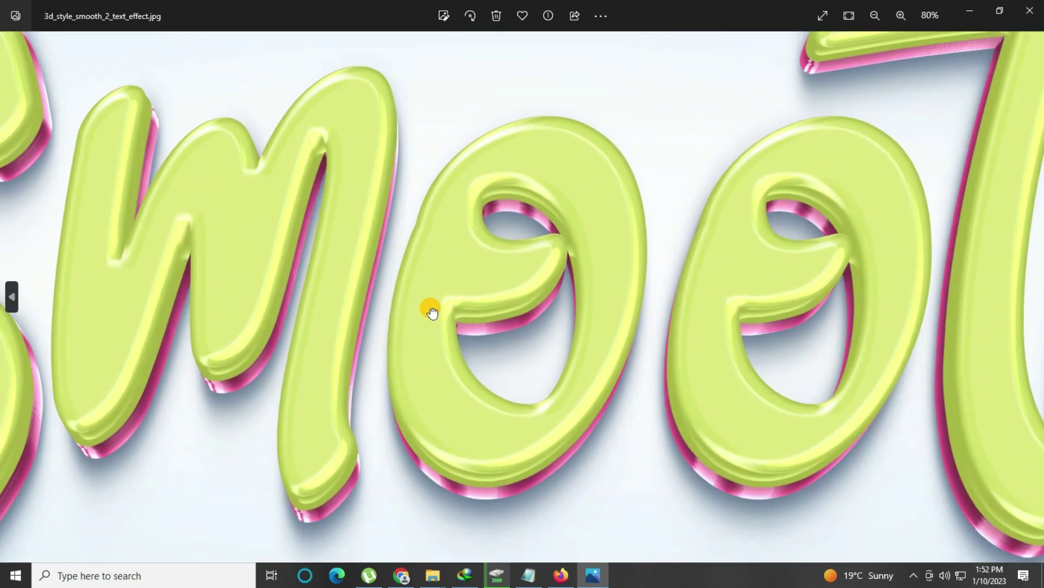
{"action": "left_click_drag", "start_coordinate": [432, 311], "coordinate": [576, 303]}
{"action": "scroll", "coordinate": [455, 293], "scroll_direction": "down", "scroll_amount": 3}
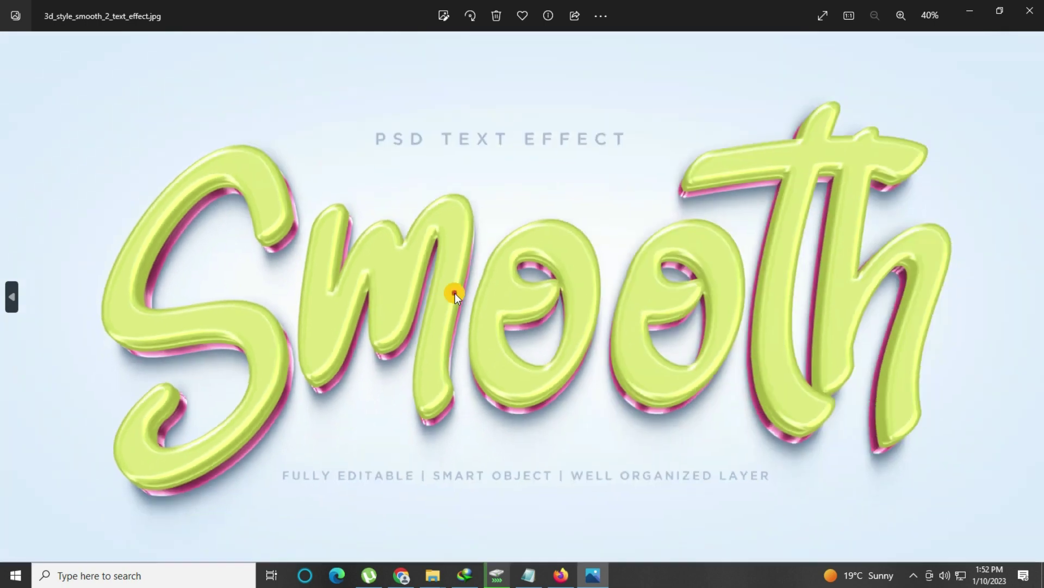
Step: Move to the SOLD preview and zoom and scroll around to inspect it
{"action": "key", "text": "Right"}
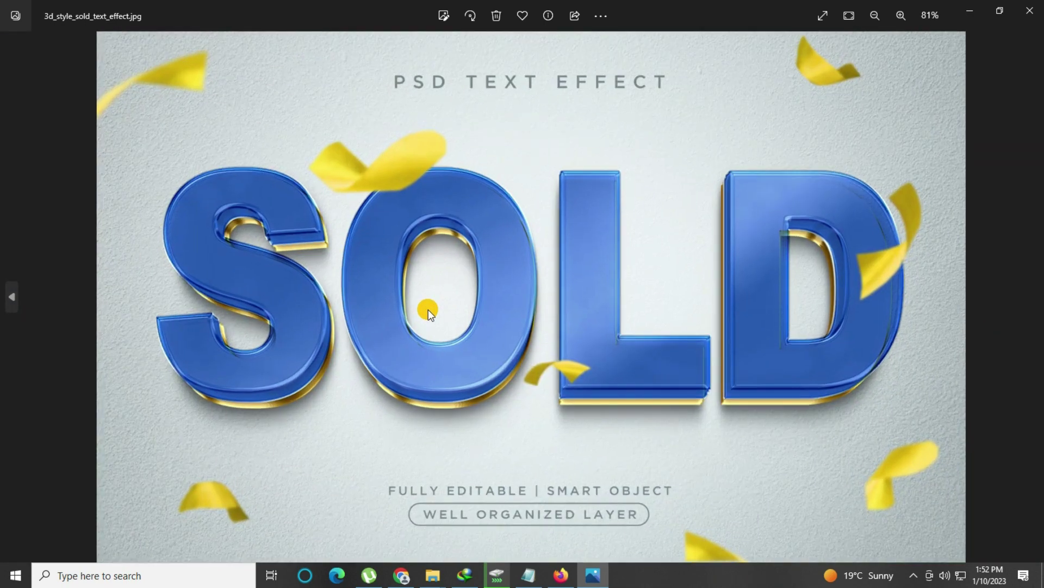
{"action": "scroll", "coordinate": [428, 309], "scroll_direction": "up", "scroll_amount": 2}
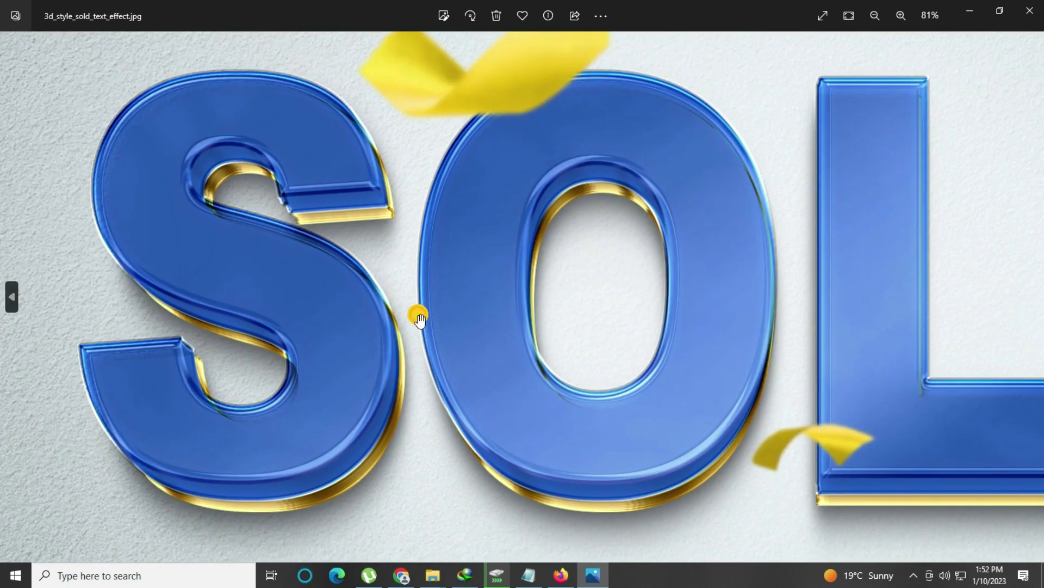
{"action": "scroll", "coordinate": [548, 370], "scroll_direction": "right", "scroll_amount": 5}
{"action": "scroll", "coordinate": [700, 264], "scroll_direction": "up", "scroll_amount": 2}
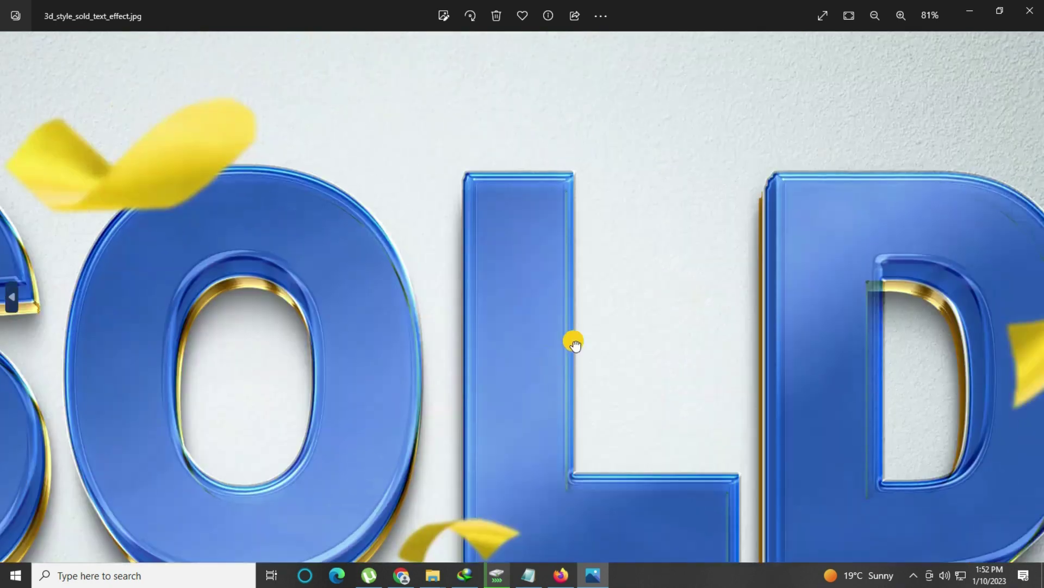
{"action": "scroll", "coordinate": [629, 296], "scroll_direction": "down", "scroll_amount": 3}
{"action": "scroll", "coordinate": [787, 251], "scroll_direction": "left", "scroll_amount": 2}
{"action": "scroll", "coordinate": [535, 303], "scroll_direction": "left", "scroll_amount": 1}
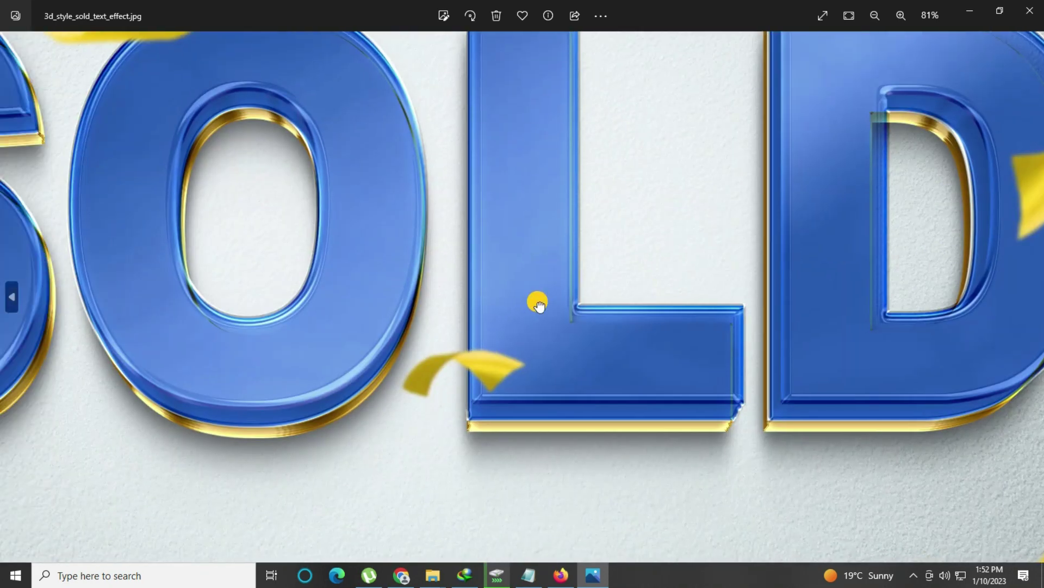
{"action": "scroll", "coordinate": [538, 301], "scroll_direction": "down", "scroll_amount": 3}
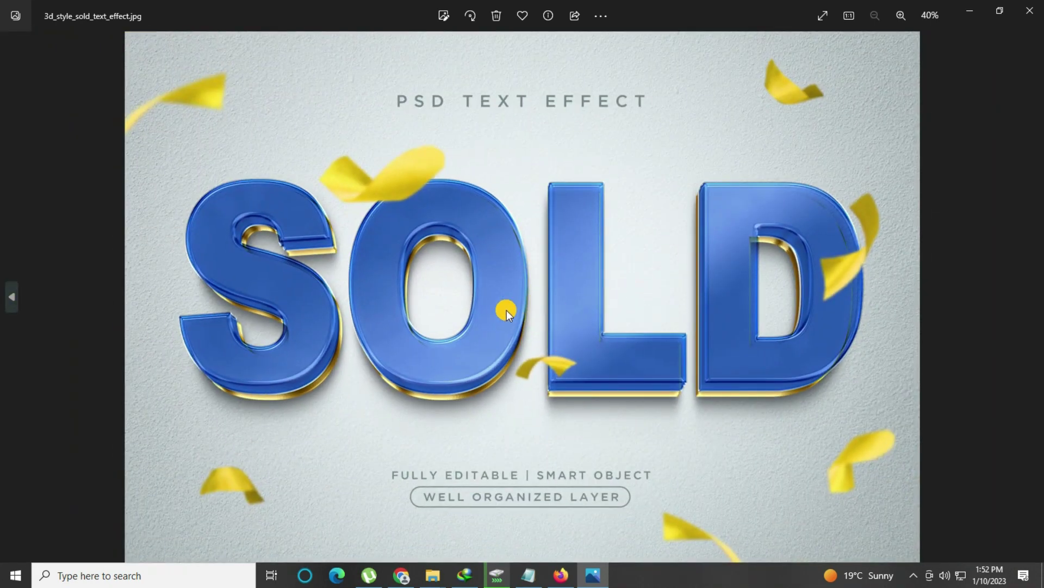
{"action": "scroll", "coordinate": [393, 289], "scroll_direction": "up", "scroll_amount": 2}
{"action": "scroll", "coordinate": [393, 289], "scroll_direction": "down", "scroll_amount": 2}
Step: Inspect the TOXIC and HIGH previews up close by zooming in on their lettering
{"action": "key", "text": "Right"}
{"action": "scroll", "coordinate": [522, 298], "scroll_direction": "up", "scroll_amount": 2}
{"action": "scroll", "coordinate": [345, 294], "scroll_direction": "up", "scroll_amount": 2}
{"action": "left_click_drag", "start_coordinate": [345, 294], "coordinate": [529, 308]}
{"action": "key", "text": "Right"}
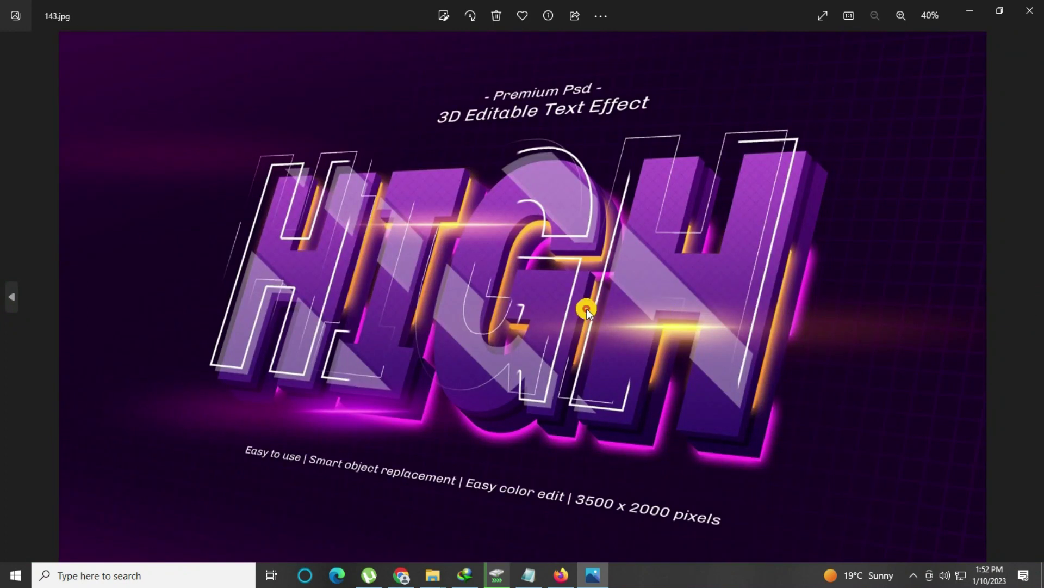
{"action": "key", "text": "Right"}
{"action": "scroll", "coordinate": [582, 299], "scroll_direction": "up", "scroll_amount": 3}
{"action": "scroll", "coordinate": [582, 299], "scroll_direction": "down", "scroll_amount": 3}
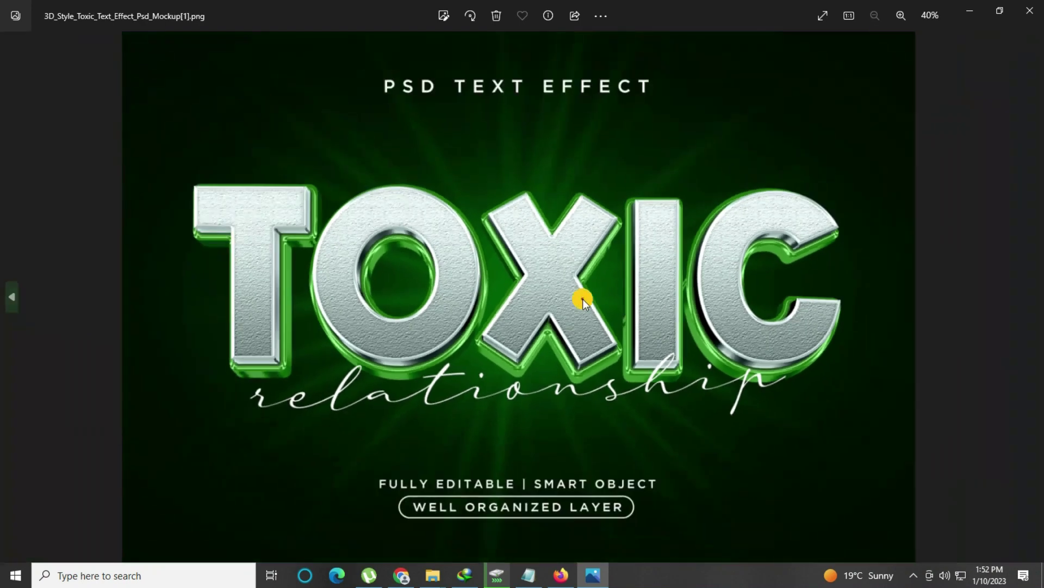
{"action": "key", "text": "Left"}
{"action": "double_click", "coordinate": [659, 297]}
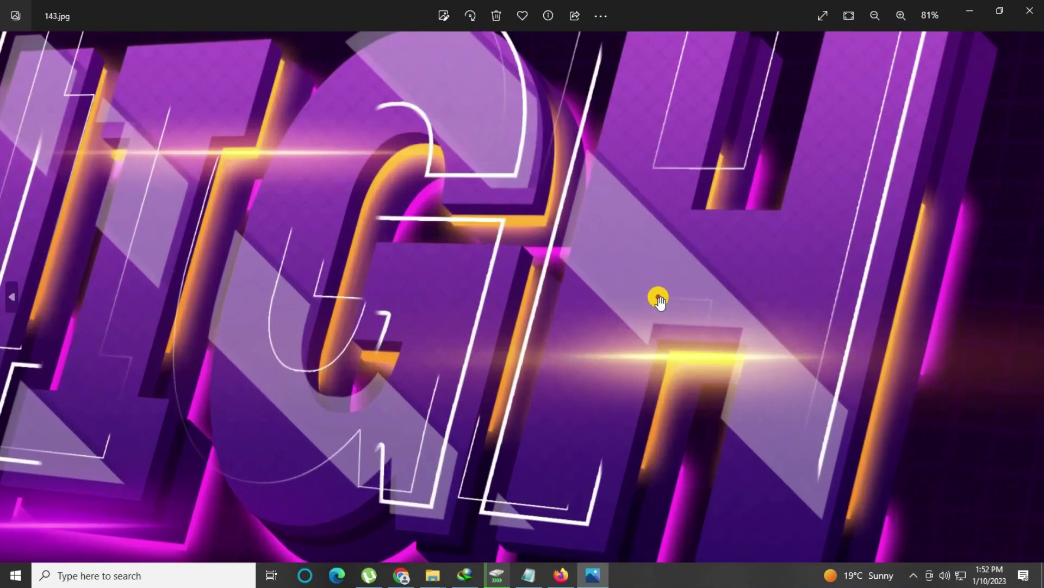
{"action": "double_click", "coordinate": [659, 297]}
Step: Check the Grand opening and GAMER previews up close, ending on the Fuel mockup
{"action": "key", "text": "Right"}
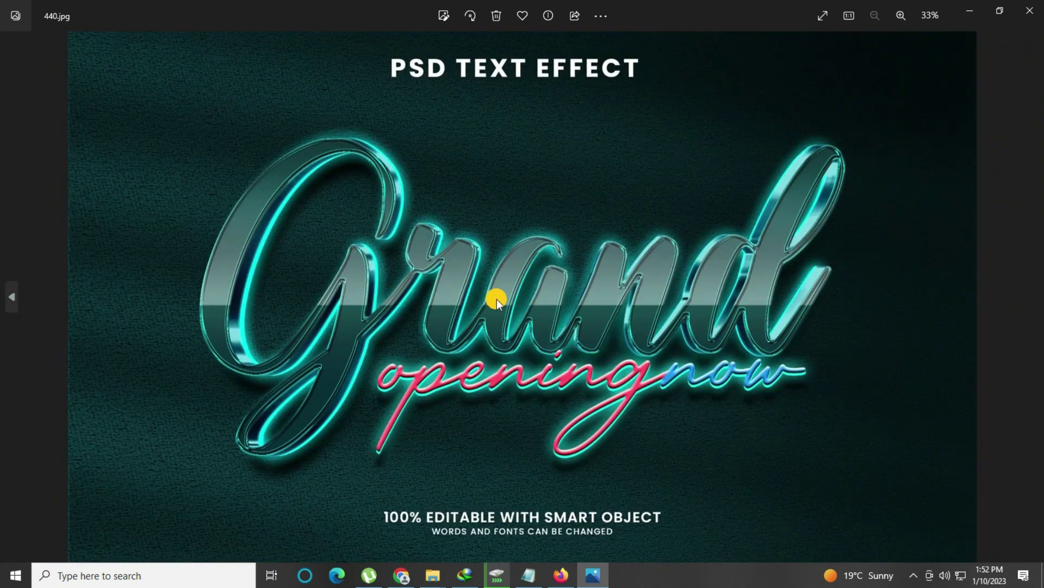
{"action": "scroll", "coordinate": [497, 299], "scroll_direction": "up", "scroll_amount": 3}
{"action": "scroll", "coordinate": [722, 326], "scroll_direction": "down", "scroll_amount": 3}
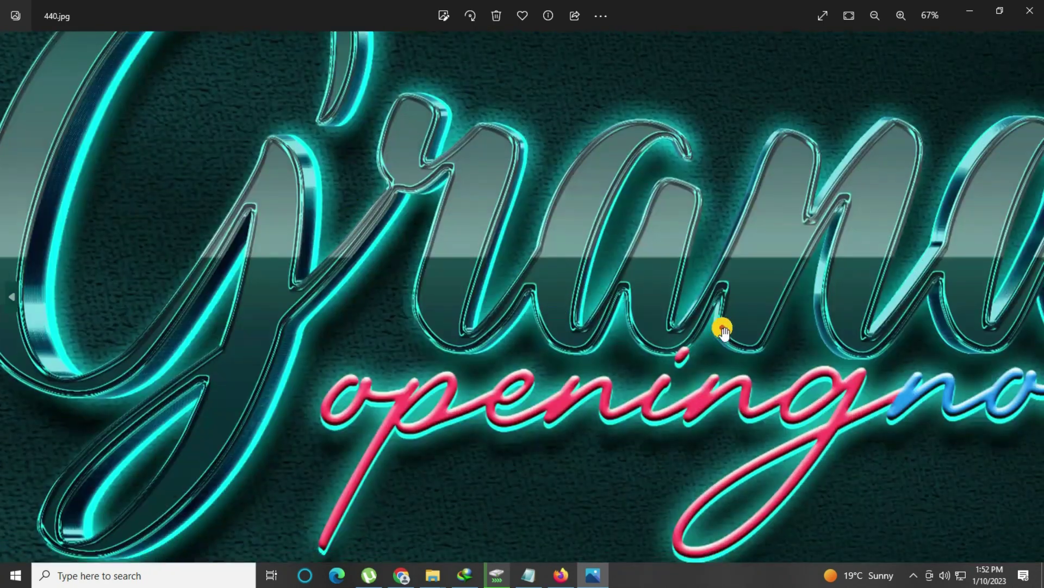
{"action": "scroll", "coordinate": [876, 318], "scroll_direction": "down", "scroll_amount": 3}
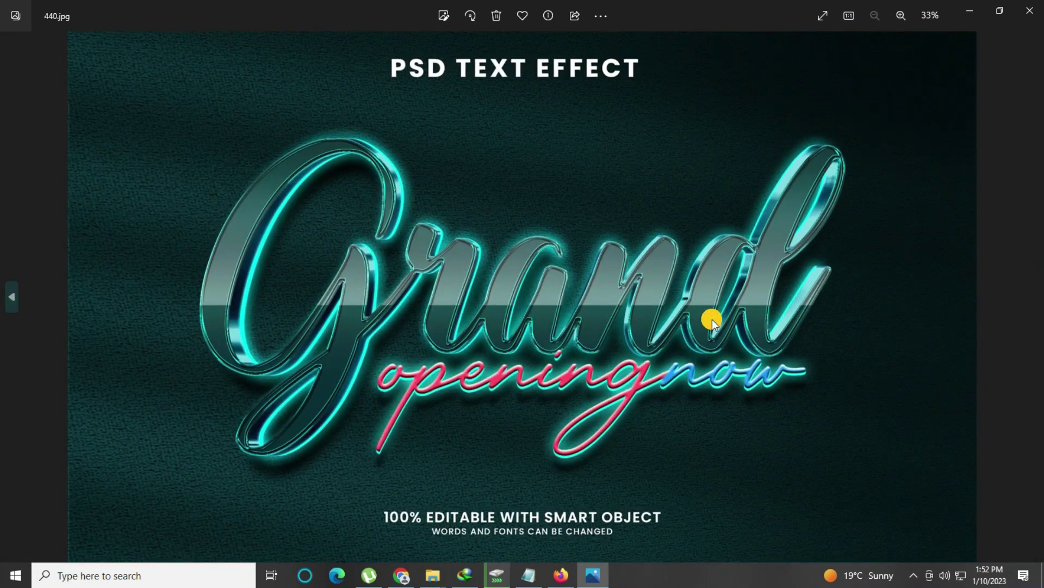
{"action": "key", "text": "Right"}
{"action": "scroll", "coordinate": [732, 314], "scroll_direction": "up", "scroll_amount": 3}
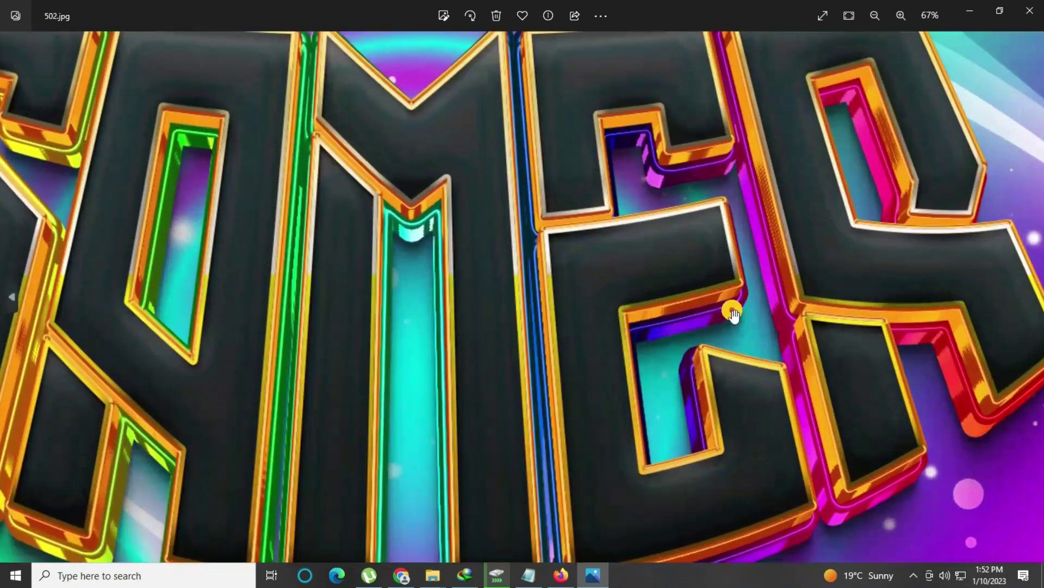
{"action": "scroll", "coordinate": [733, 313], "scroll_direction": "down", "scroll_amount": 2}
{"action": "scroll", "coordinate": [693, 338], "scroll_direction": "up", "scroll_amount": 2}
{"action": "left_click_drag", "start_coordinate": [485, 298], "coordinate": [663, 391]}
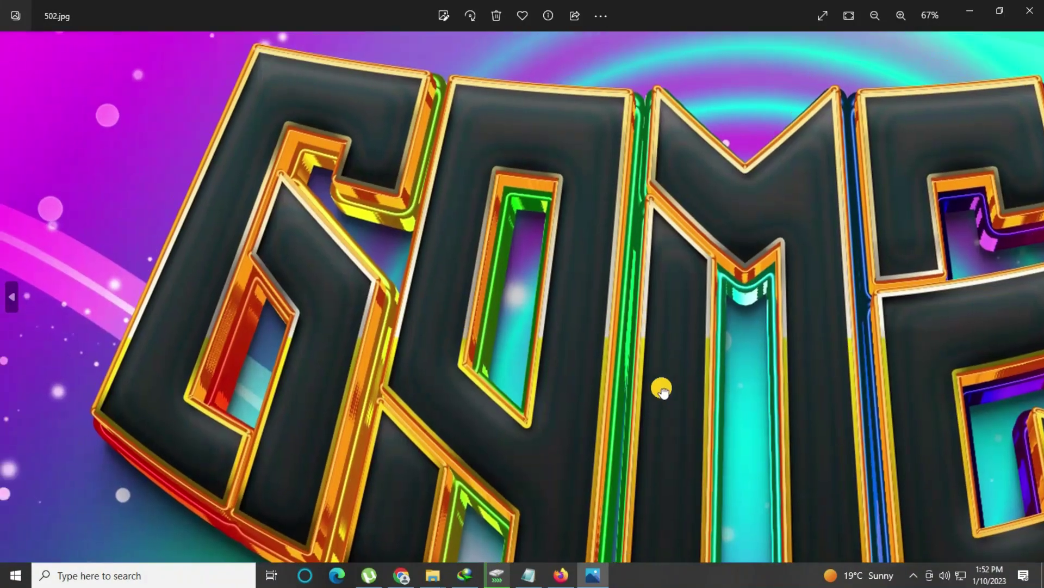
{"action": "scroll", "coordinate": [606, 338], "scroll_direction": "down", "scroll_amount": 1}
{"action": "scroll", "coordinate": [599, 349], "scroll_direction": "down", "scroll_amount": 2}
{"action": "key", "text": "Right"}
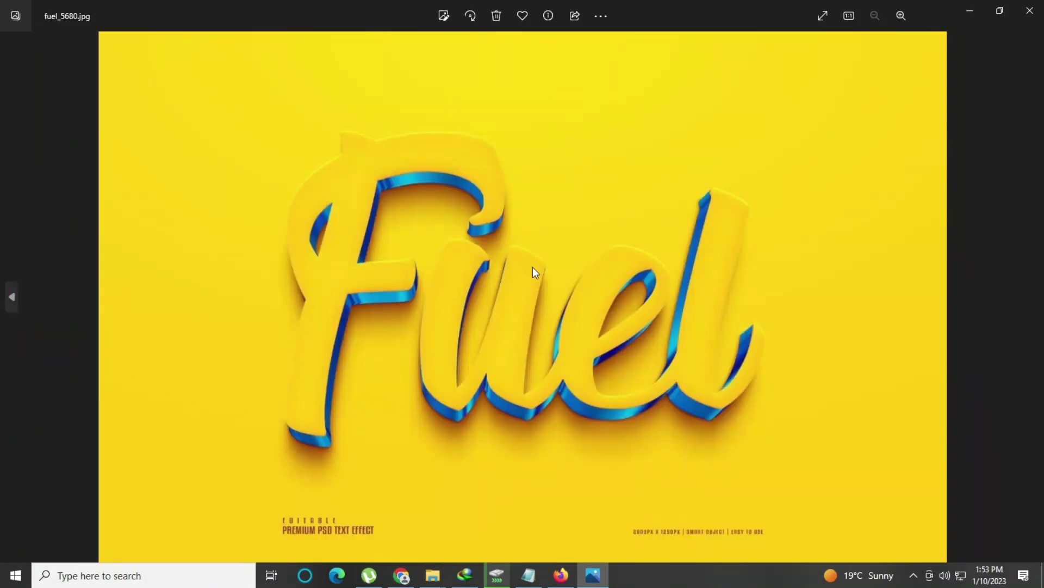
Step: Zoom in on the Fuel and MUSIC Trends previews and pan across their lettering
{"action": "scroll", "coordinate": [569, 319], "scroll_direction": "up", "scroll_amount": 3}
{"action": "mouse_move", "coordinate": [338, 280]}
{"action": "left_mouse_down"}
{"action": "mouse_move", "coordinate": [466, 361]}
{"action": "mouse_move", "coordinate": [363, 218]}
{"action": "mouse_move", "coordinate": [504, 296]}
{"action": "mouse_move", "coordinate": [629, 310]}
{"action": "left_mouse_up"}
{"action": "scroll", "coordinate": [632, 306], "scroll_direction": "down", "scroll_amount": 3}
{"action": "key", "text": "Right"}
{"action": "scroll", "coordinate": [558, 329], "scroll_direction": "up", "scroll_amount": 3}
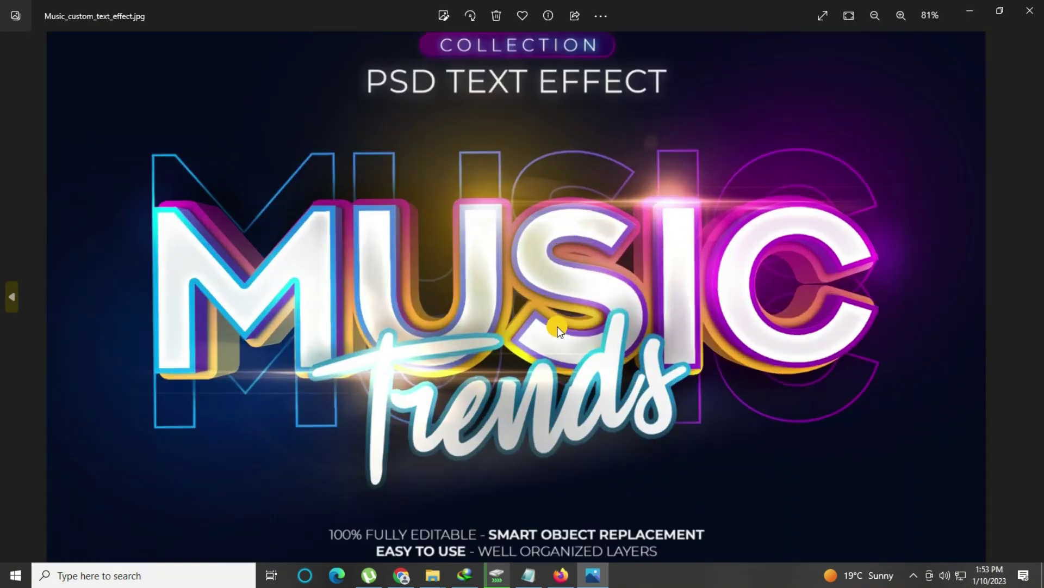
{"action": "mouse_move", "coordinate": [571, 303]}
{"action": "left_mouse_down"}
{"action": "mouse_move", "coordinate": [728, 303]}
{"action": "mouse_move", "coordinate": [492, 295]}
{"action": "mouse_move", "coordinate": [647, 294]}
{"action": "left_mouse_up"}
{"action": "scroll", "coordinate": [643, 288], "scroll_direction": "down", "scroll_amount": 3}
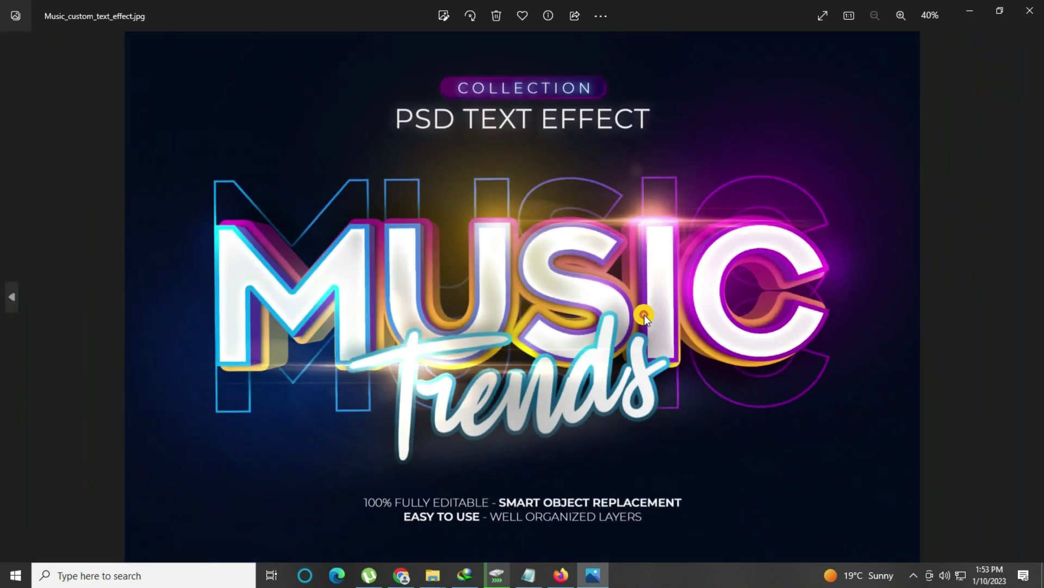
Step: Inspect the Rose glitter preview closely, panning from the Ro letters to ose
{"action": "key", "text": "Right"}
{"action": "scroll", "coordinate": [439, 317], "scroll_direction": "up", "scroll_amount": 2}
{"action": "mouse_move", "coordinate": [429, 310]}
{"action": "left_mouse_down"}
{"action": "mouse_move", "coordinate": [326, 286]}
{"action": "mouse_move", "coordinate": [401, 324]}
{"action": "left_mouse_up"}
{"action": "scroll", "coordinate": [379, 343], "scroll_direction": "up", "scroll_amount": 1}
{"action": "scroll", "coordinate": [379, 343], "scroll_direction": "down", "scroll_amount": 1}
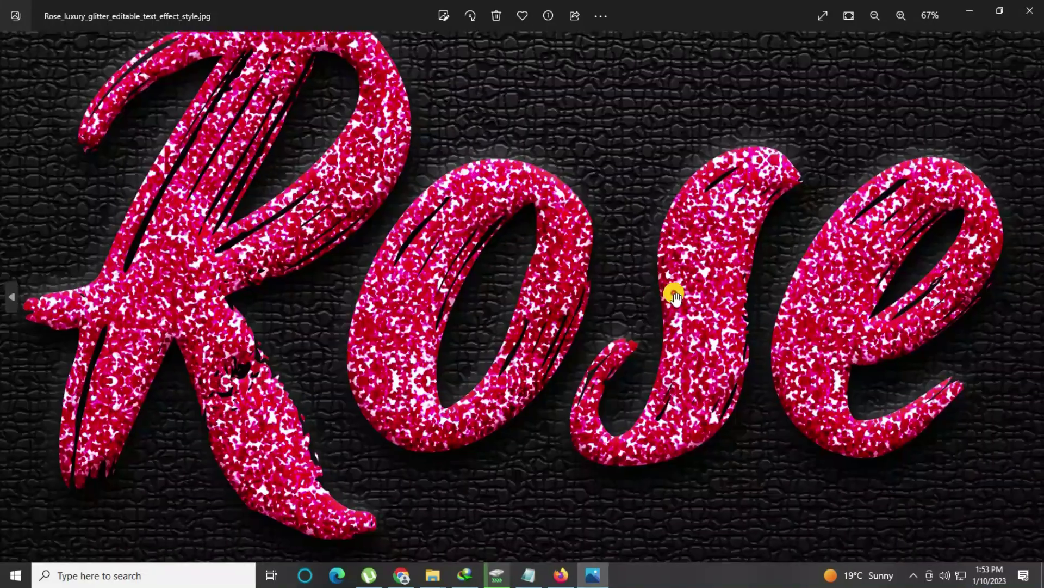
{"action": "scroll", "coordinate": [674, 292], "scroll_direction": "up", "scroll_amount": 1}
{"action": "left_click_drag", "start_coordinate": [673, 292], "coordinate": [466, 298]}
{"action": "scroll", "coordinate": [466, 359], "scroll_direction": "down", "scroll_amount": 2}
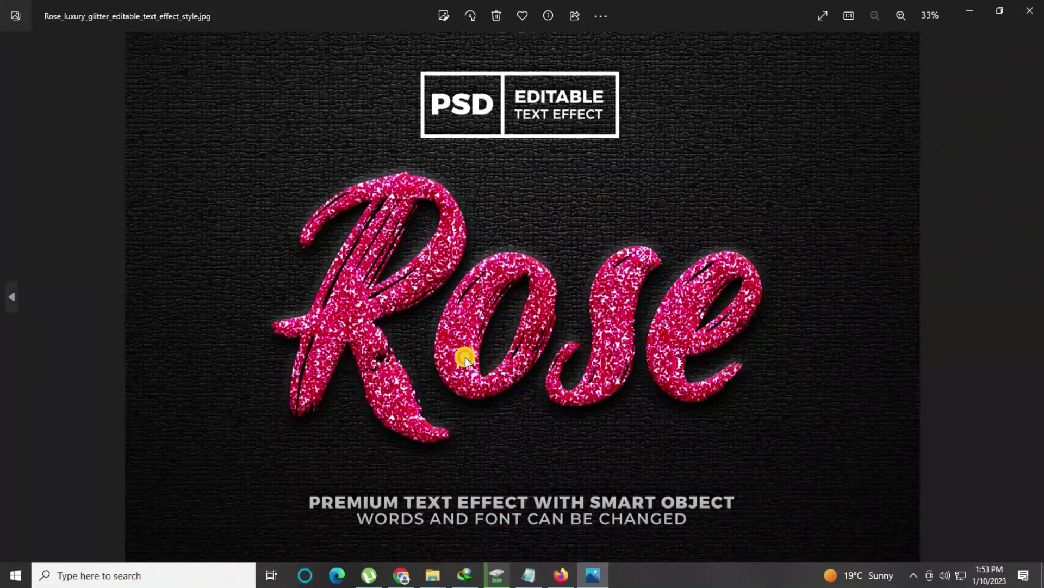
Step: Move to the Silver preview and zoom in and out to inspect it
{"action": "key", "text": "Right"}
{"action": "scroll", "coordinate": [344, 300], "scroll_direction": "up", "scroll_amount": 1}
{"action": "scroll", "coordinate": [287, 298], "scroll_direction": "up", "scroll_amount": 1}
{"action": "scroll", "coordinate": [494, 280], "scroll_direction": "down", "scroll_amount": 1}
{"action": "scroll", "coordinate": [482, 380], "scroll_direction": "up", "scroll_amount": 1}
{"action": "scroll", "coordinate": [507, 347], "scroll_direction": "down", "scroll_amount": 1}
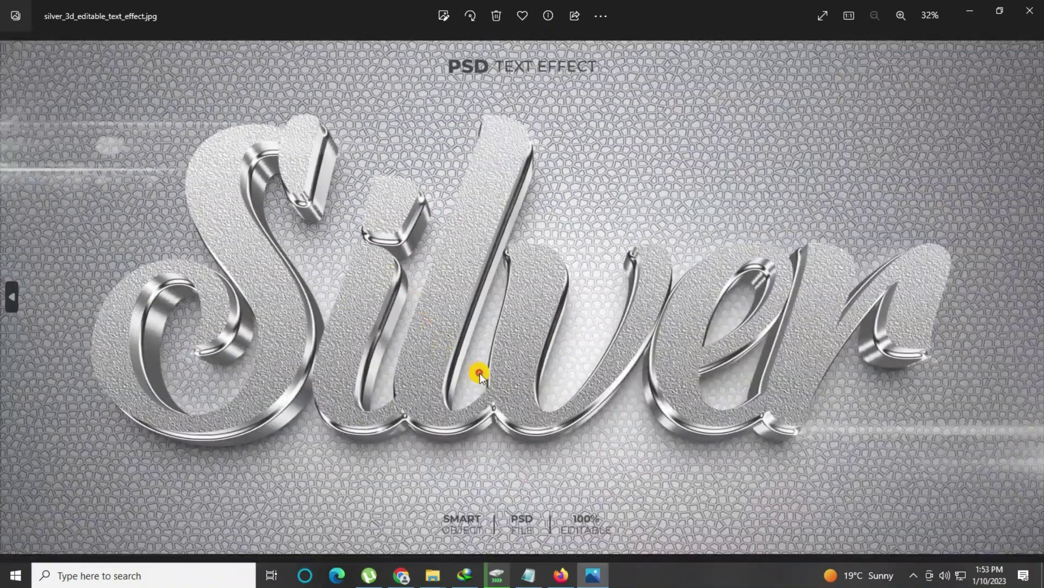
Step: Move to the SINGLE preview and zoom in and out to check it
{"action": "key", "text": "Right"}
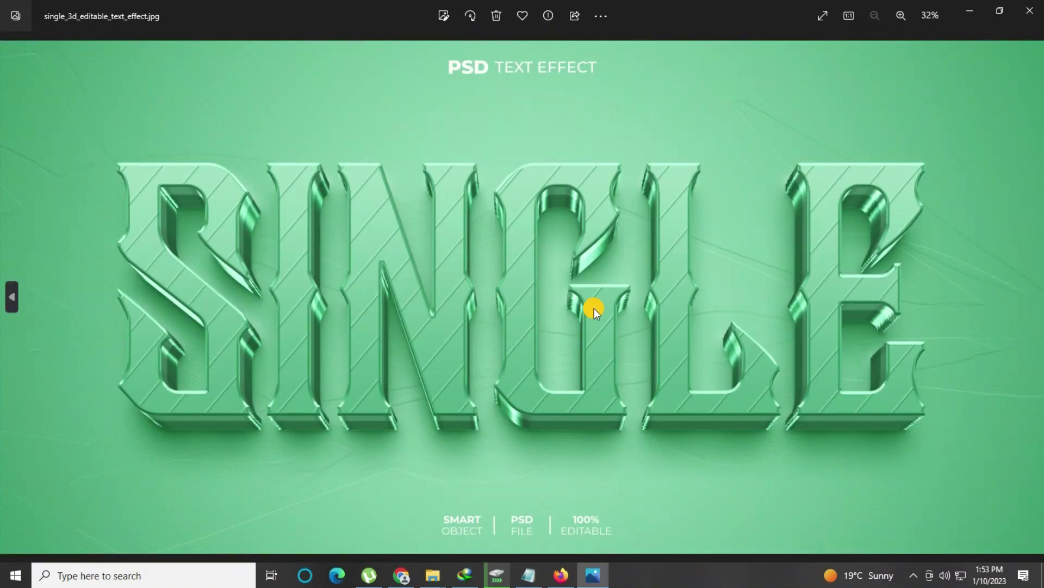
{"action": "scroll", "coordinate": [594, 308], "scroll_direction": "up", "scroll_amount": 1}
{"action": "scroll", "coordinate": [692, 342], "scroll_direction": "down", "scroll_amount": 1}
{"action": "scroll", "coordinate": [389, 341], "scroll_direction": "up", "scroll_amount": 1}
{"action": "scroll", "coordinate": [544, 354], "scroll_direction": "down", "scroll_amount": 1}
{"action": "scroll", "coordinate": [628, 360], "scroll_direction": "up", "scroll_amount": 1}
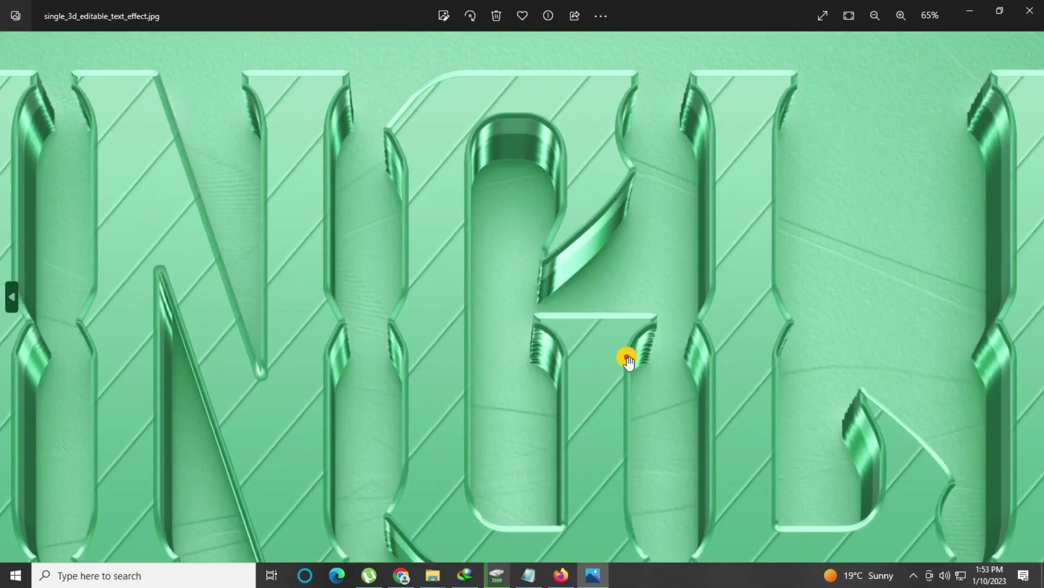
{"action": "scroll", "coordinate": [477, 374], "scroll_direction": "down", "scroll_amount": 1}
Step: Zoom in on the Soil and Time previews and pan across their lettering
{"action": "key", "text": "Right"}
{"action": "scroll", "coordinate": [535, 361], "scroll_direction": "up", "scroll_amount": 1}
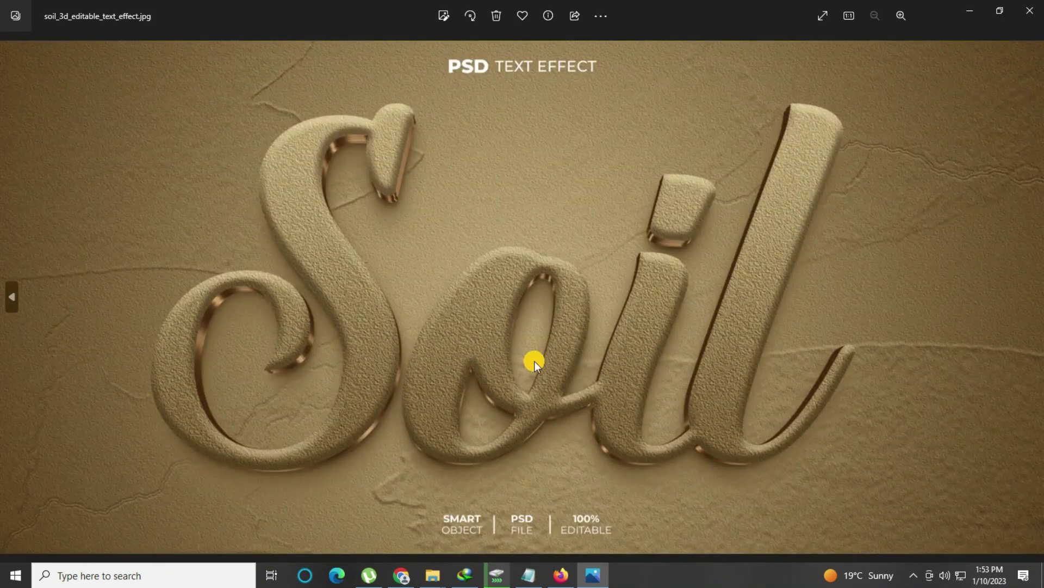
{"action": "mouse_move", "coordinate": [333, 329]}
{"action": "left_mouse_down"}
{"action": "mouse_move", "coordinate": [612, 345]}
{"action": "mouse_move", "coordinate": [505, 447]}
{"action": "left_mouse_up"}
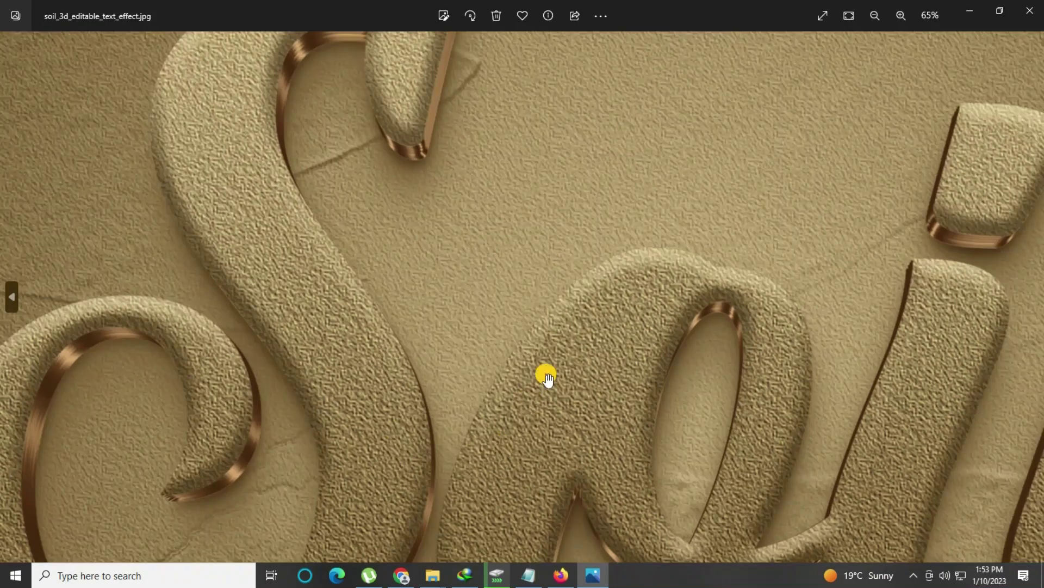
{"action": "scroll", "coordinate": [547, 375], "scroll_direction": "down", "scroll_amount": 1}
{"action": "key", "text": "Right"}
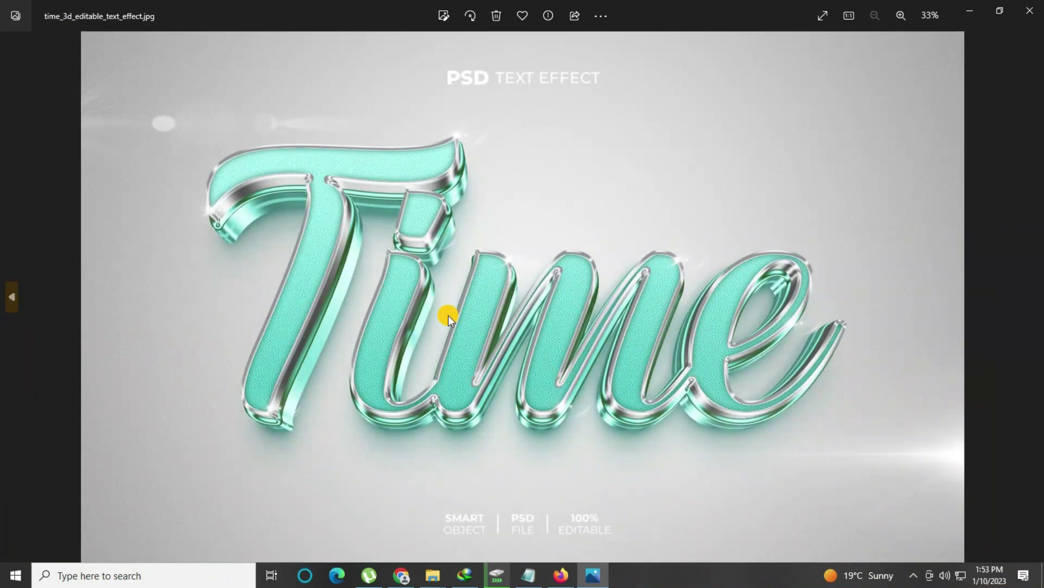
{"action": "scroll", "coordinate": [448, 315], "scroll_direction": "up", "scroll_amount": 1}
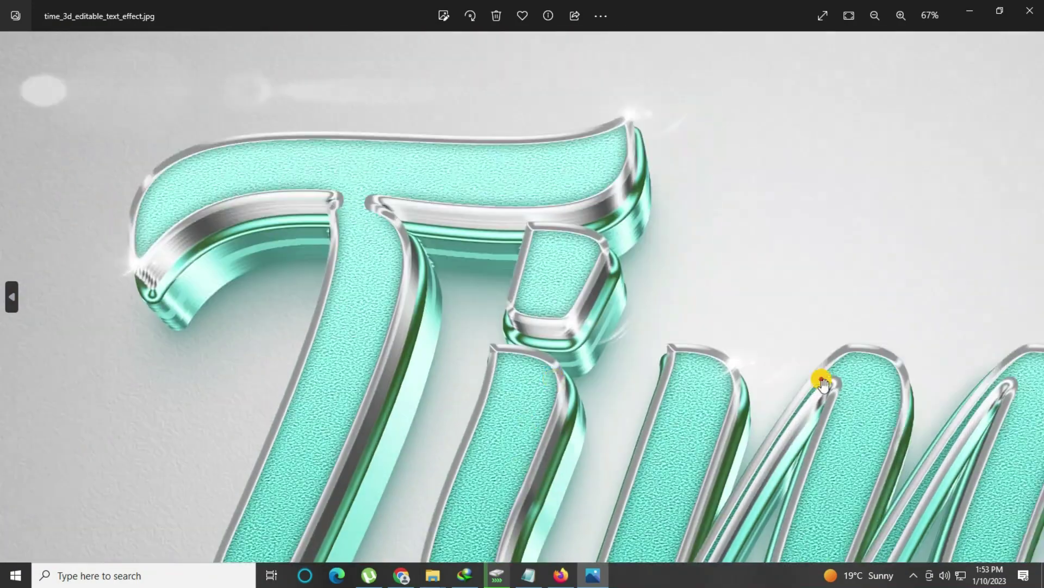
{"action": "left_click_drag", "start_coordinate": [824, 382], "coordinate": [532, 293]}
{"action": "scroll", "coordinate": [705, 351], "scroll_direction": "down", "scroll_amount": 1}
Step: Inspect the Vibe, VOTE and Wish previews, ending with the Wish image fitted
{"action": "key", "text": "Right"}
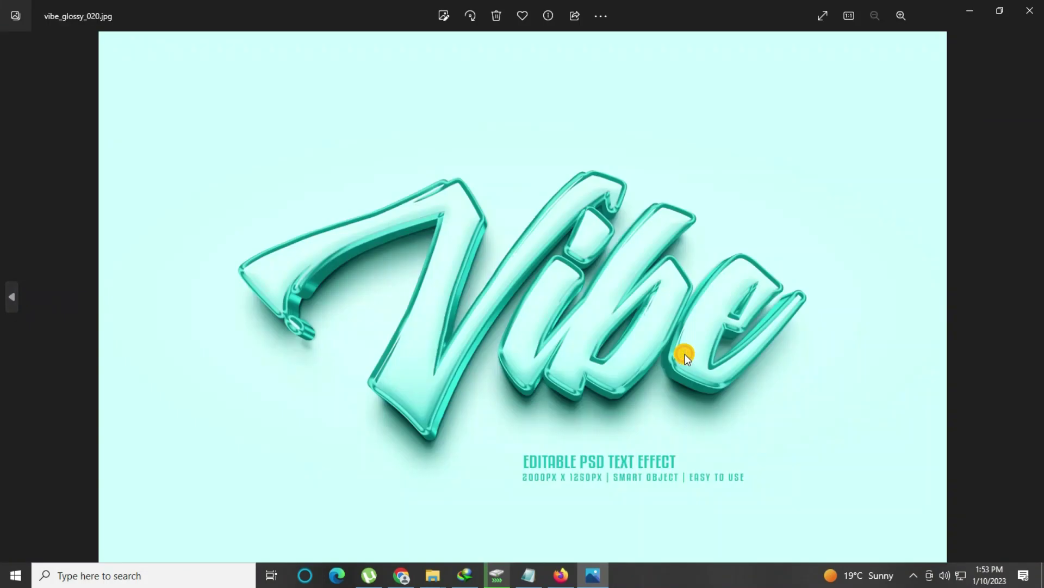
{"action": "scroll", "coordinate": [616, 288], "scroll_direction": "up", "scroll_amount": 1}
{"action": "mouse_move", "coordinate": [434, 296]}
{"action": "left_mouse_down"}
{"action": "mouse_move", "coordinate": [613, 299]}
{"action": "mouse_move", "coordinate": [511, 289]}
{"action": "left_mouse_up"}
{"action": "scroll", "coordinate": [651, 310], "scroll_direction": "down", "scroll_amount": 1}
{"action": "key", "text": "Right"}
{"action": "scroll", "coordinate": [544, 311], "scroll_direction": "up", "scroll_amount": 1}
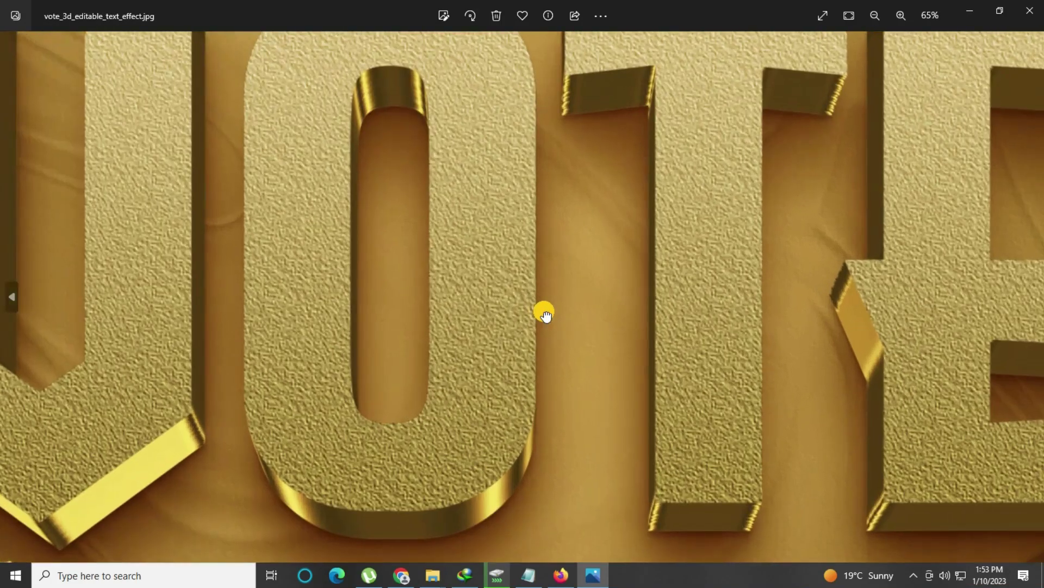
{"action": "scroll", "coordinate": [544, 311], "scroll_direction": "down", "scroll_amount": 1}
{"action": "key", "text": "Right"}
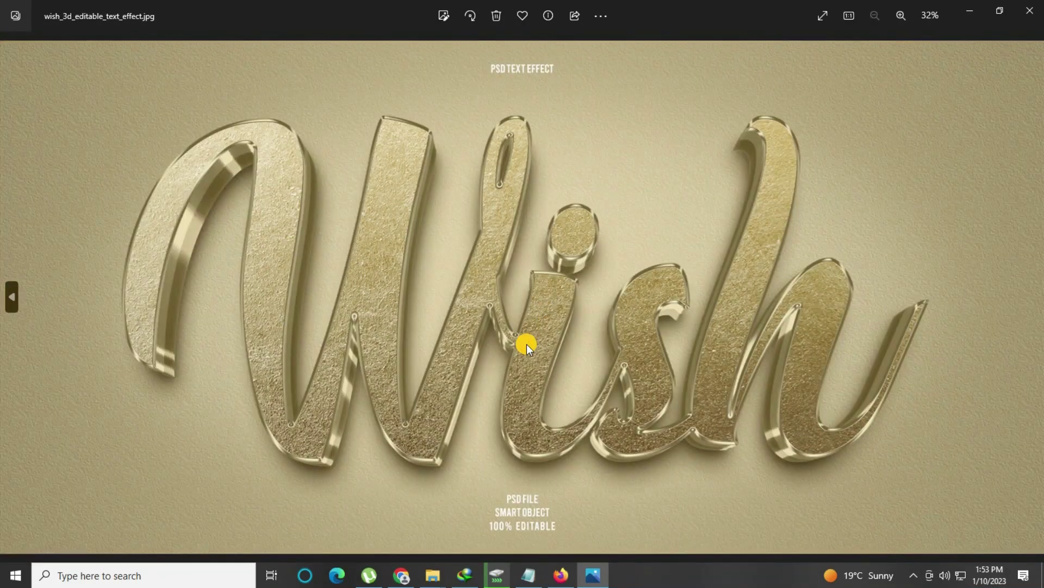
{"action": "scroll", "coordinate": [527, 344], "scroll_direction": "up", "scroll_amount": 1}
{"action": "mouse_move", "coordinate": [427, 310]}
{"action": "left_mouse_down"}
{"action": "mouse_move", "coordinate": [522, 468]}
{"action": "mouse_move", "coordinate": [476, 443]}
{"action": "mouse_move", "coordinate": [373, 338]}
{"action": "mouse_move", "coordinate": [468, 200]}
{"action": "left_mouse_up"}
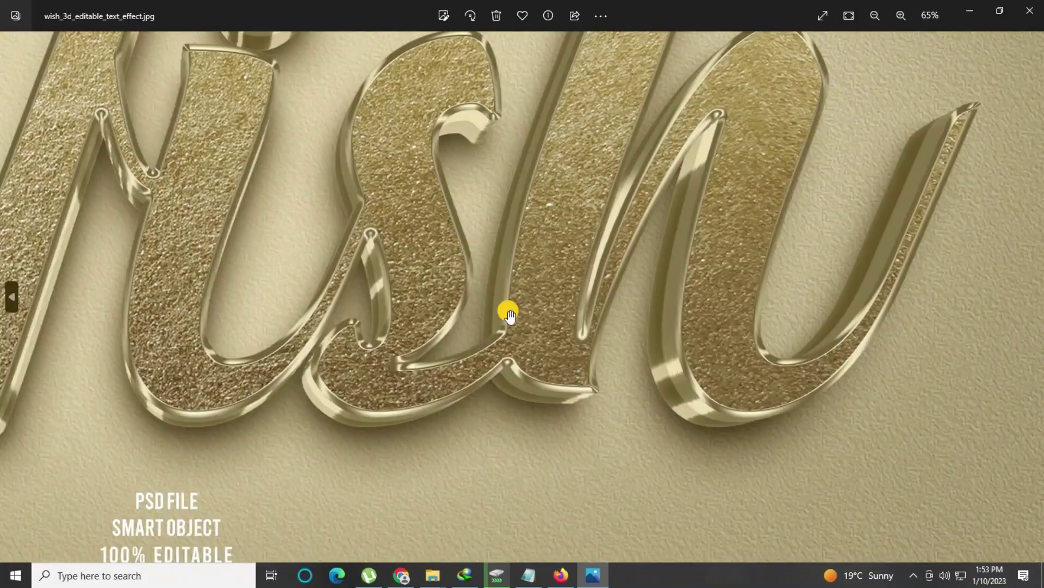
{"action": "scroll", "coordinate": [509, 314], "scroll_direction": "down", "scroll_amount": 1}
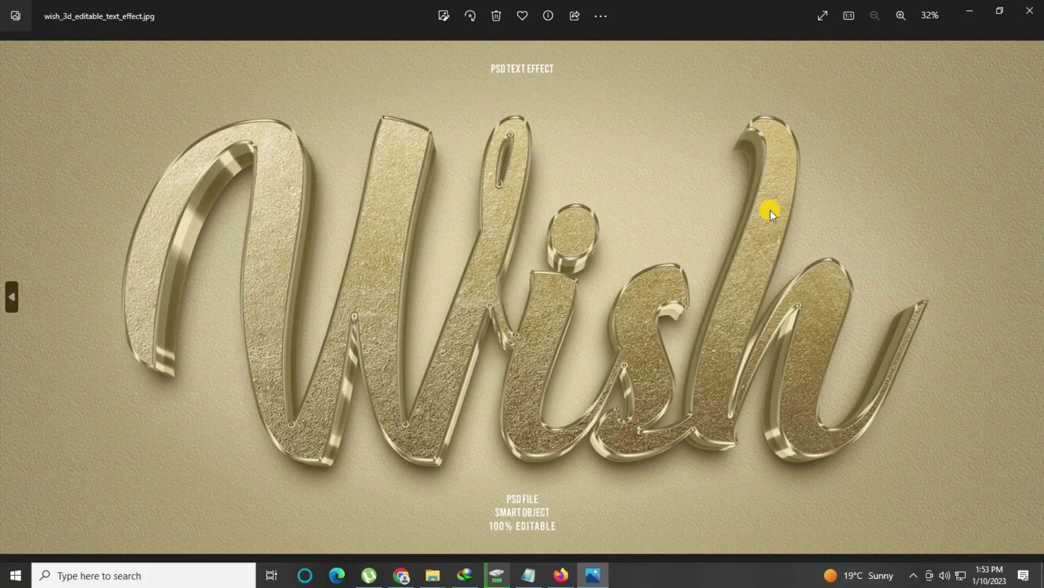
Step: Close Photos, shrink the offical folder thumbnails with Ctrl+scroll, and select the grow PSD
{"action": "left_click", "coordinate": [1035, 8]}
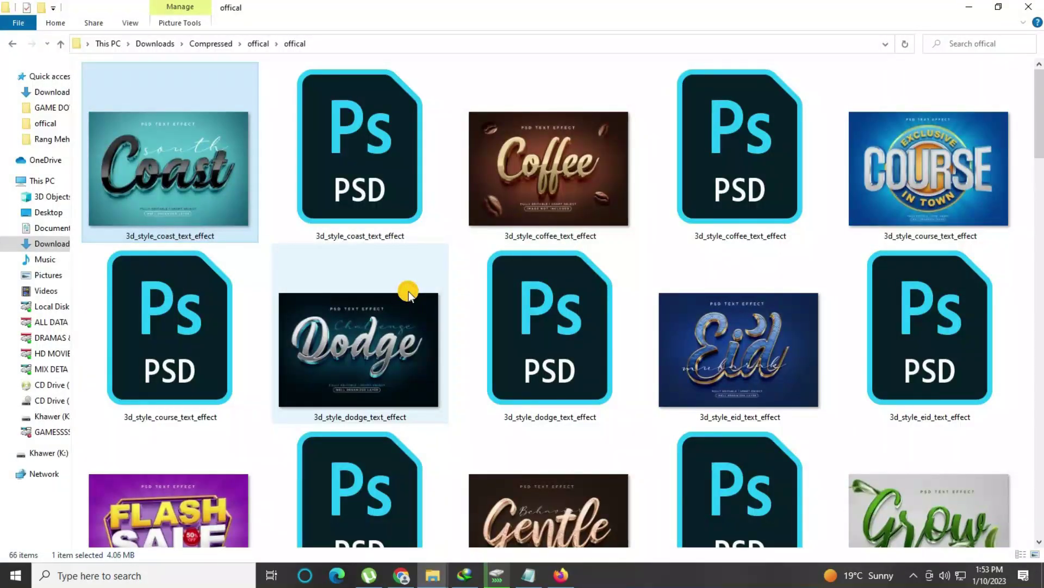
{"action": "scroll", "coordinate": [408, 293], "scroll_direction": "down", "scroll_amount": 2, "text": "ctrl"}
{"action": "scroll", "coordinate": [408, 293], "scroll_direction": "down", "scroll_amount": 1, "text": "ctrl"}
{"action": "scroll", "coordinate": [408, 292], "scroll_direction": "down", "scroll_amount": 2, "text": "ctrl"}
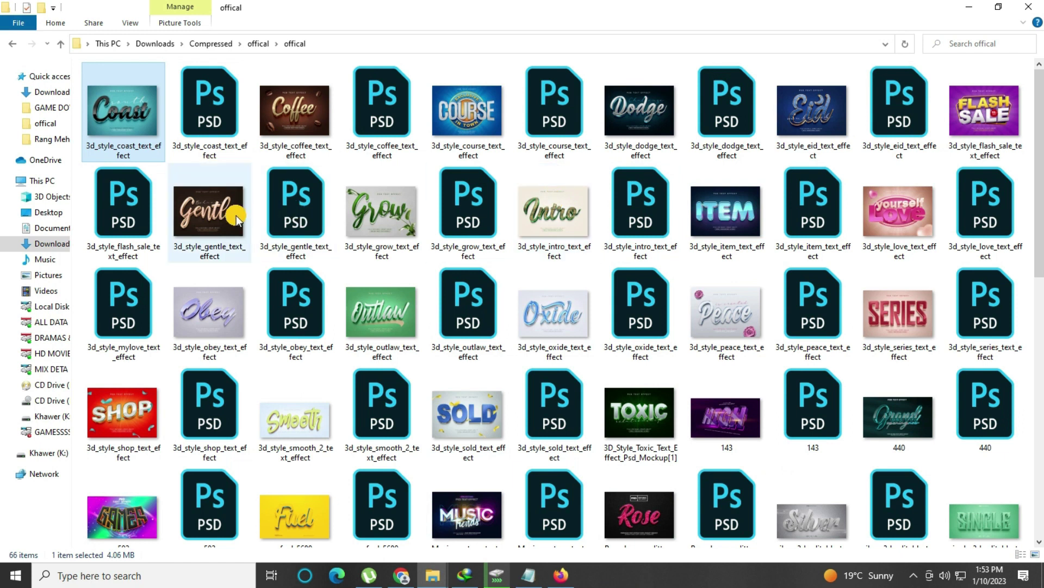
{"action": "left_click", "coordinate": [462, 222]}
Step: Open the grow PSD, dismiss the missing fonts warning, and fit the mockup on screen
{"action": "double_click", "coordinate": [462, 212]}
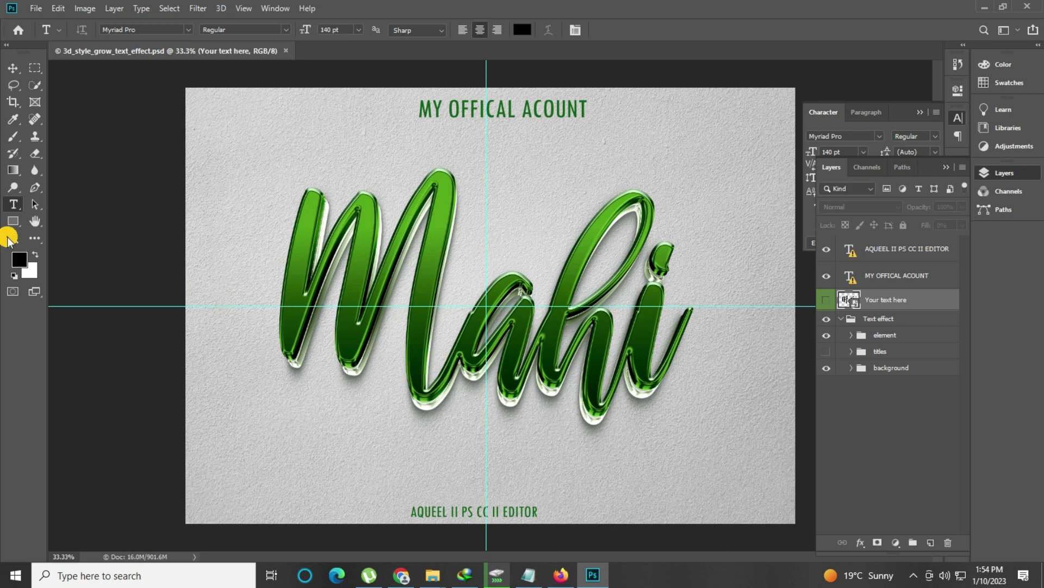
{"action": "key", "text": "Return"}
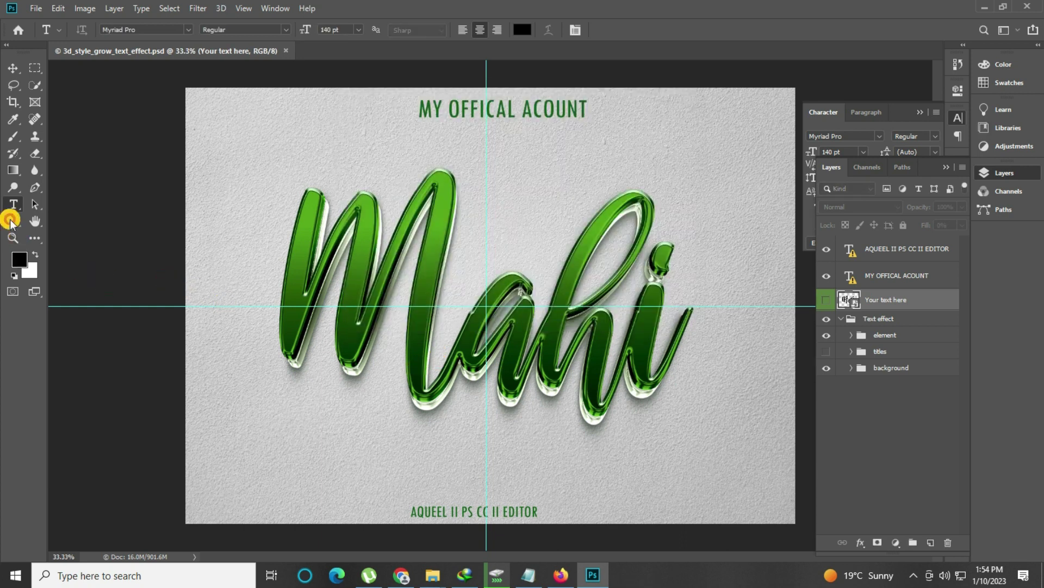
{"action": "left_click", "coordinate": [17, 238]}
{"action": "left_click", "coordinate": [565, 272]}
{"action": "left_click", "coordinate": [303, 203]}
{"action": "right_click", "coordinate": [306, 209]}
{"action": "left_click", "coordinate": [327, 214]}
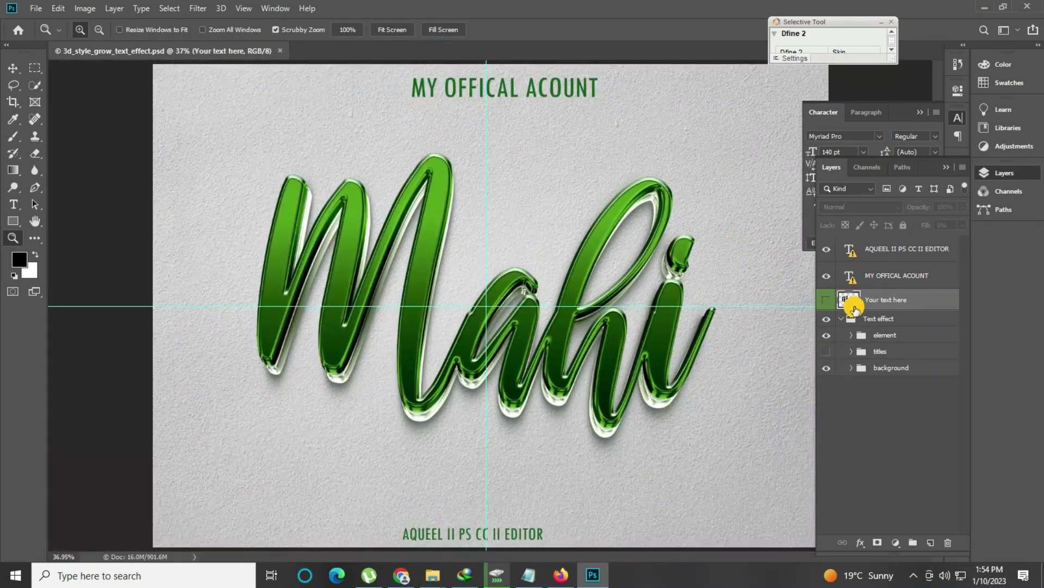
Step: Open the Mahi text smart object and copy its missing font name, raustila
{"action": "double_click", "coordinate": [852, 305]}
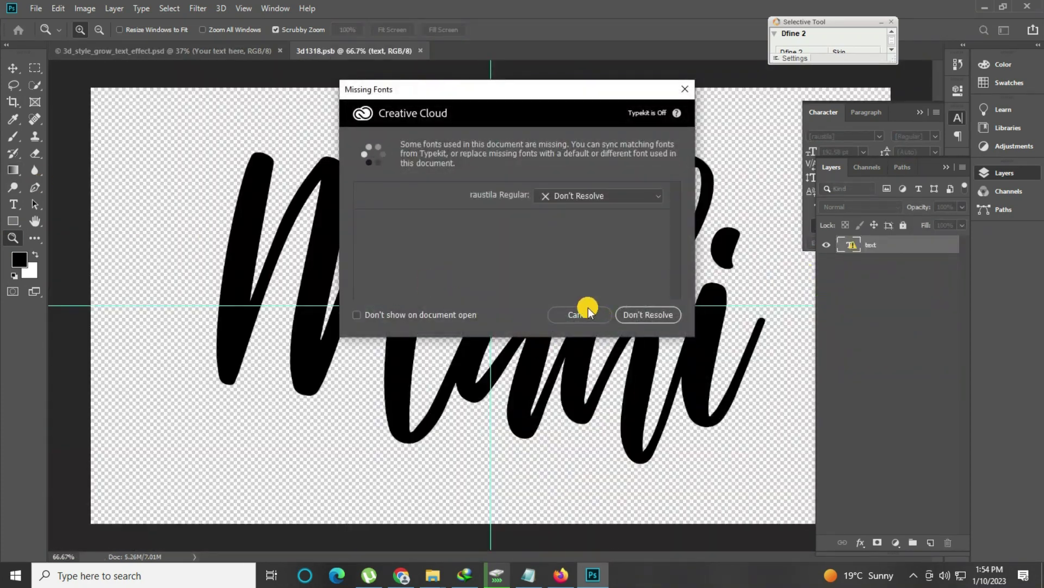
{"action": "left_click", "coordinate": [587, 310]}
{"action": "left_click", "coordinate": [13, 204]}
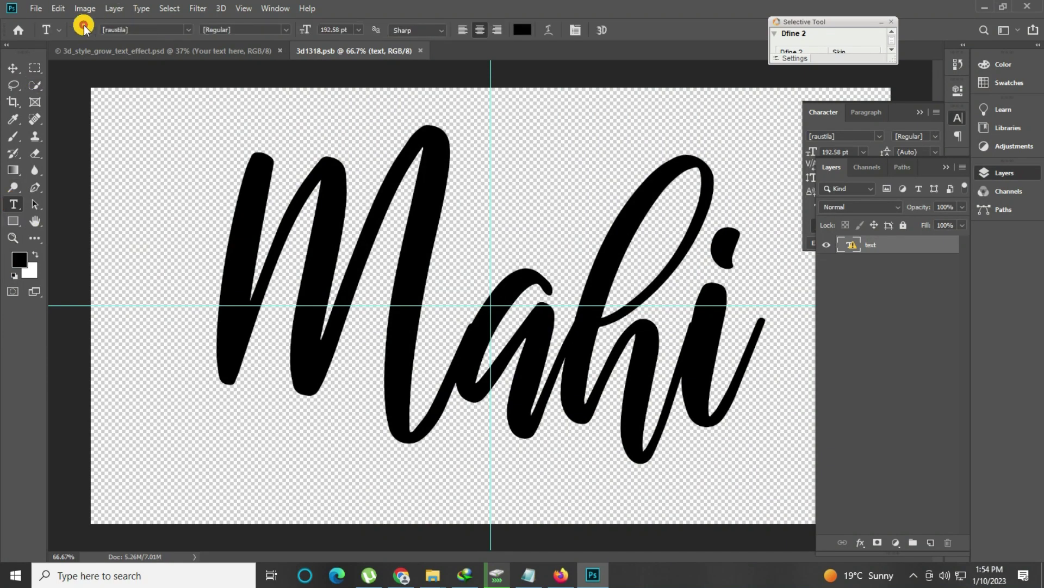
{"action": "right_click", "coordinate": [120, 31]}
{"action": "left_click", "coordinate": [126, 30]}
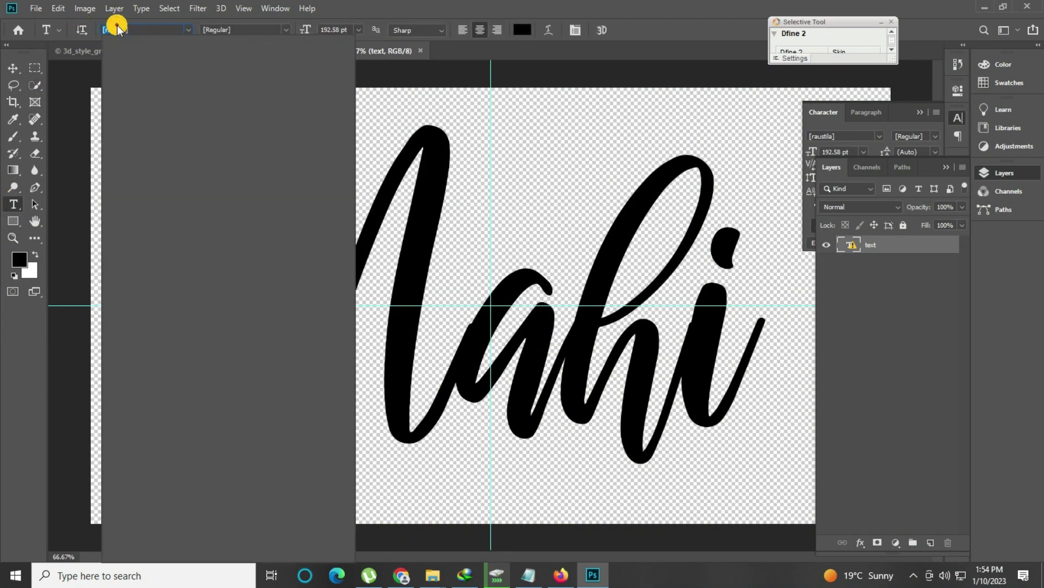
{"action": "left_click", "coordinate": [150, 31]}
{"action": "right_click", "coordinate": [150, 31]}
{"action": "left_click", "coordinate": [185, 64]}
Step: Search Google for 'raustila font' and open the Raustila page on dafont.com
{"action": "left_click", "coordinate": [561, 575]}
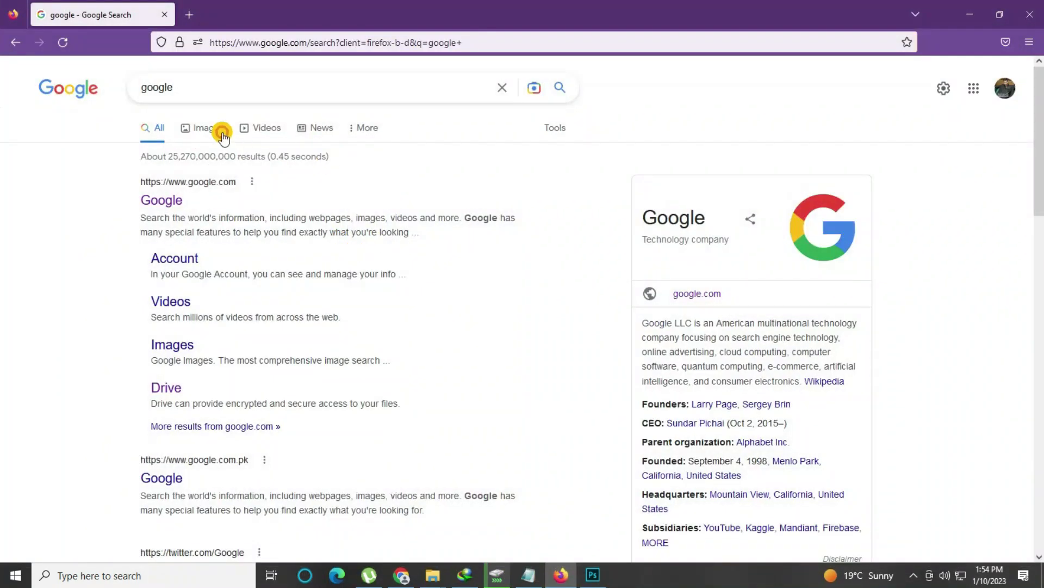
{"action": "type", "text": "[raustila] fo"}
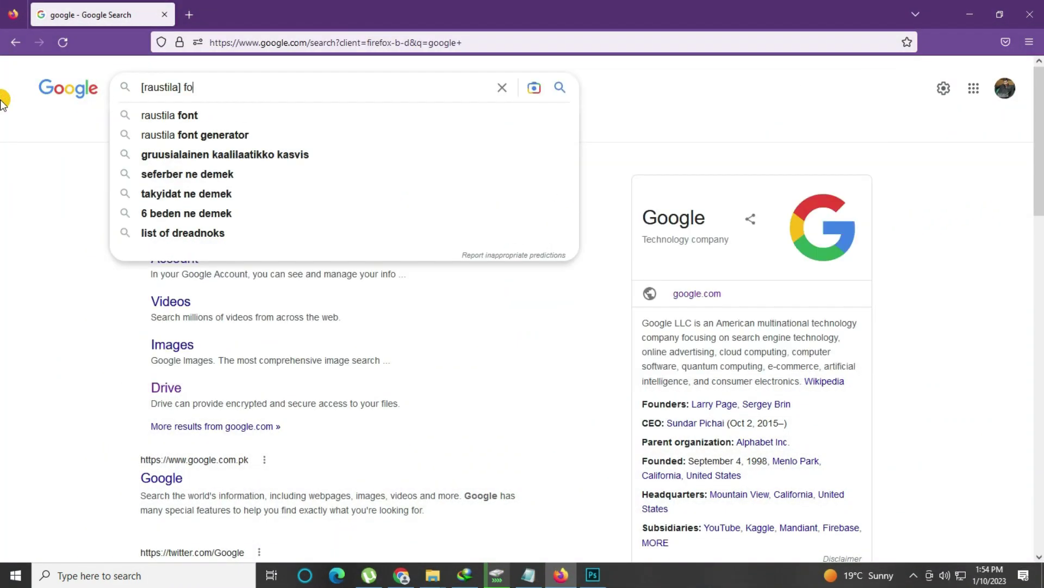
{"action": "type", "text": "nt"}
{"action": "key", "text": "Return"}
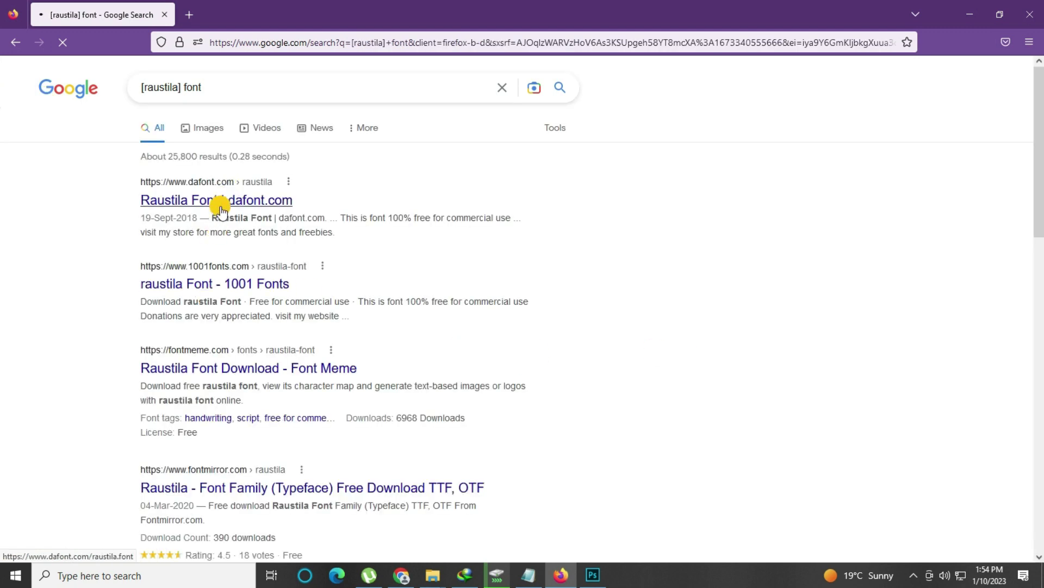
{"action": "left_click", "coordinate": [224, 199]}
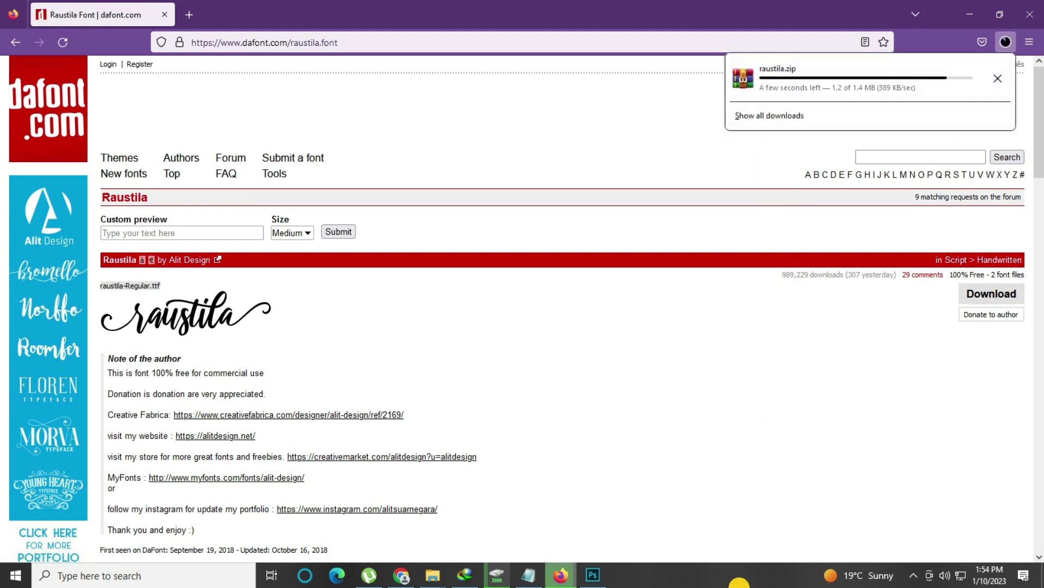
Step: Open the downloaded raustila.zip in WinRAR and install the raustila-Regular OTF font
{"action": "left_click", "coordinate": [778, 80]}
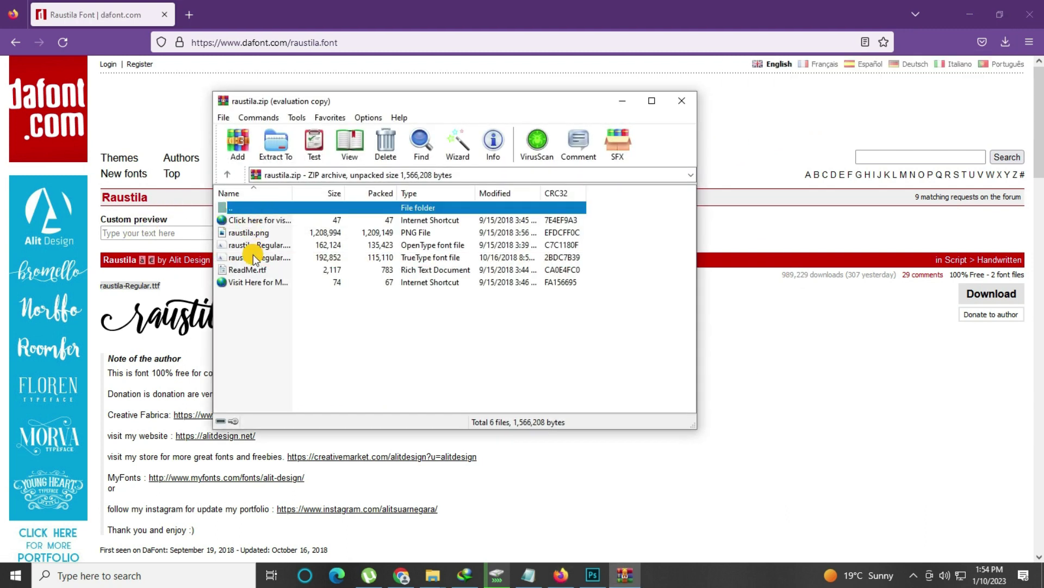
{"action": "left_click", "coordinate": [514, 268]}
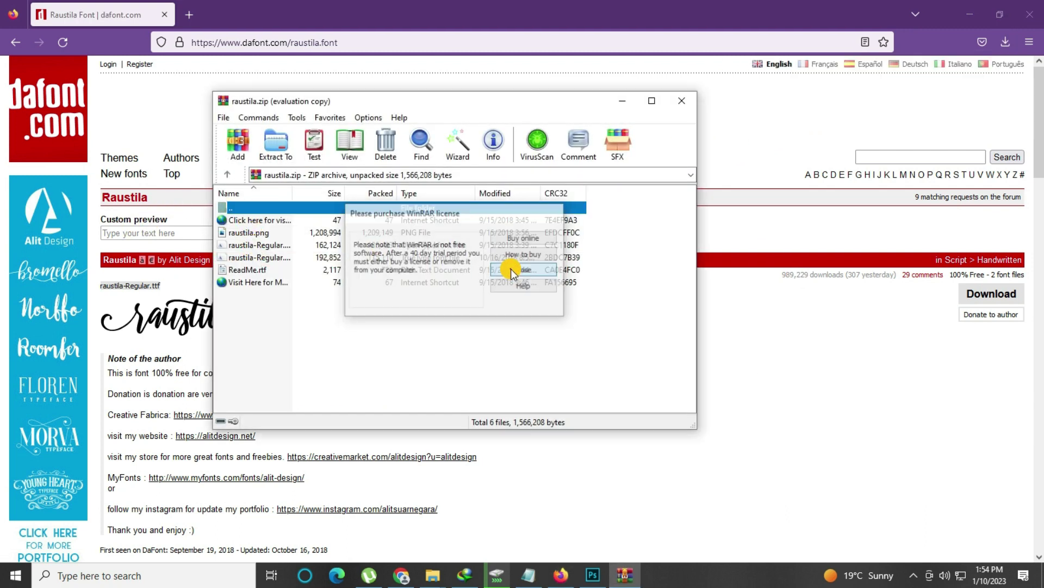
{"action": "double_click", "coordinate": [262, 245]}
{"action": "left_click", "coordinate": [145, 120]}
{"action": "mouse_move", "coordinate": [593, 574]}
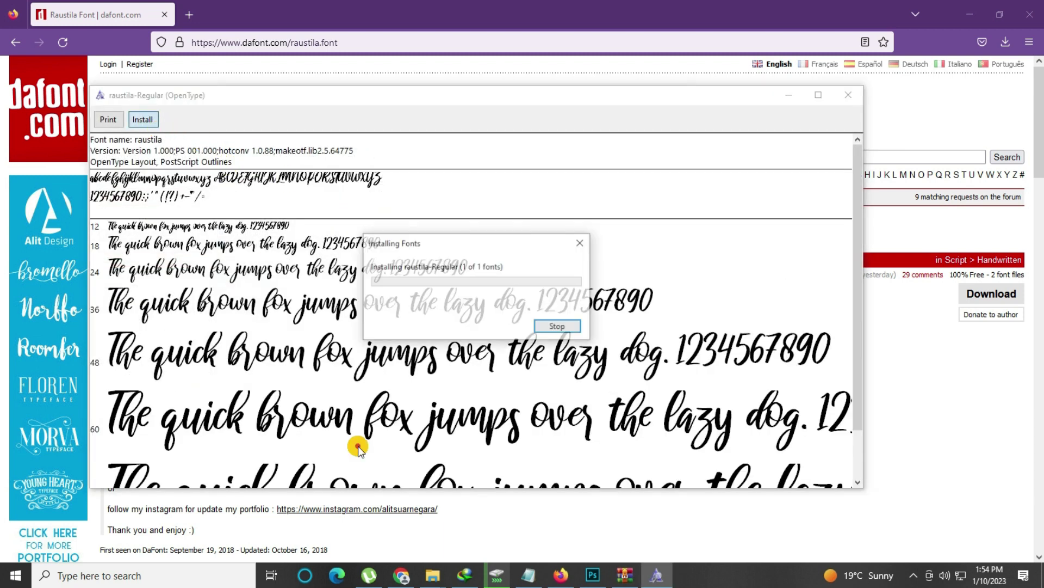
Step: Back in Photoshop, replace the Mahi text with Azhar, accepting the layout warning
{"action": "left_click", "coordinate": [593, 575]}
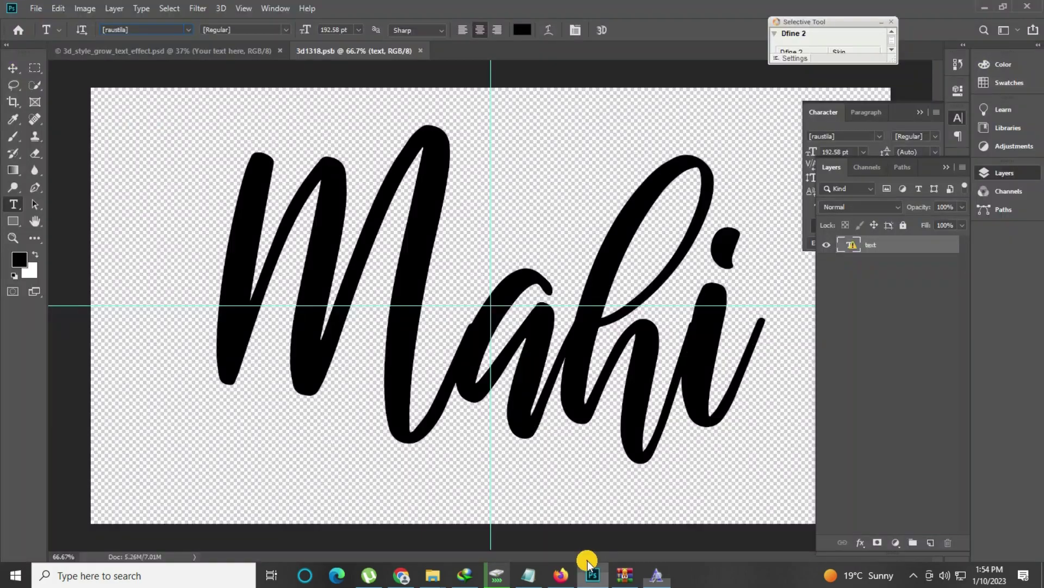
{"action": "left_click", "coordinate": [465, 322]}
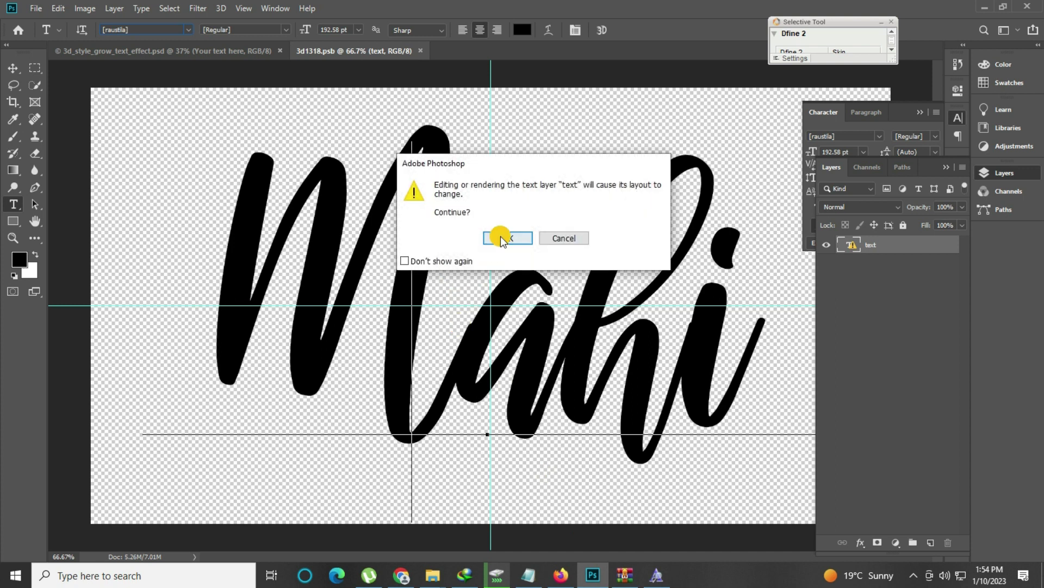
{"action": "left_click", "coordinate": [498, 238]}
{"action": "key", "text": "ctrl+a"}
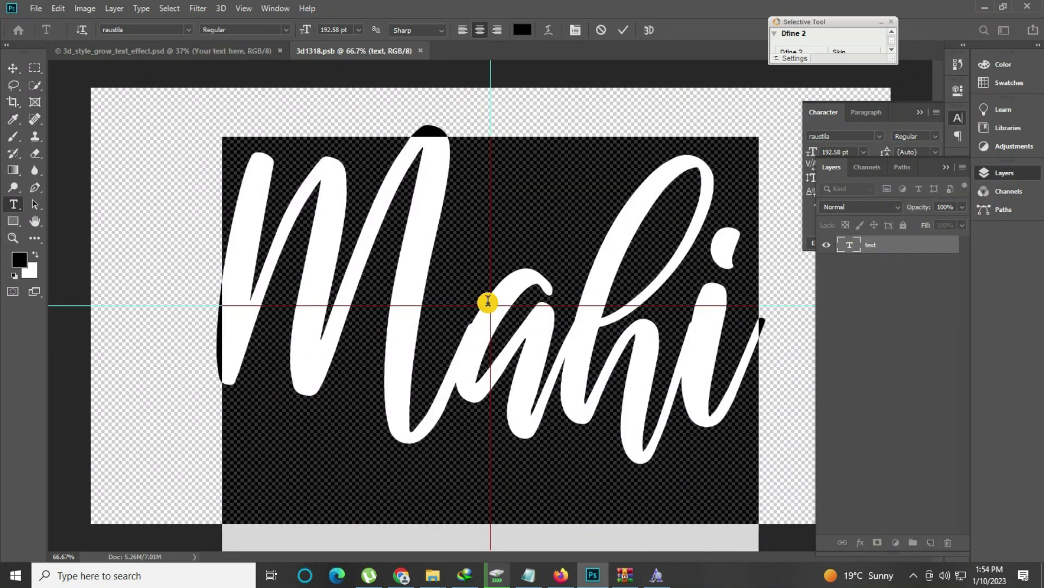
{"action": "type", "text": "Azhar"}
Step: Shrink the Azhar text to about 141.58 pt and move it up on the canvas
{"action": "key", "text": "ctrl+a"}
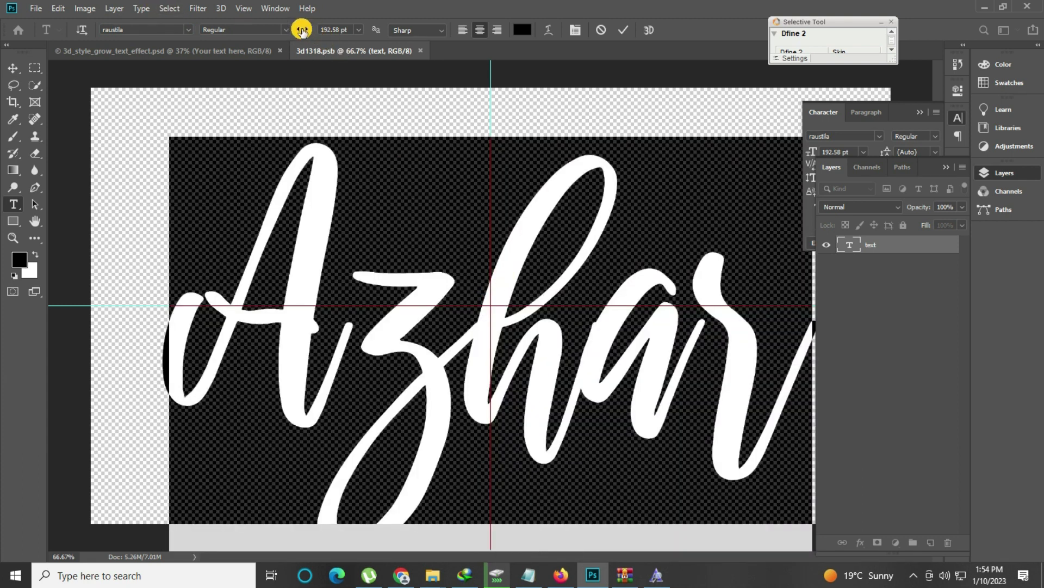
{"action": "left_click_drag", "start_coordinate": [302, 30], "coordinate": [268, 28]}
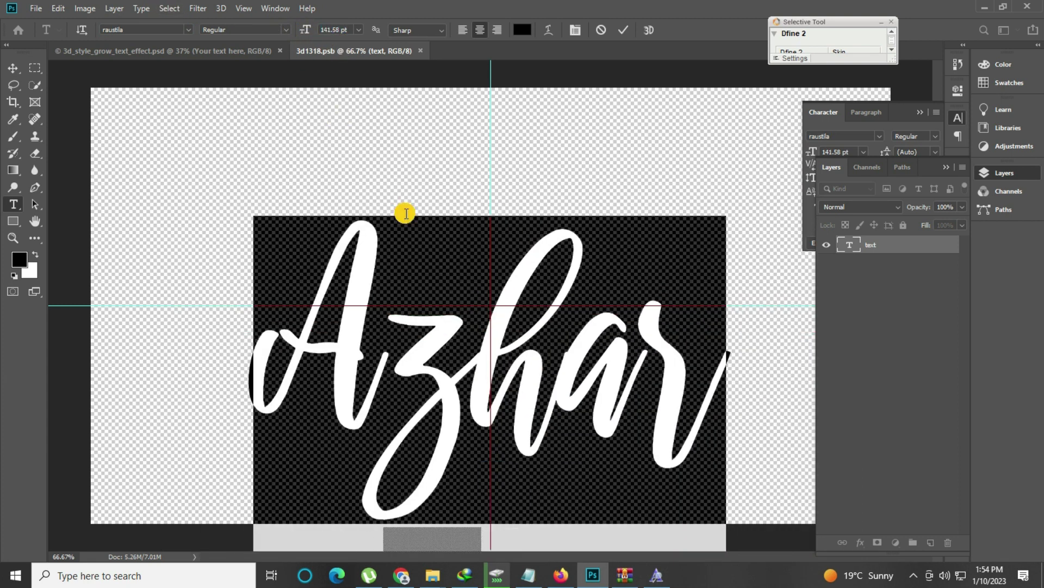
{"action": "key", "text": "ctrl"}
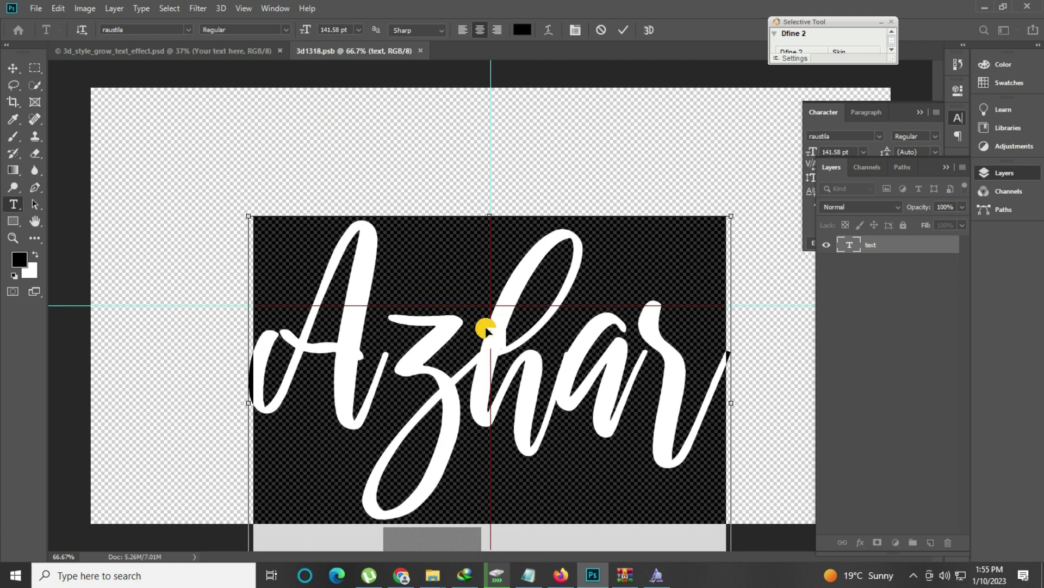
{"action": "left_click_drag", "start_coordinate": [486, 329], "coordinate": [484, 281]}
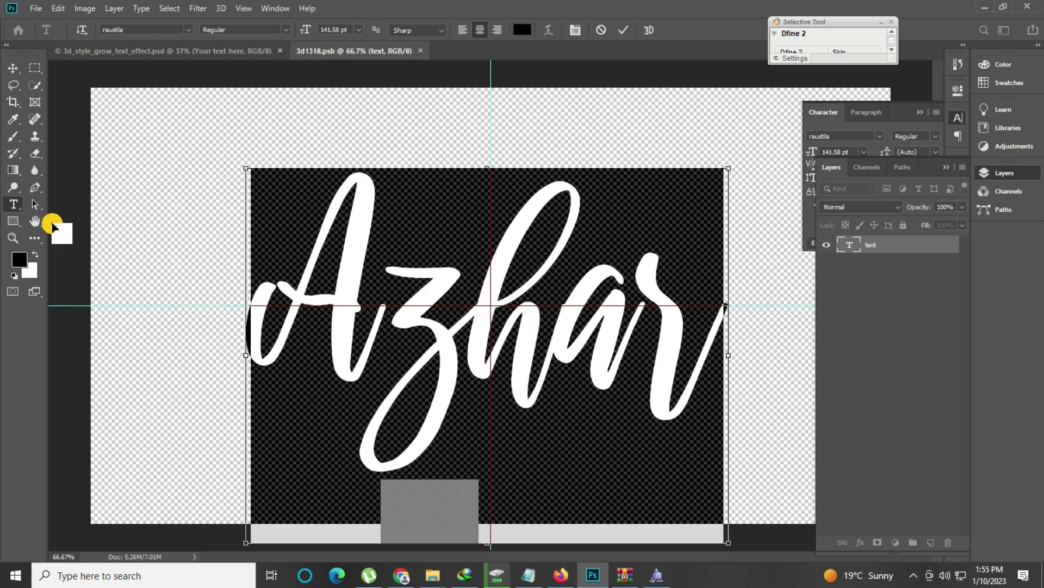
{"action": "left_click", "coordinate": [13, 238]}
{"action": "left_click_drag", "start_coordinate": [464, 334], "coordinate": [479, 298]}
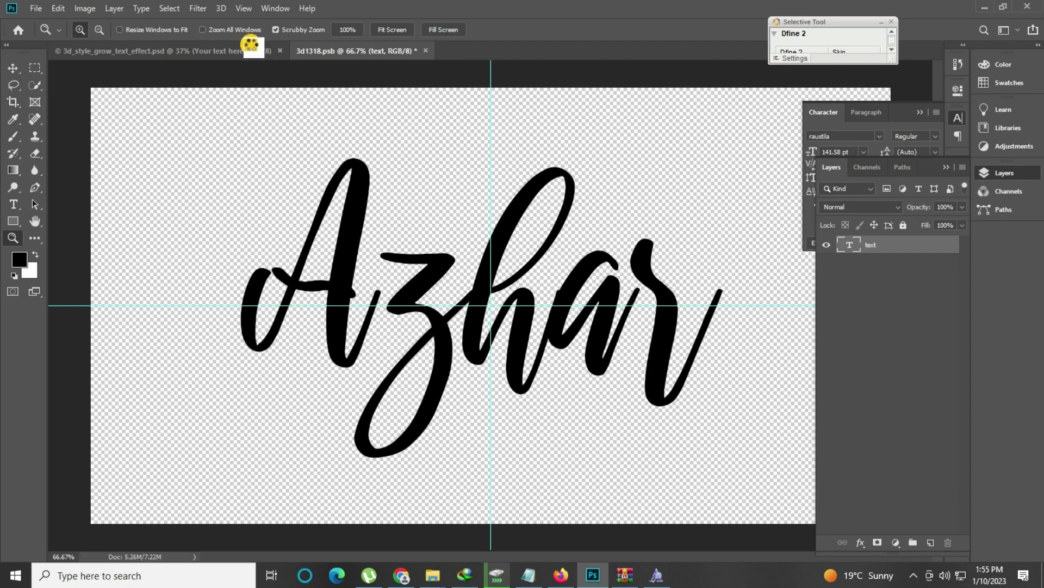
Step: Save the .psb, check the green Azhar lettering on the grow mockup, then minimize Photoshop
{"action": "key", "text": "ctrl+s"}
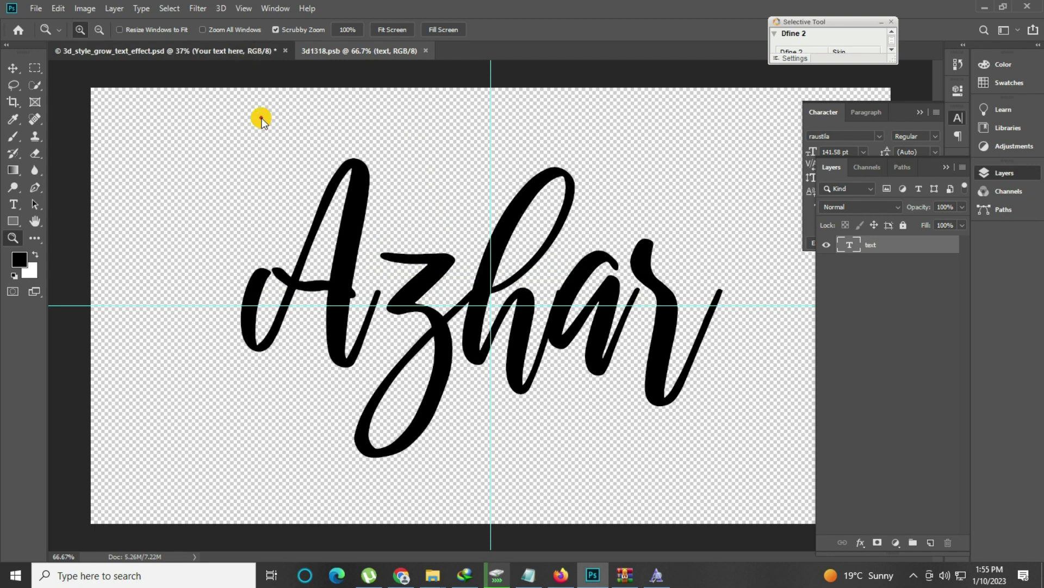
{"action": "key", "text": "ctrl+Tab"}
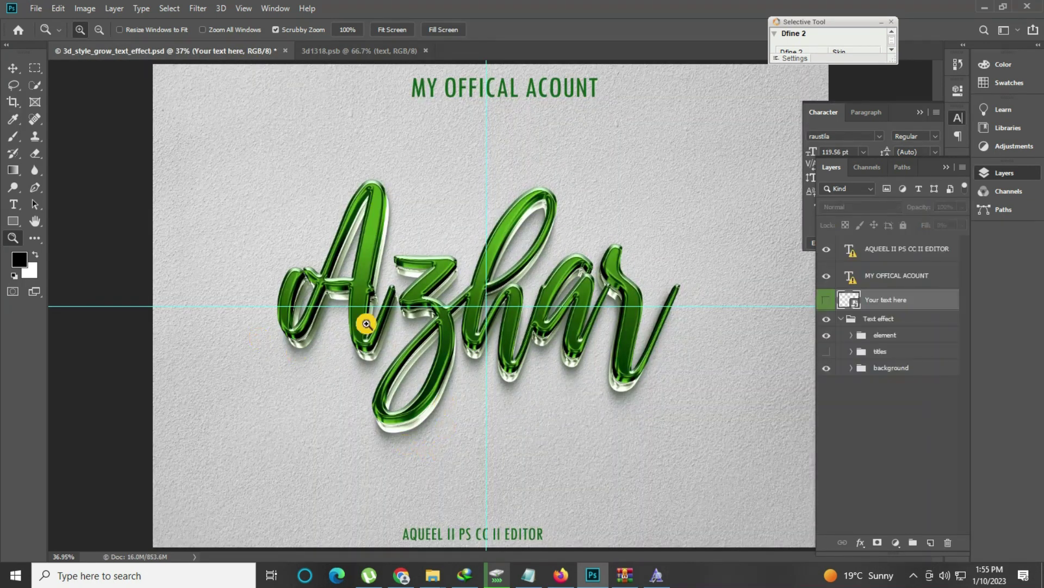
{"action": "left_click", "coordinate": [471, 287]}
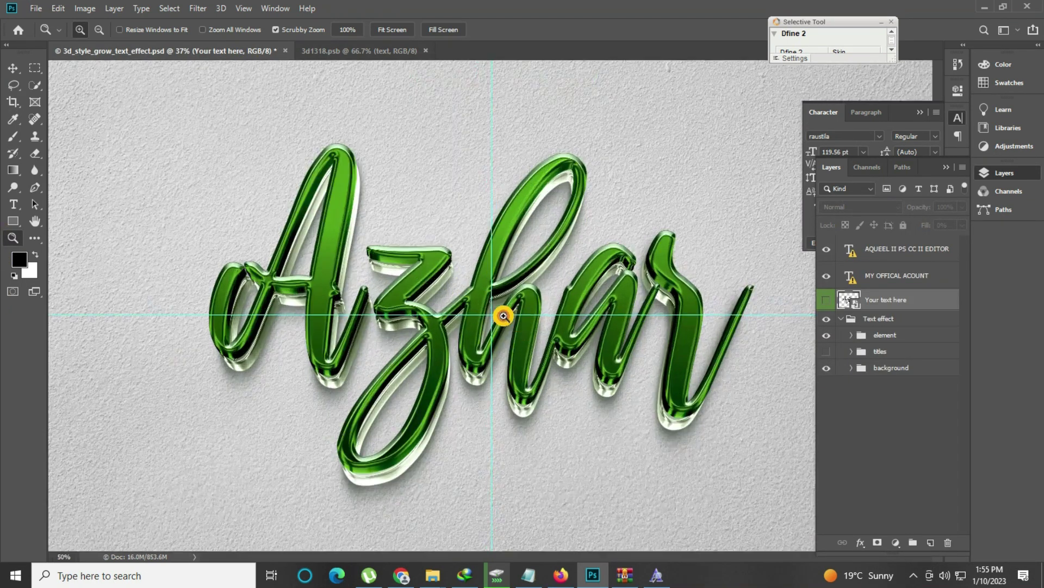
{"action": "left_click", "coordinate": [436, 305]}
{"action": "left_click", "coordinate": [439, 303]}
{"action": "right_click", "coordinate": [315, 255]}
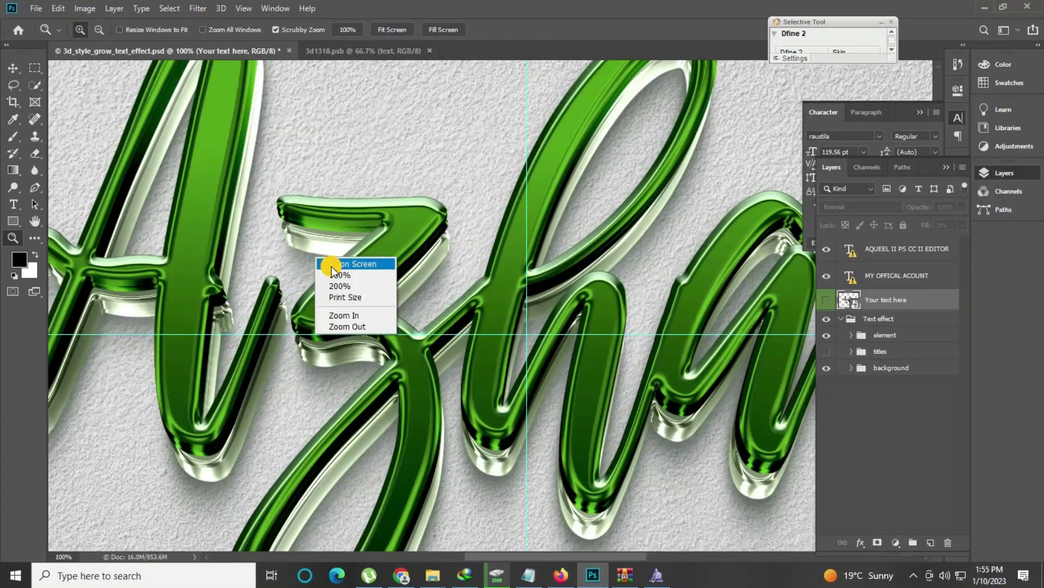
{"action": "left_click", "coordinate": [332, 266]}
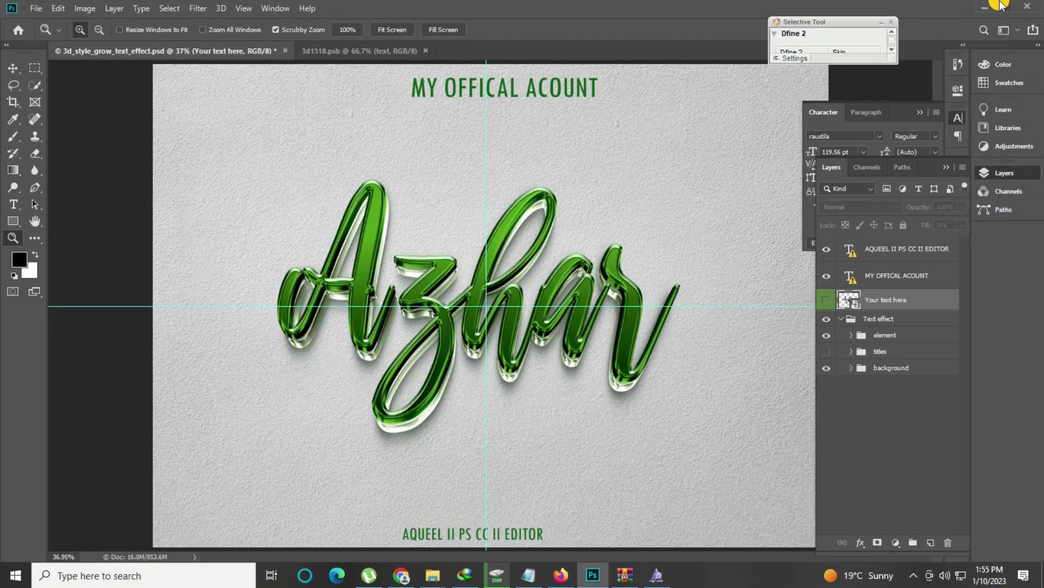
{"action": "left_click", "coordinate": [981, 7]}
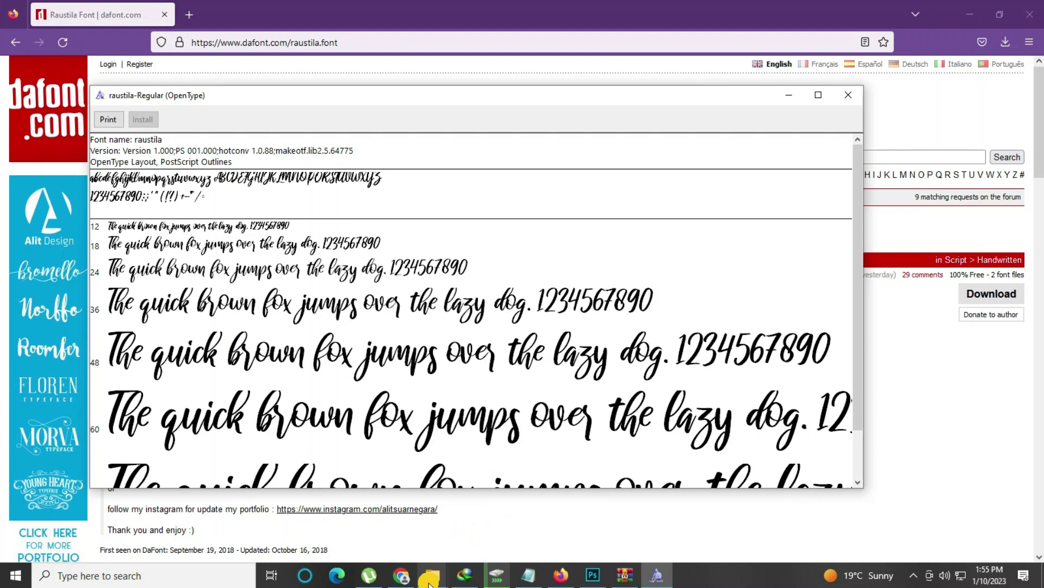
Step: Bring the offical folder window back from the taskbar and open the intro text-effect PSD
{"action": "left_click", "coordinate": [430, 576]}
{"action": "left_click", "coordinate": [722, 550]}
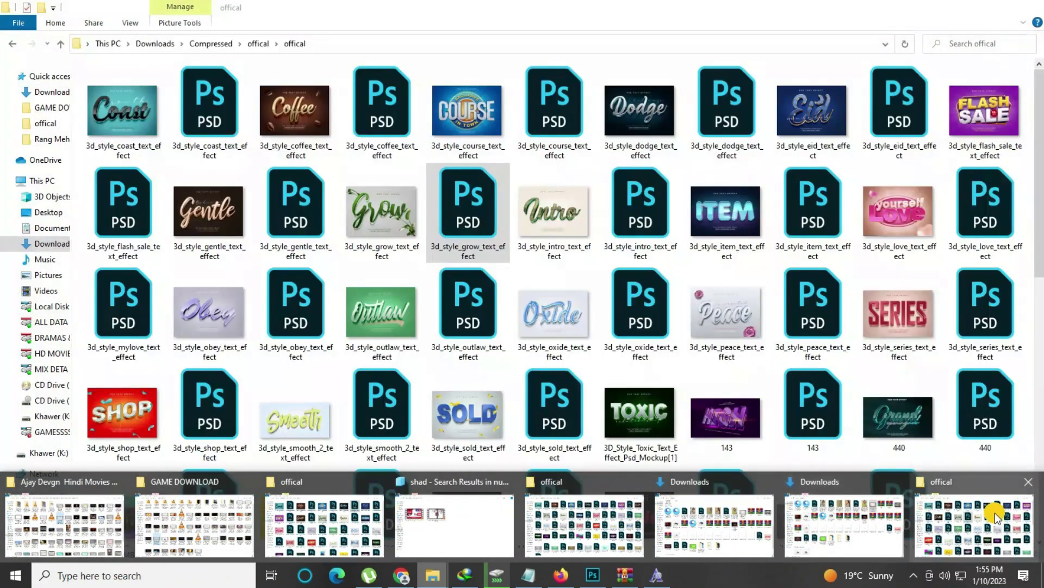
{"action": "left_click", "coordinate": [995, 513]}
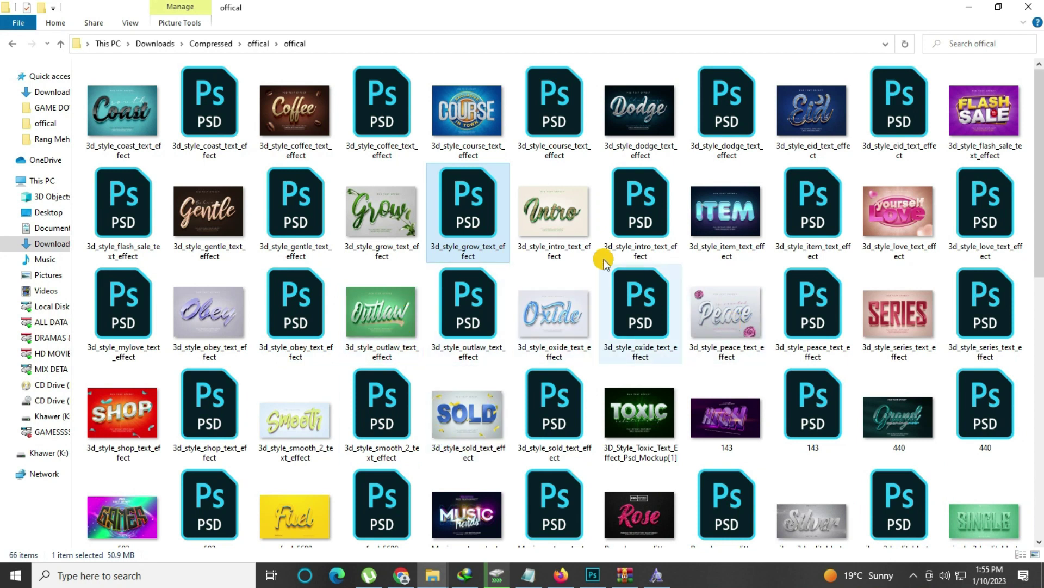
{"action": "left_click", "coordinate": [579, 218]}
{"action": "double_click", "coordinate": [635, 218]}
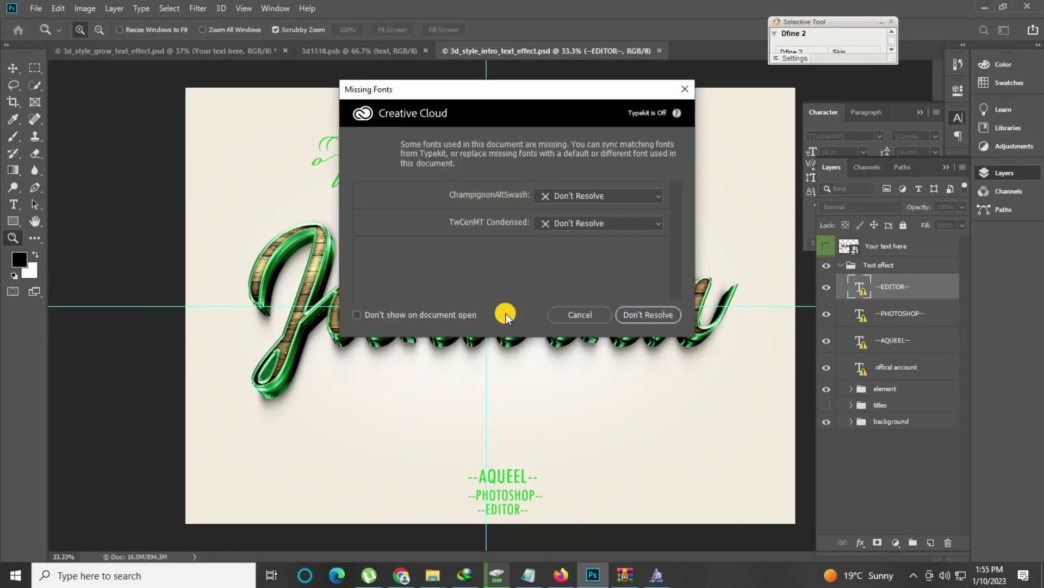
Step: Dismiss the missing-font warnings and open the 'Your text here' smart object
{"action": "left_click", "coordinate": [651, 315]}
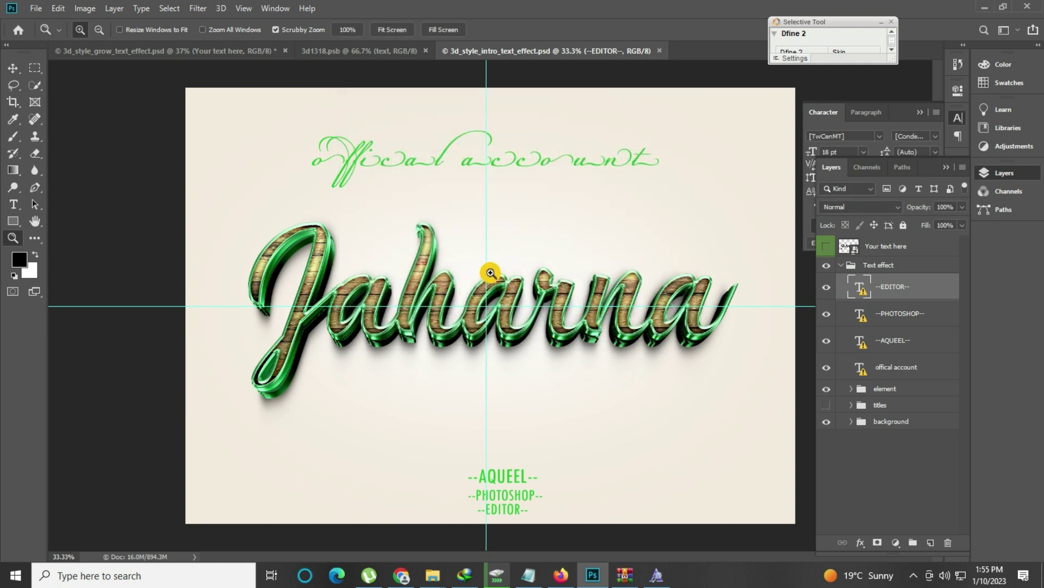
{"action": "left_click", "coordinate": [10, 206]}
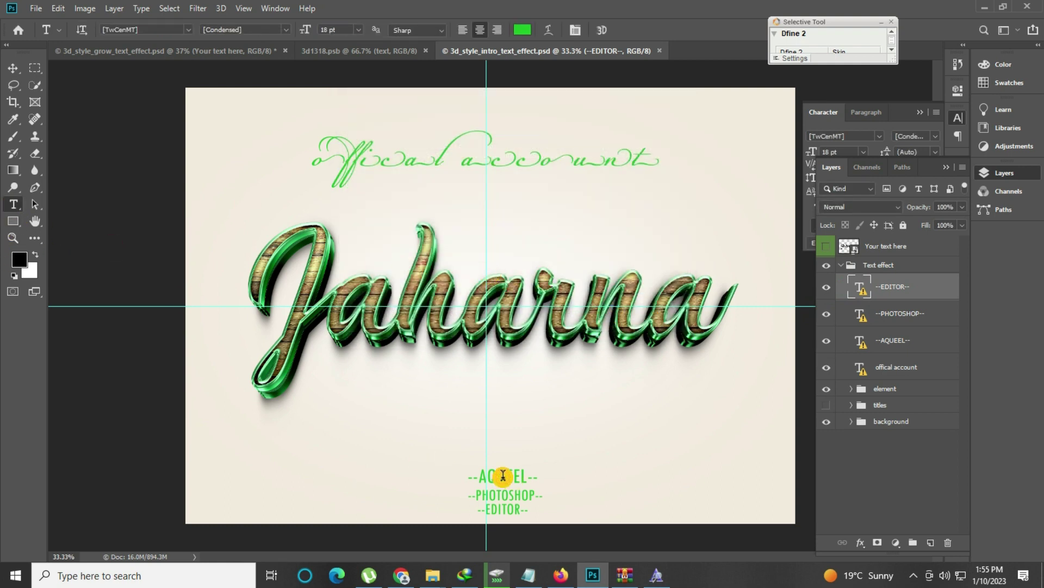
{"action": "left_click", "coordinate": [503, 476]}
{"action": "left_click", "coordinate": [557, 249]}
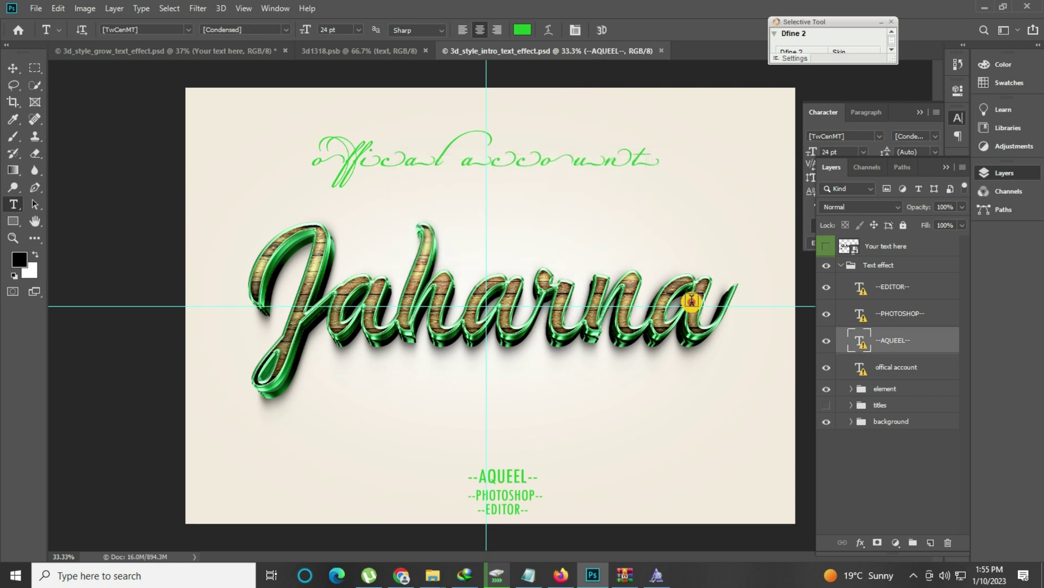
{"action": "double_click", "coordinate": [856, 253]}
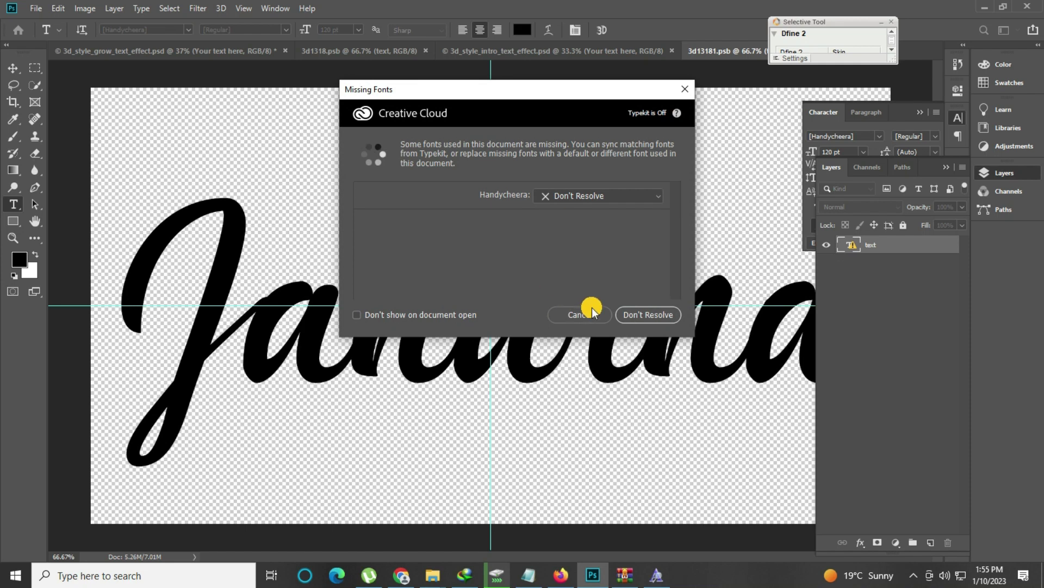
Step: Copy the Jaharna text's missing font name Handycheera and focus dafont's search box
{"action": "left_click", "coordinate": [587, 311]}
{"action": "left_click", "coordinate": [455, 304]}
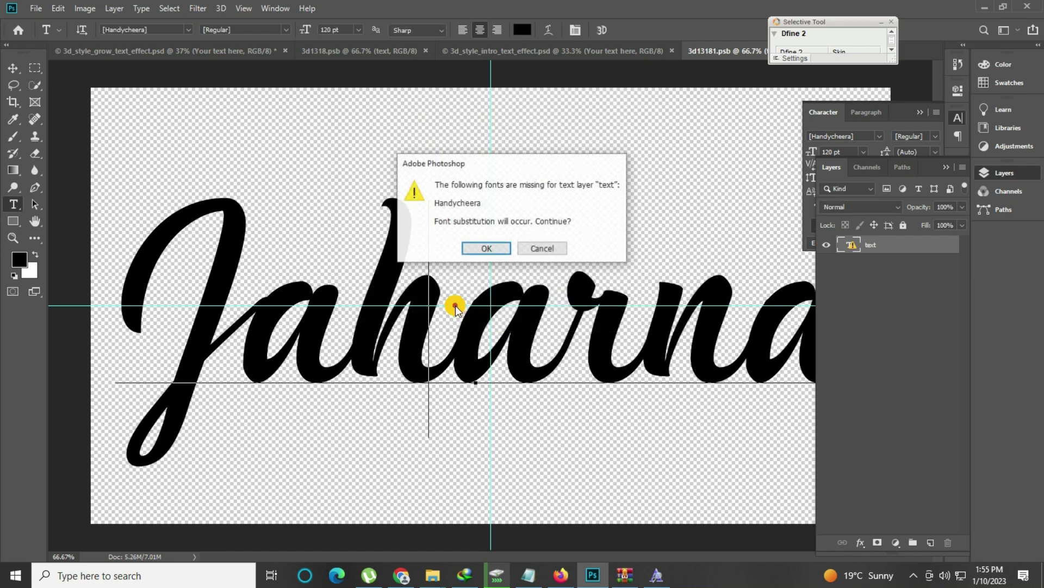
{"action": "left_click", "coordinate": [544, 249]}
{"action": "left_click", "coordinate": [115, 29]}
{"action": "right_click", "coordinate": [117, 28]}
{"action": "left_click", "coordinate": [149, 69]}
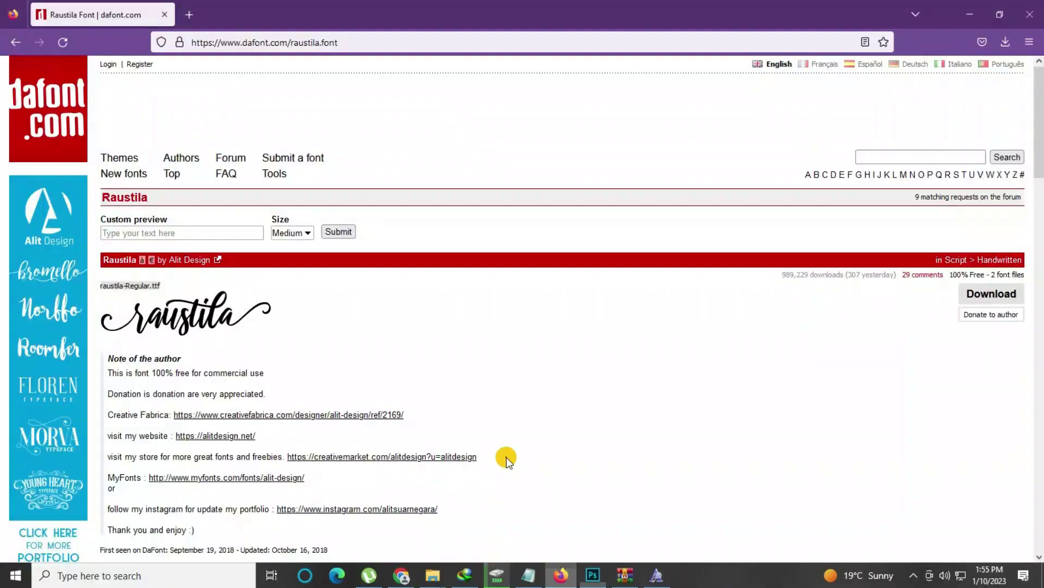
{"action": "left_click", "coordinate": [561, 575]}
{"action": "left_click", "coordinate": [887, 159]}
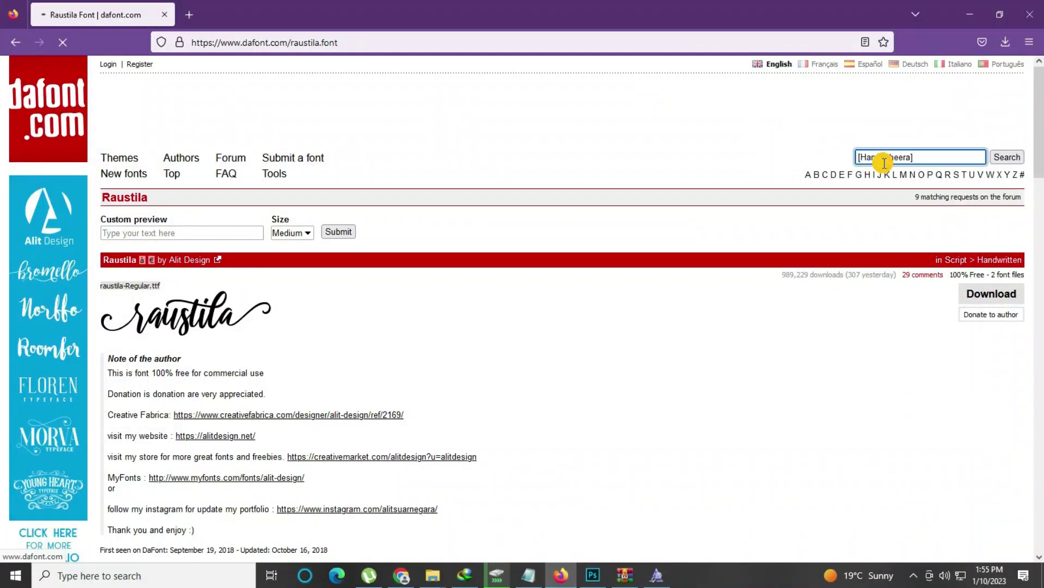
Step: Download handycheera.zip from dafont, install the Handycheera font, and return to the Jaharna text
{"action": "left_click", "coordinate": [1001, 405]}
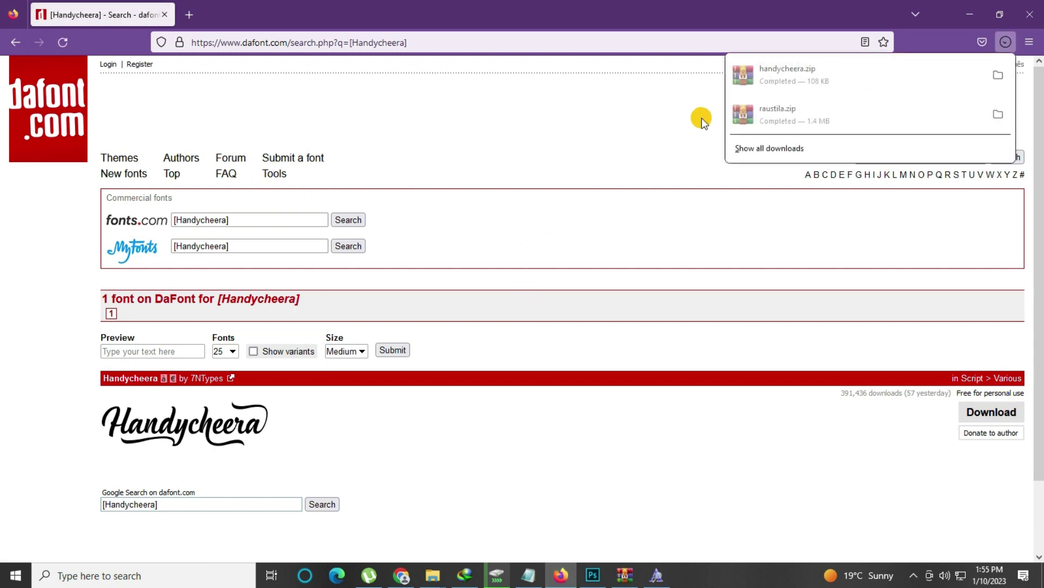
{"action": "left_click", "coordinate": [774, 87]}
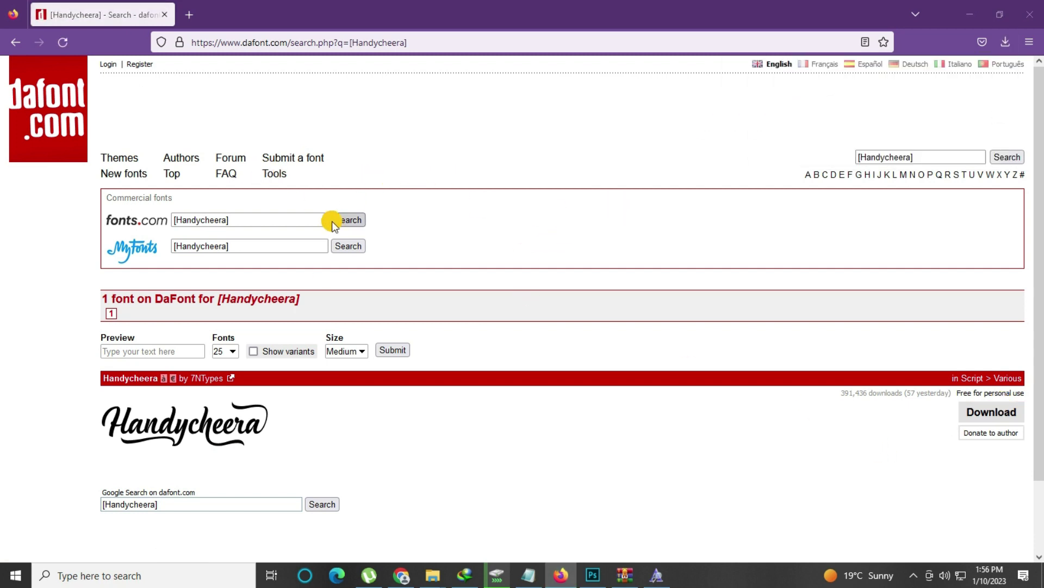
{"action": "double_click", "coordinate": [272, 232]}
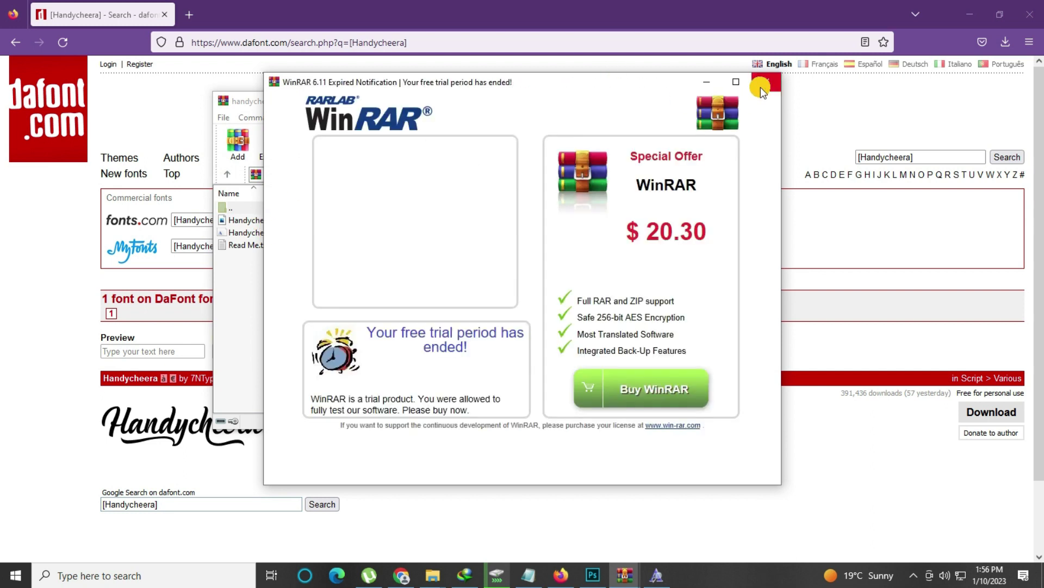
{"action": "left_click", "coordinate": [765, 82]}
{"action": "double_click", "coordinate": [264, 231]}
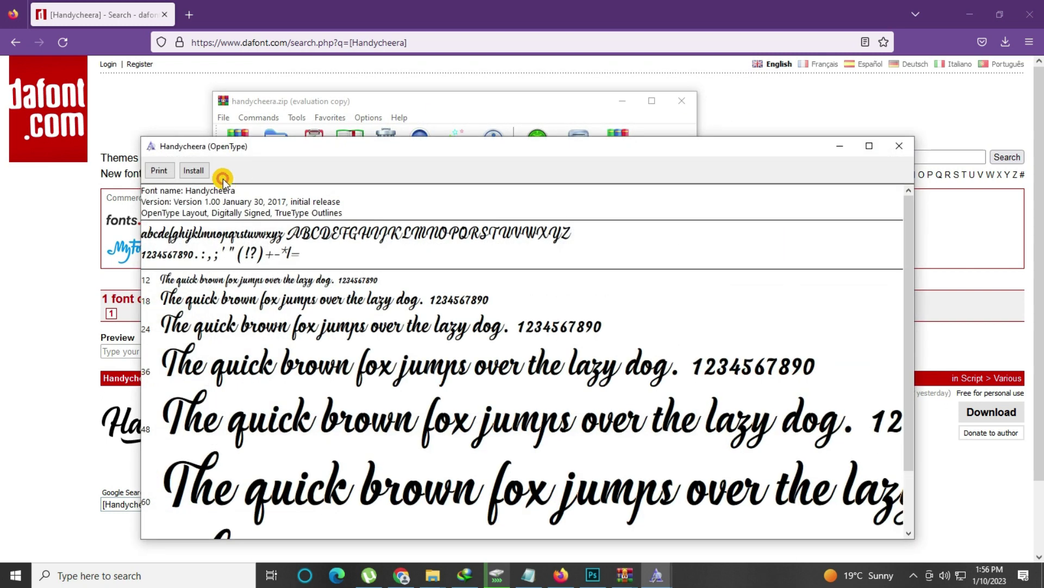
{"action": "left_click", "coordinate": [194, 171]}
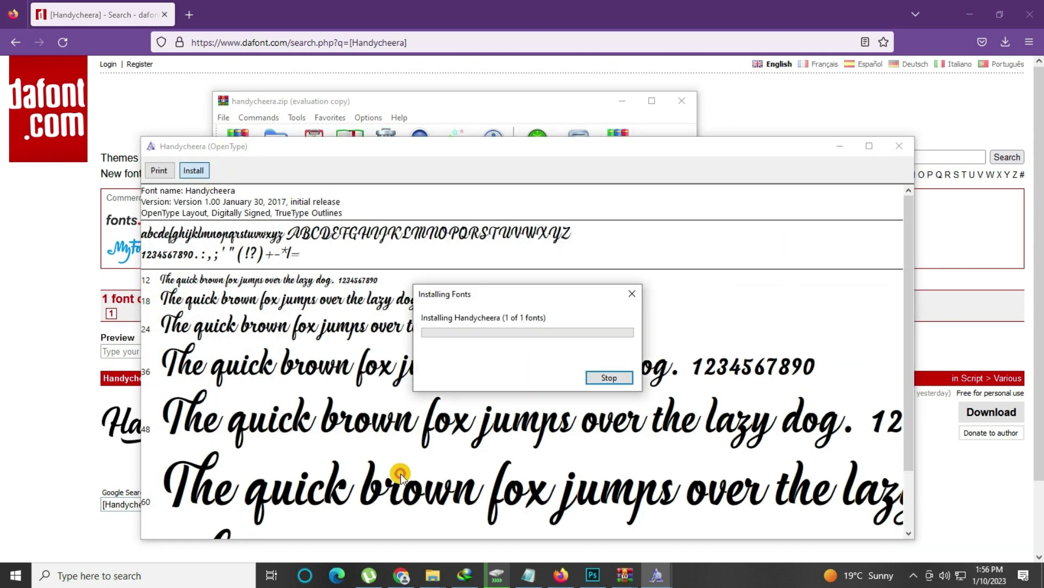
{"action": "left_click", "coordinate": [597, 569]}
{"action": "left_click", "coordinate": [478, 344]}
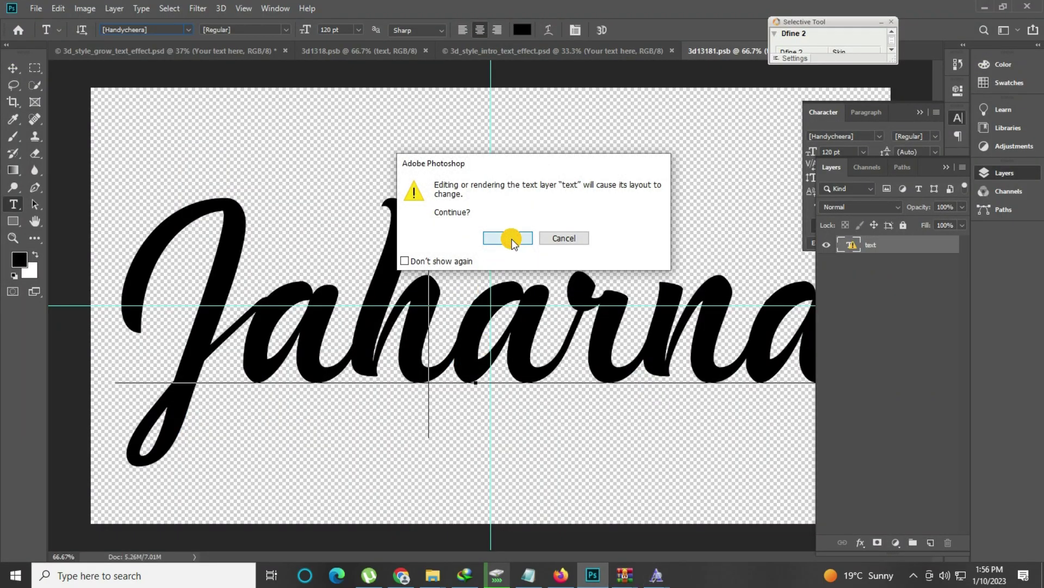
Step: Replace Jaharna with Aqeel and save the smart object to update the mockup
{"action": "left_click", "coordinate": [520, 238]}
{"action": "key", "text": "ctrl+a"}
{"action": "type", "text": "Aqeel"}
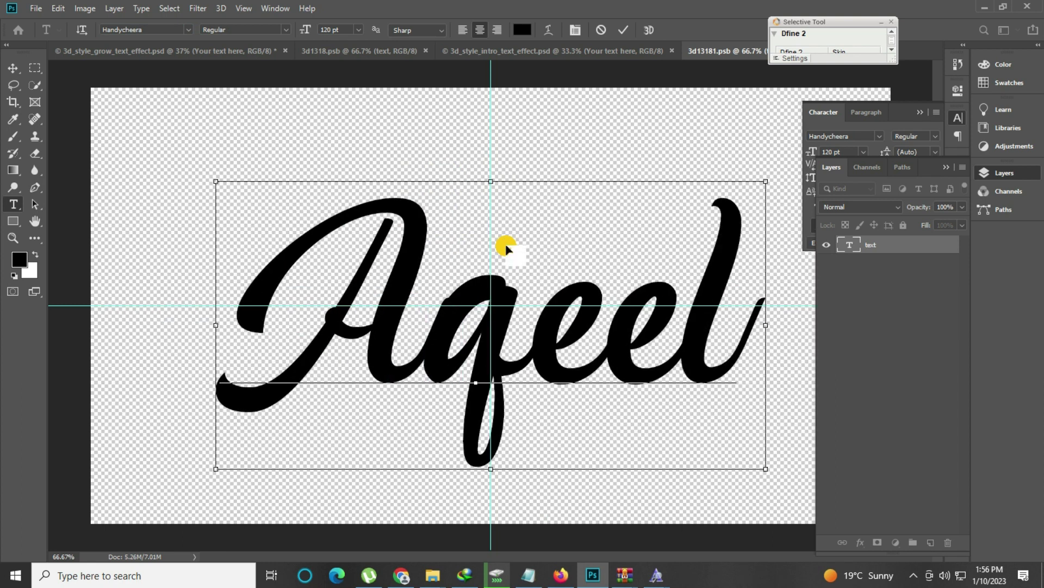
{"action": "key", "text": "ctrl+Return"}
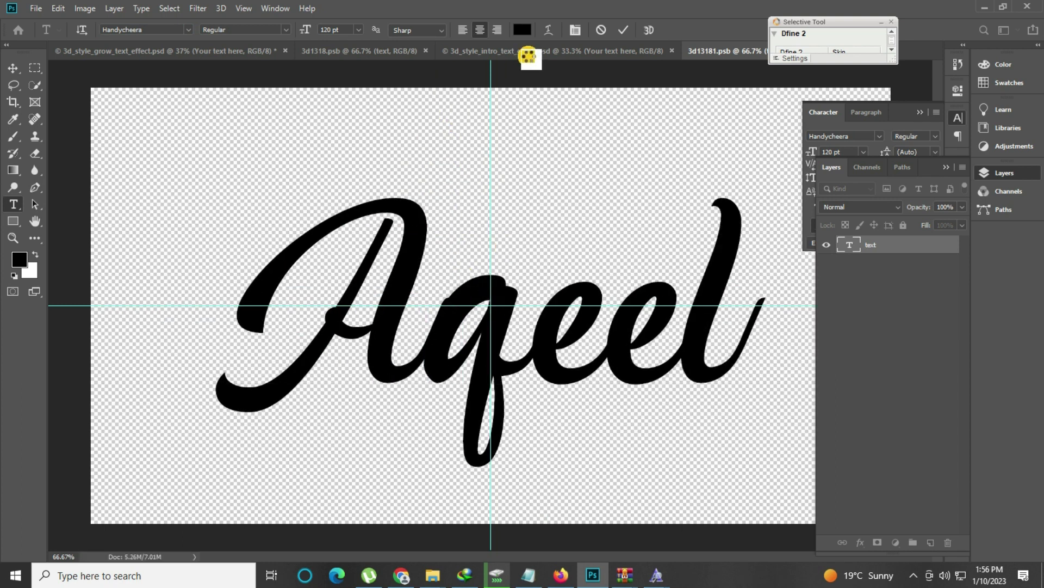
{"action": "key", "text": "ctrl+s"}
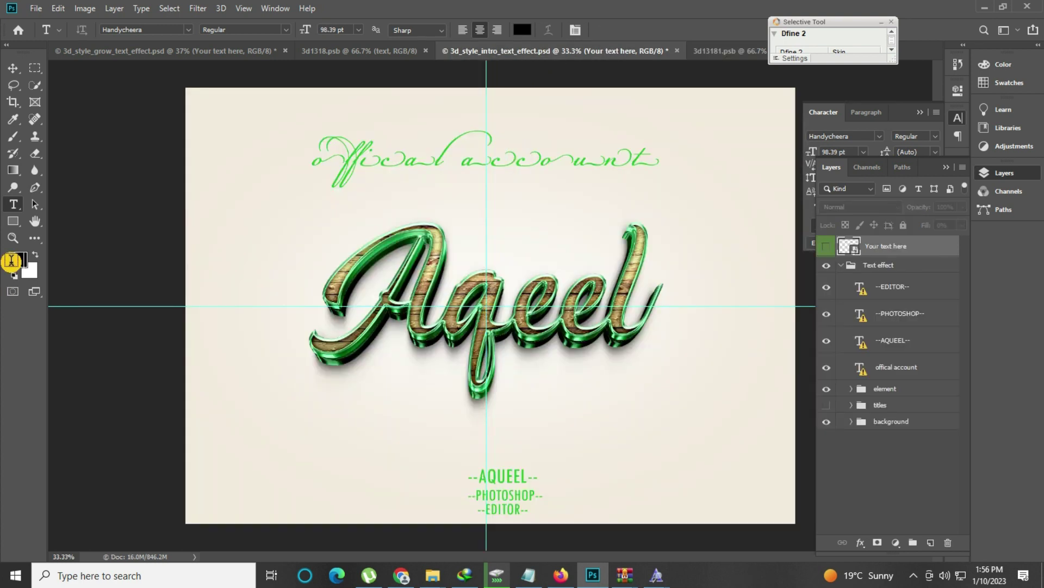
Step: Zoom in to inspect the Aqeel lettering, fit the mockup on screen, and minimize Photoshop
{"action": "left_click", "coordinate": [13, 238]}
{"action": "left_click", "coordinate": [568, 302]}
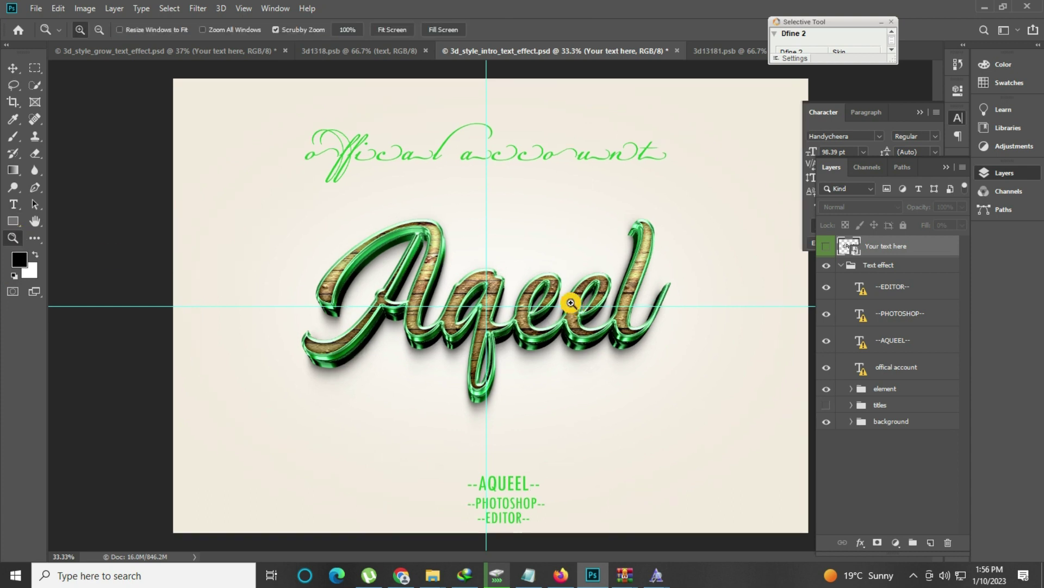
{"action": "left_click", "coordinate": [310, 222]}
{"action": "right_click", "coordinate": [338, 234]}
{"action": "left_click", "coordinate": [351, 239]}
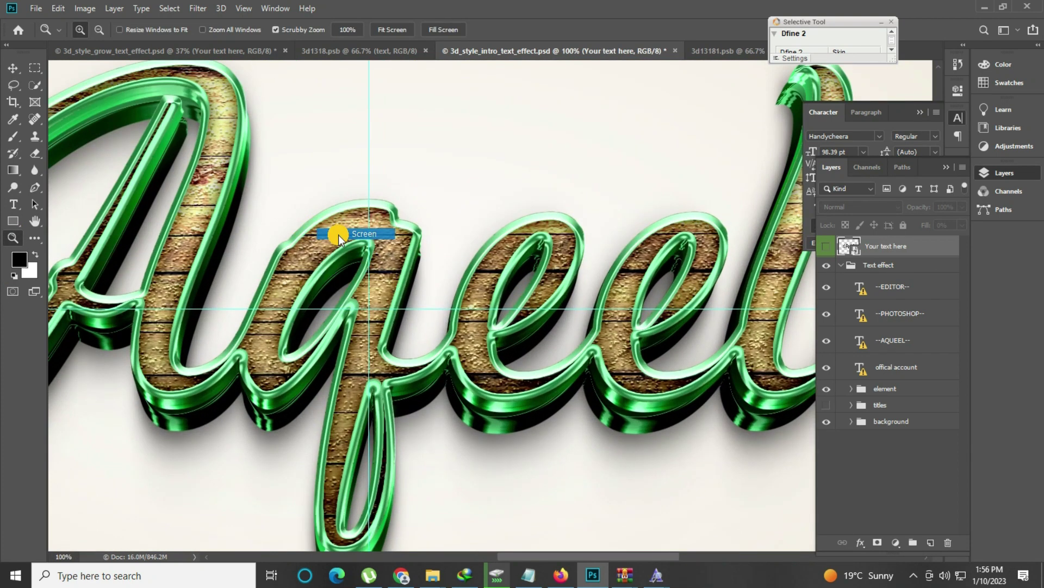
{"action": "left_click", "coordinate": [985, 5]}
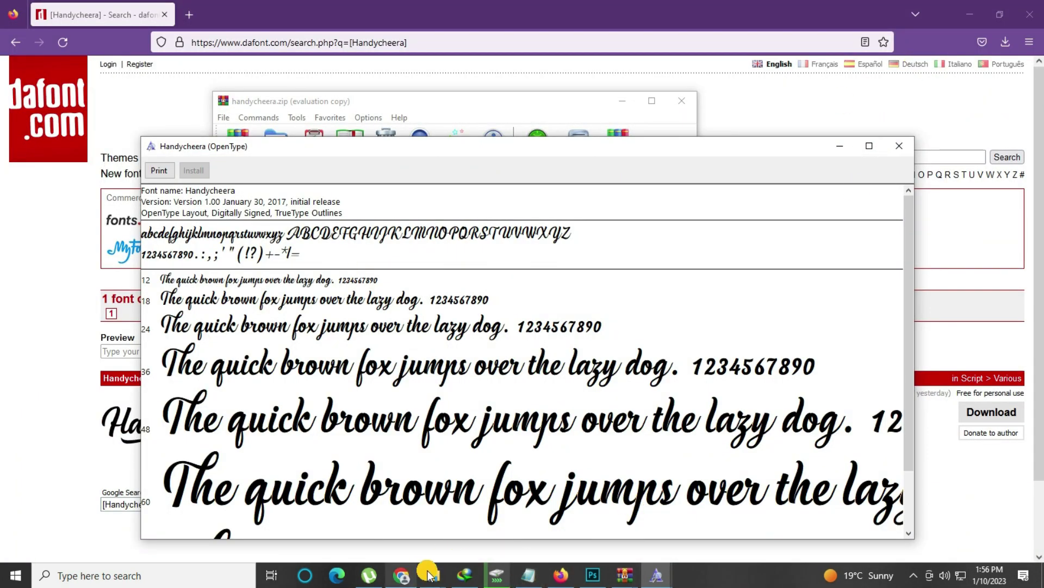
Step: Open 3d_style_love_text_effect.psd from the offical folder in File Explorer
{"action": "mouse_move", "coordinate": [433, 575]}
{"action": "left_click", "coordinate": [936, 520]}
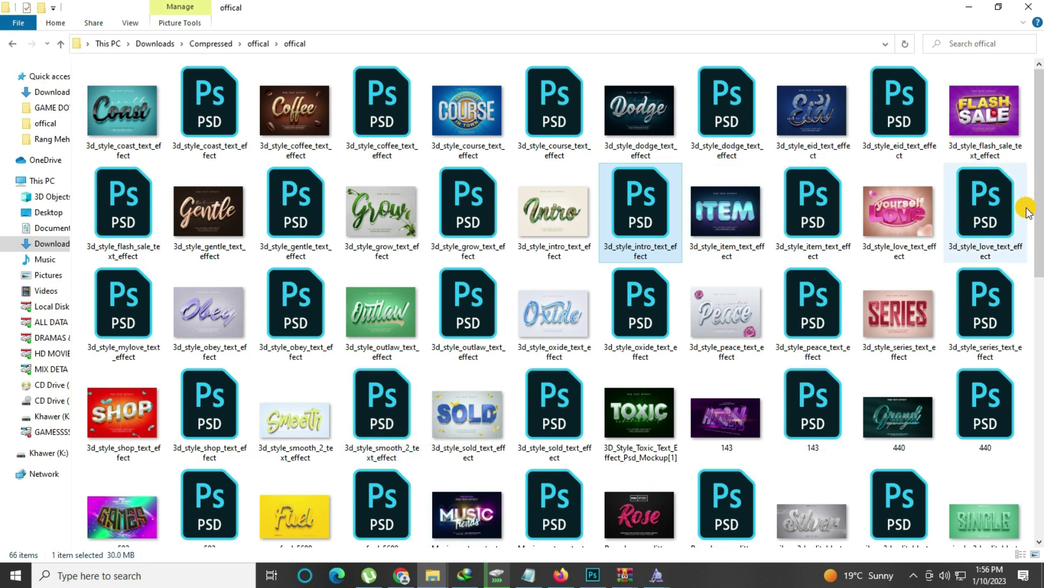
{"action": "left_click", "coordinate": [1008, 213]}
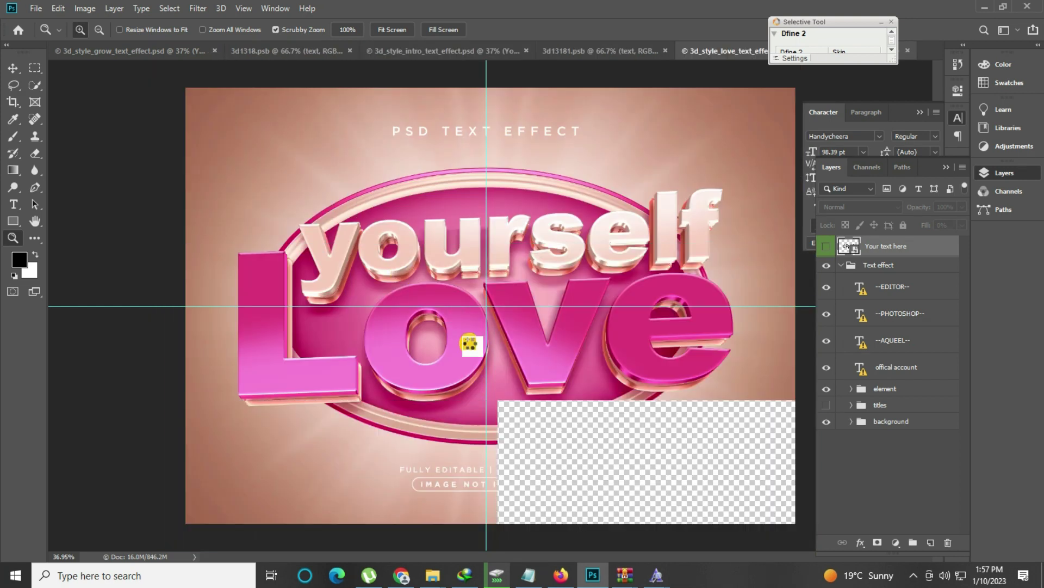
Step: Open the 'Your text here' smart object and change the upper word yourself to Ayesha
{"action": "double_click", "coordinate": [855, 253]}
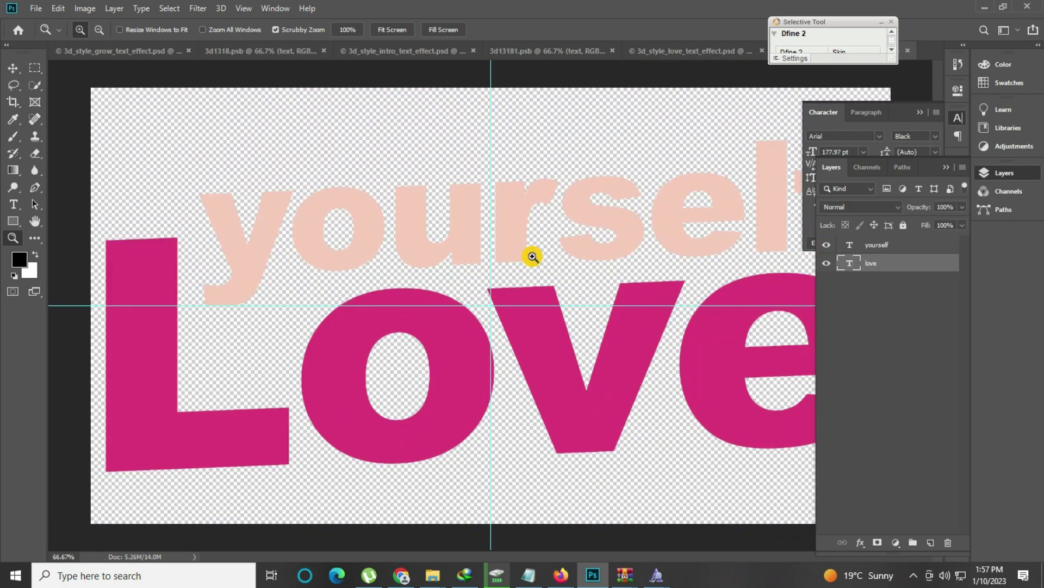
{"action": "left_click", "coordinate": [988, 172]}
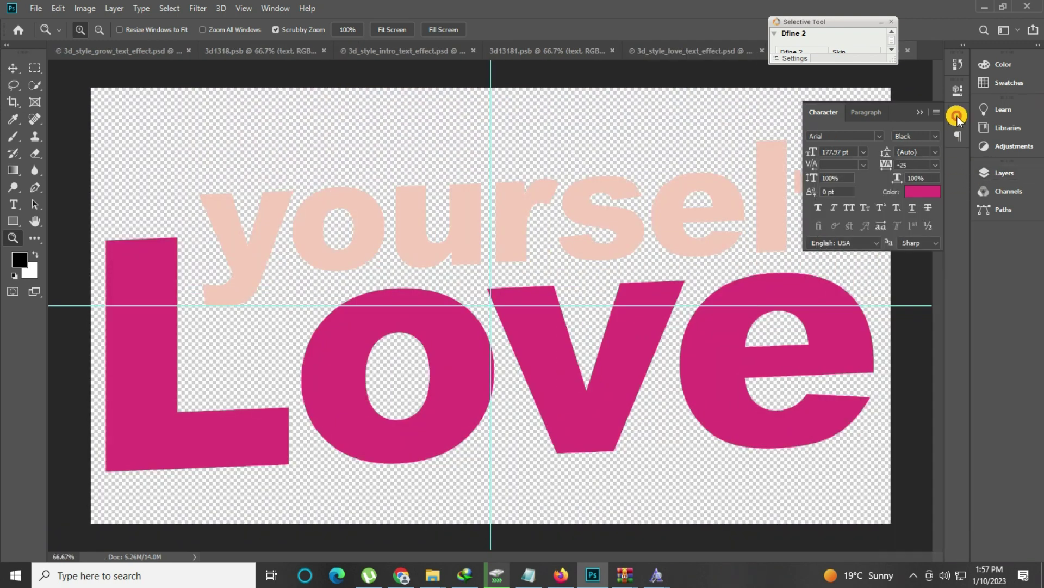
{"action": "left_click", "coordinate": [957, 115]}
{"action": "left_click", "coordinate": [13, 204]}
{"action": "left_click", "coordinate": [436, 222]}
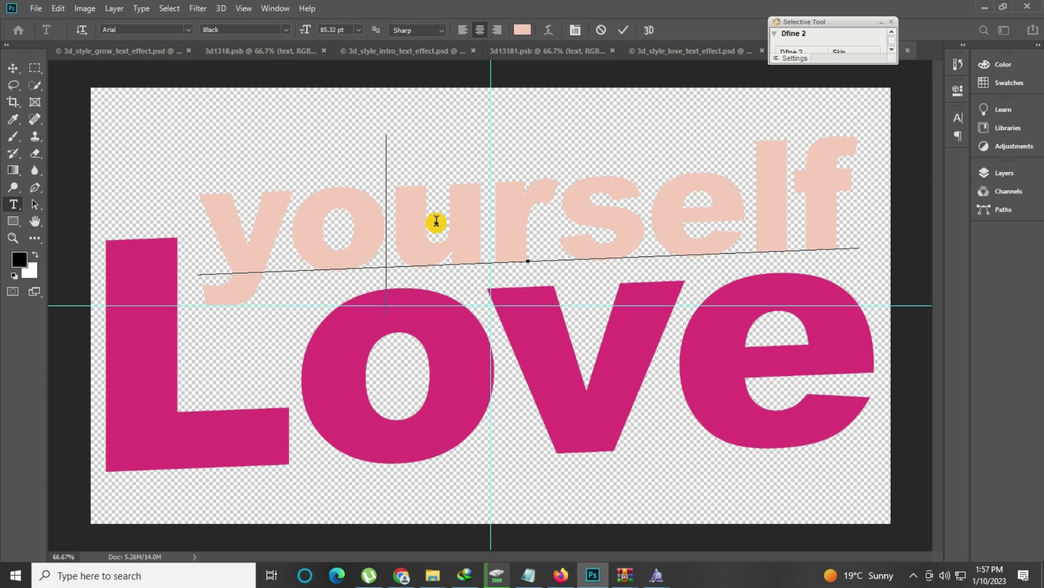
{"action": "key", "text": "ctrl+a"}
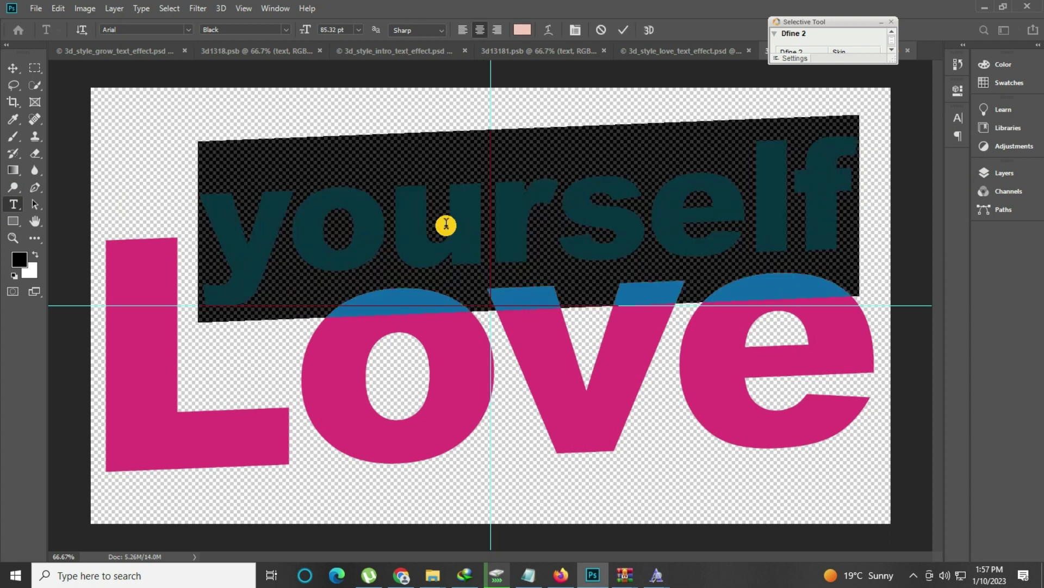
{"action": "type", "text": "Ayesha"}
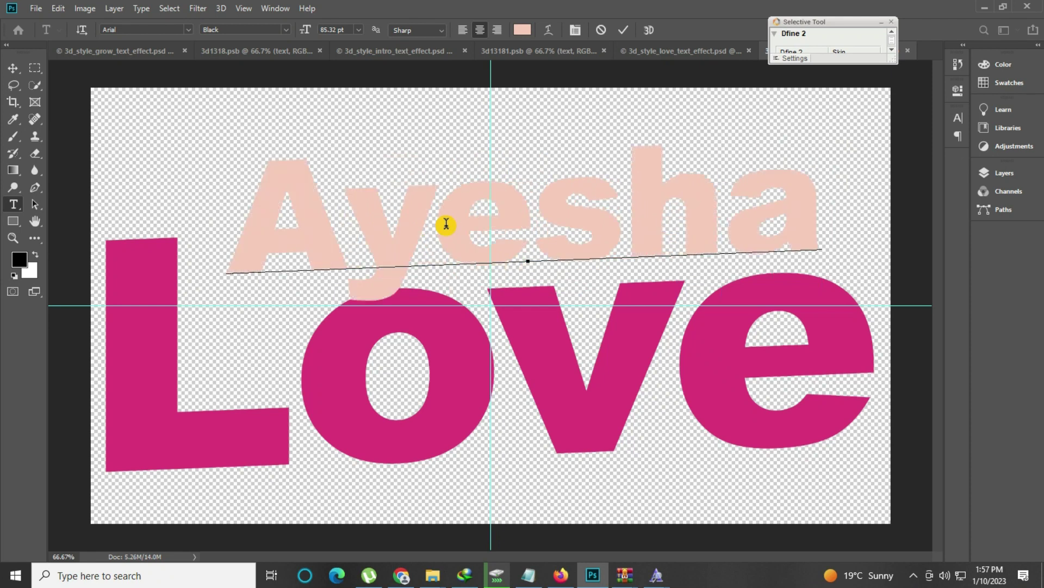
{"action": "left_click", "coordinate": [623, 30]}
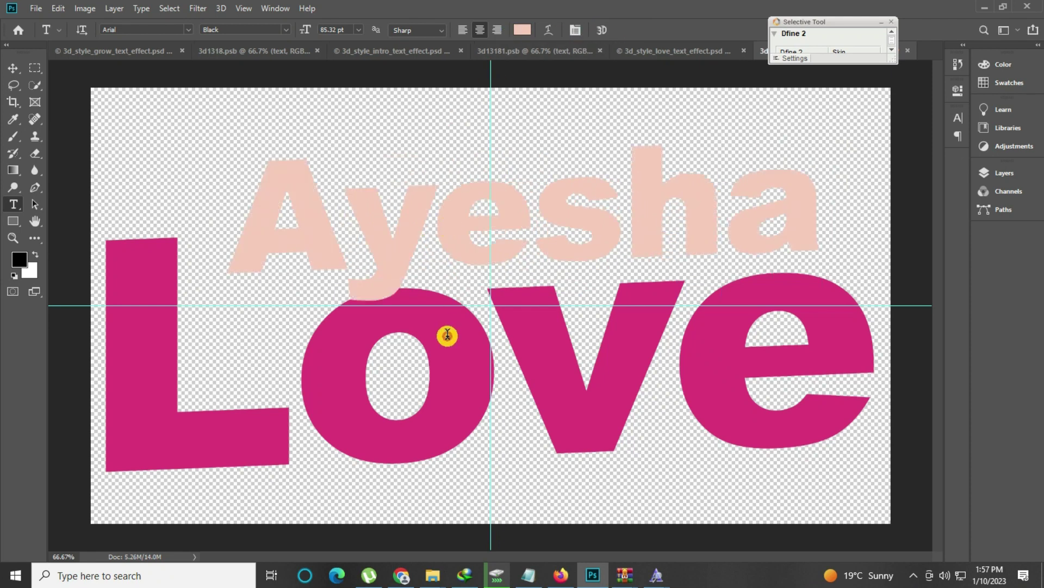
Step: Replace the lower Love word with DEVIL and reduce its font size to fit
{"action": "left_click", "coordinate": [491, 377]}
{"action": "key", "text": "ctrl+a"}
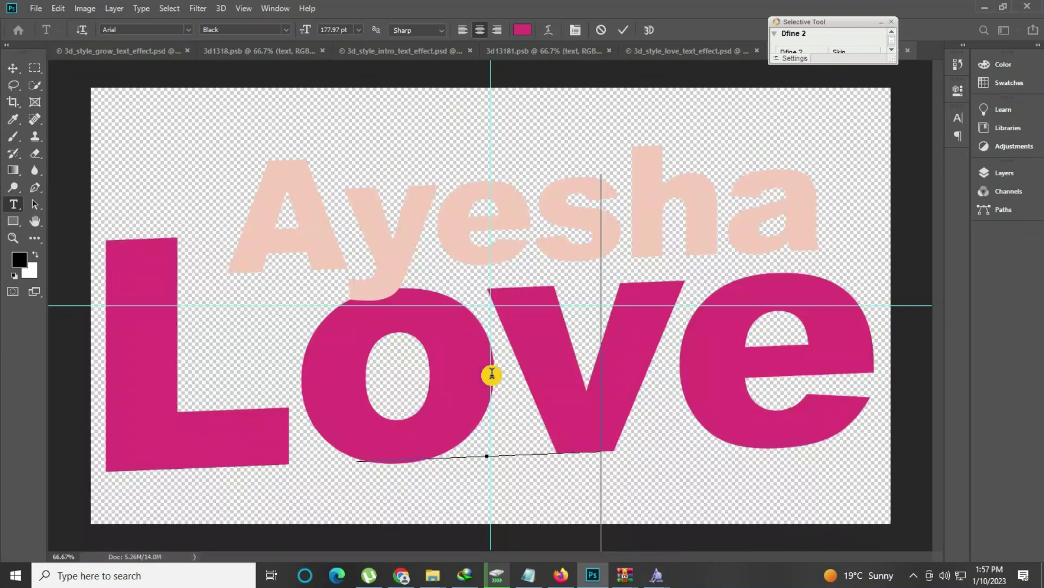
{"action": "type", "text": "DEVI"}
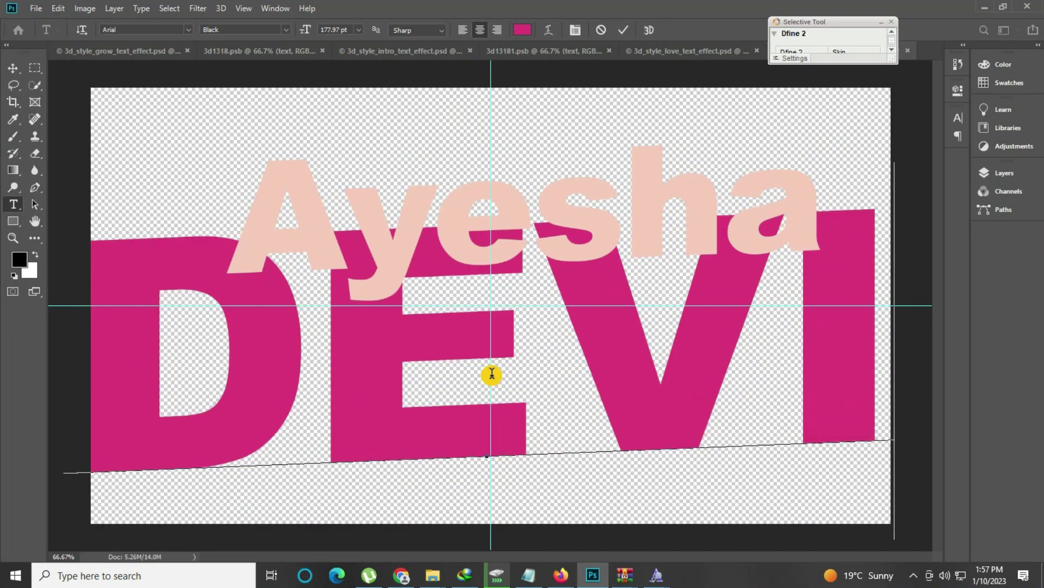
{"action": "key", "text": "ctrl+a"}
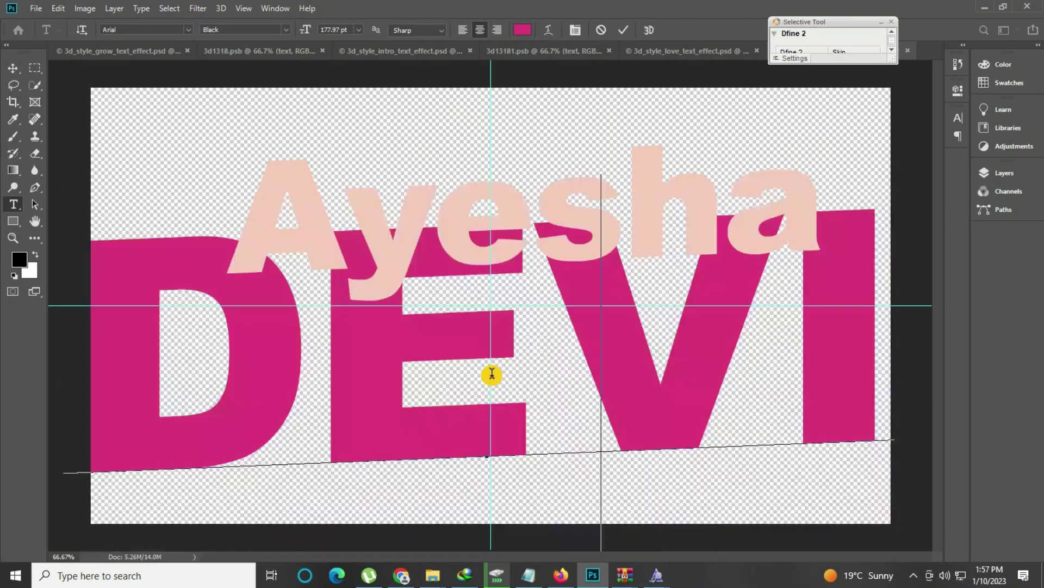
{"action": "type", "text": "Devi"}
{"action": "left_click", "coordinate": [491, 375]}
{"action": "key", "text": "ctrl+a"}
{"action": "type", "text": "DEV"}
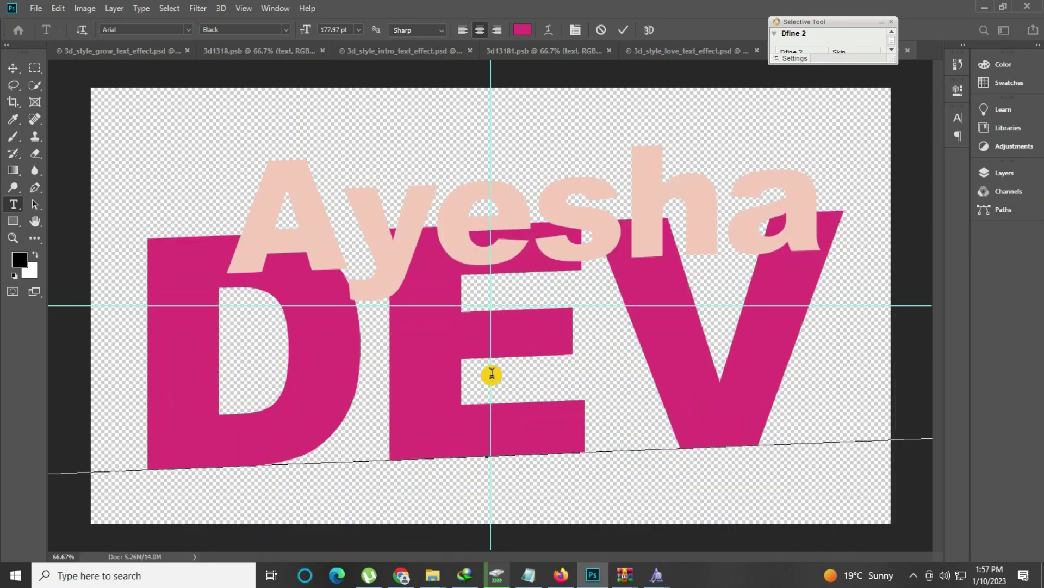
{"action": "key", "text": "ctrl+a"}
{"action": "left_click_drag", "start_coordinate": [306, 30], "coordinate": [266, 51]}
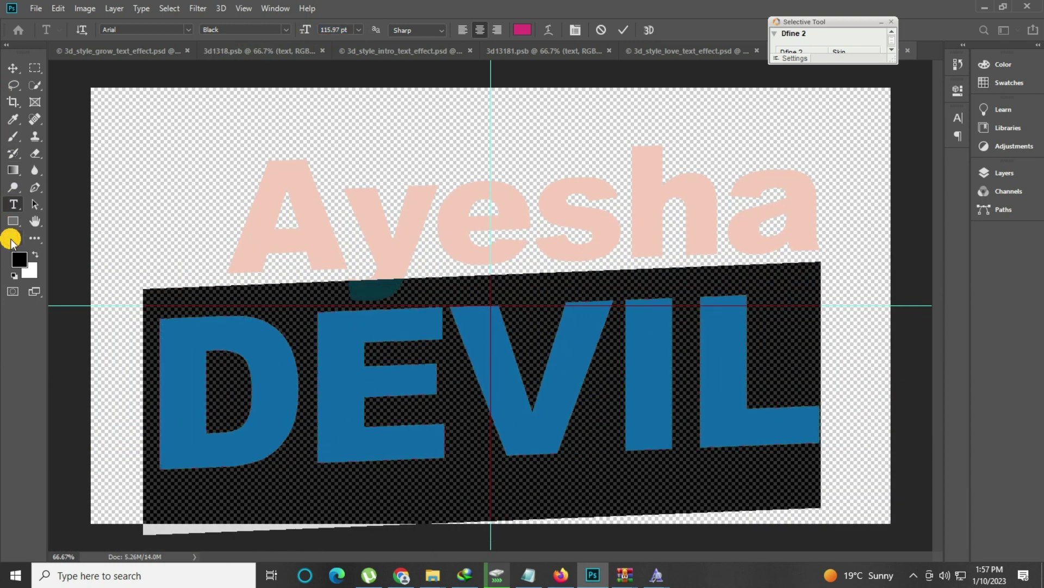
{"action": "left_click", "coordinate": [13, 238]}
{"action": "double_click", "coordinate": [372, 298]}
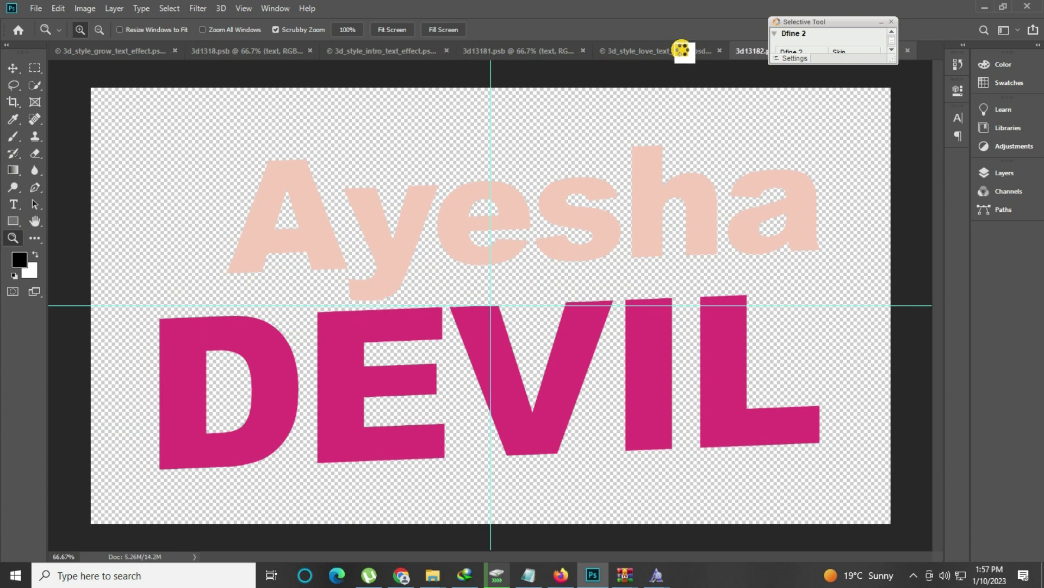
Step: Save and close the smart object, then inspect the Ayesha DEVIL lettering and fit to screen
{"action": "key", "text": "ctrl+w"}
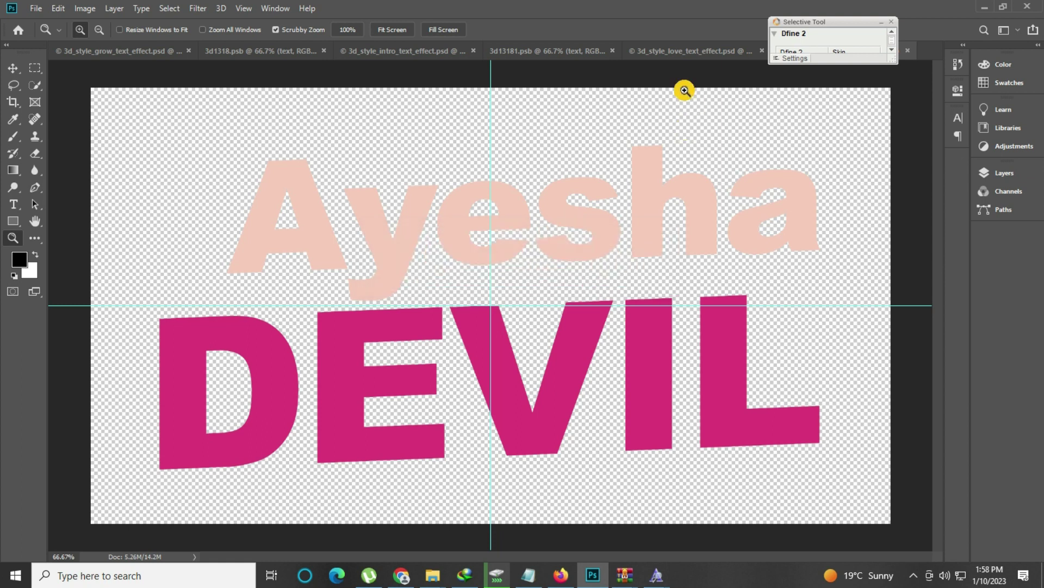
{"action": "left_click", "coordinate": [673, 51]}
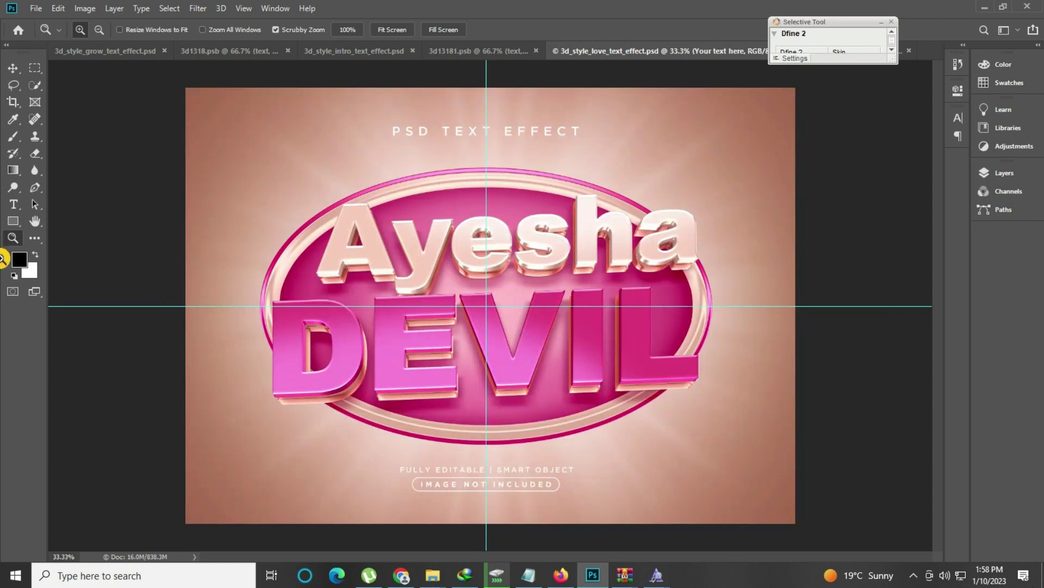
{"action": "left_click", "coordinate": [488, 303]}
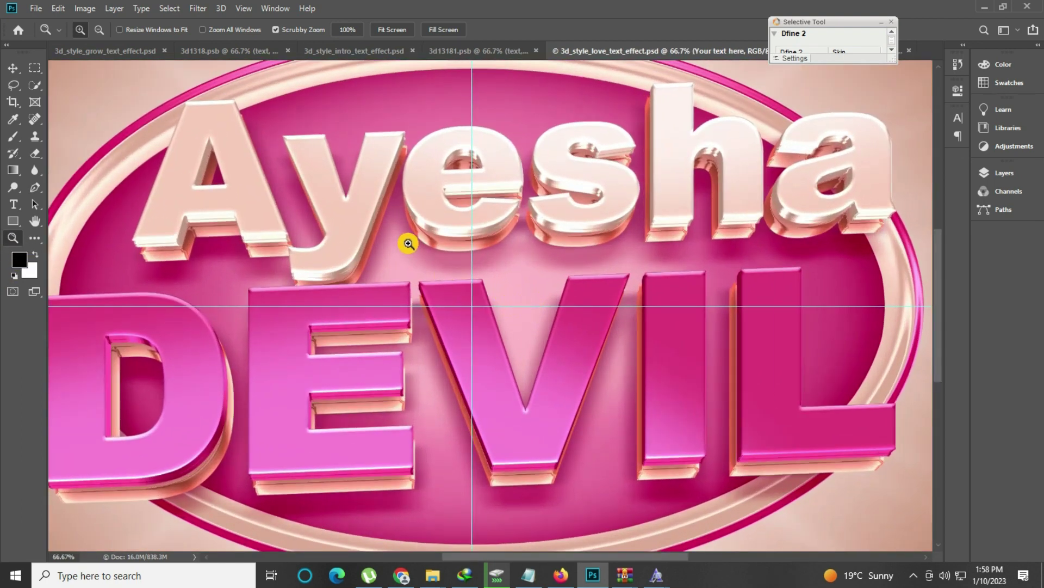
{"action": "left_click", "coordinate": [544, 169]}
{"action": "right_click", "coordinate": [544, 168]}
{"action": "left_click", "coordinate": [566, 173]}
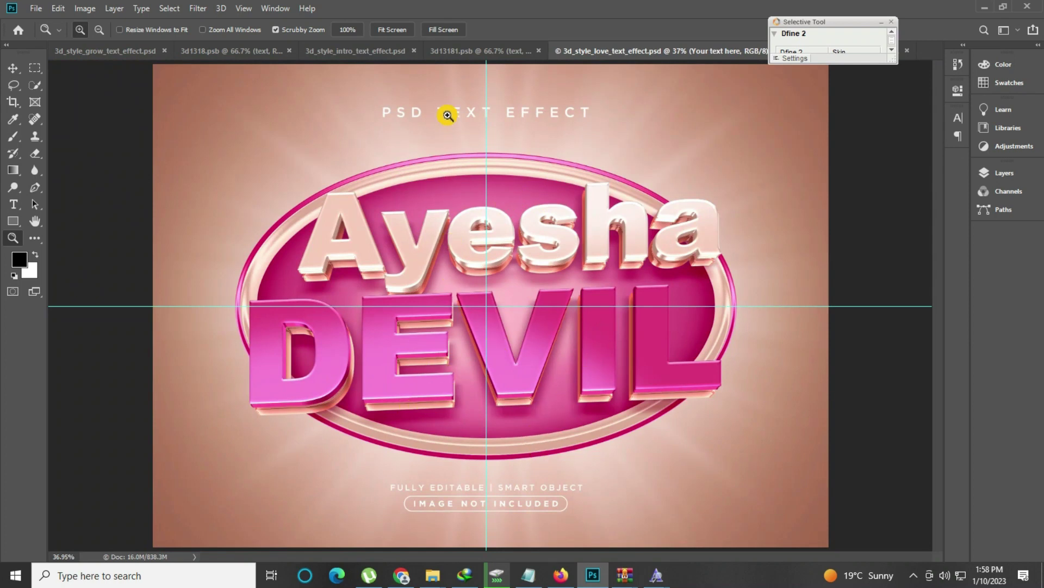
Step: Minimize Photoshop and open 3d_style_obey_text_effect.psd from the offical folder
{"action": "left_click", "coordinate": [985, 8]}
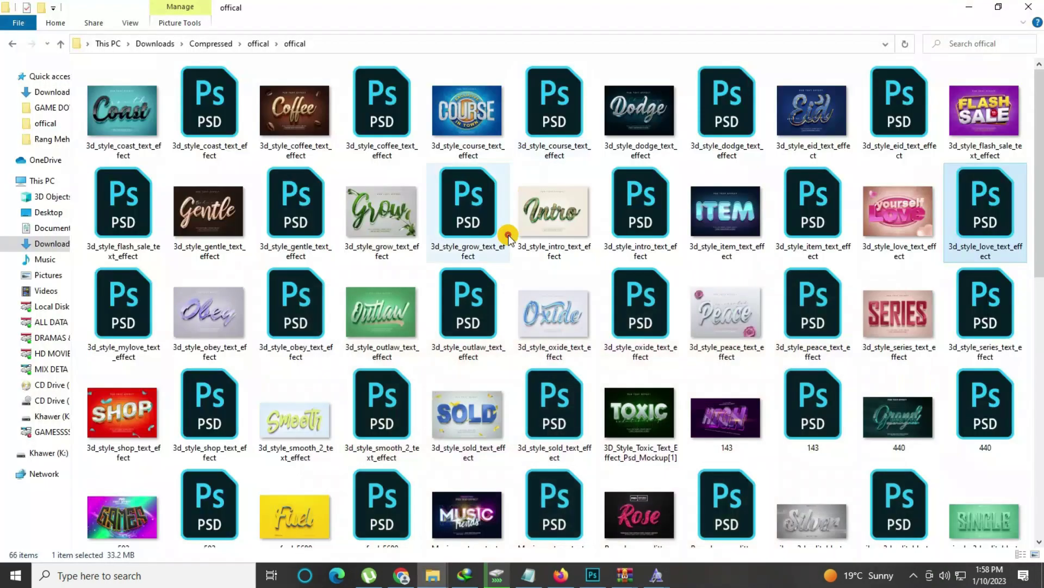
{"action": "left_click", "coordinate": [544, 268]}
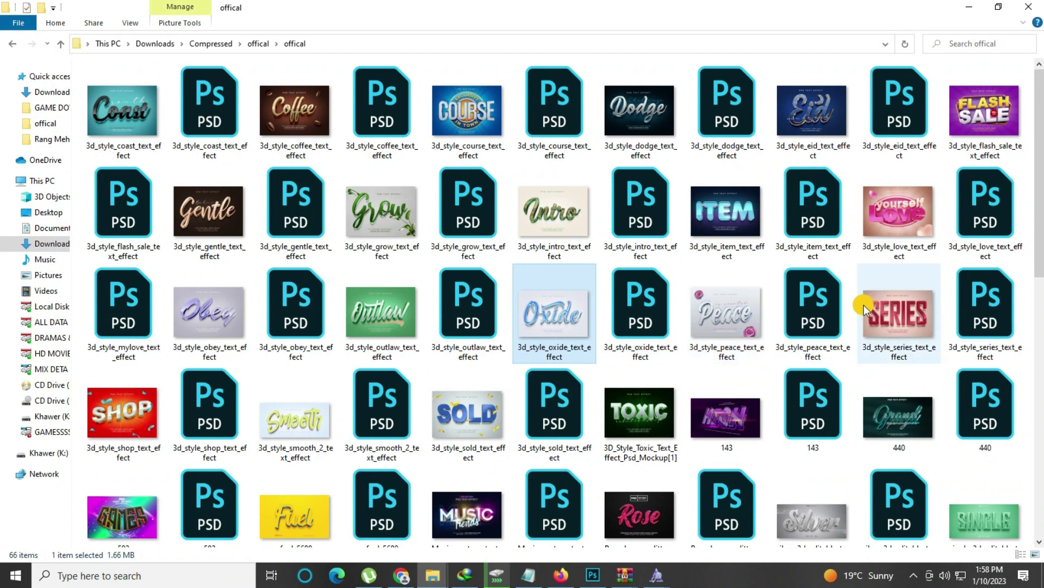
{"action": "left_click", "coordinate": [296, 325]}
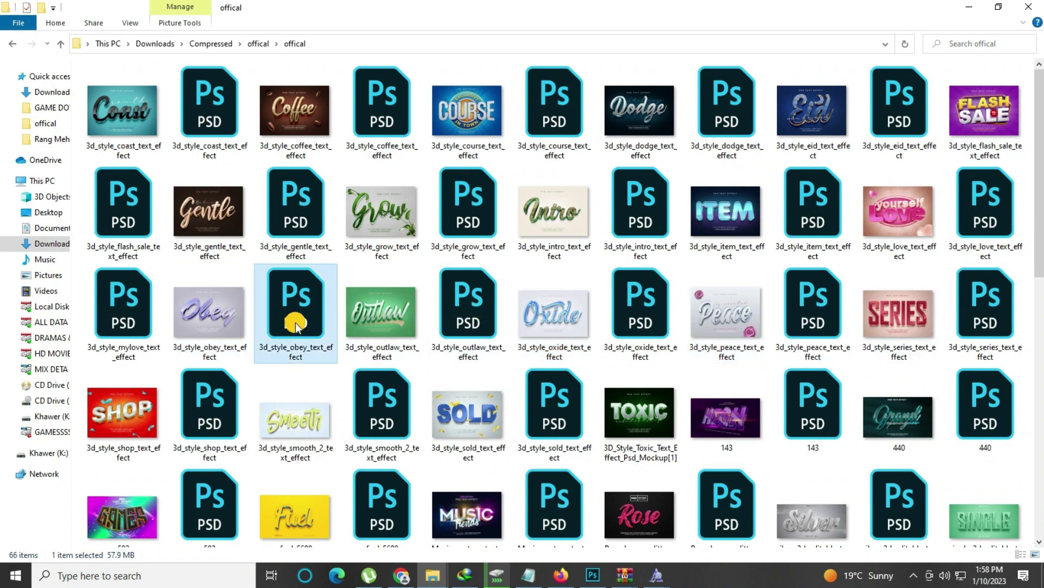
{"action": "double_click", "coordinate": [296, 325]}
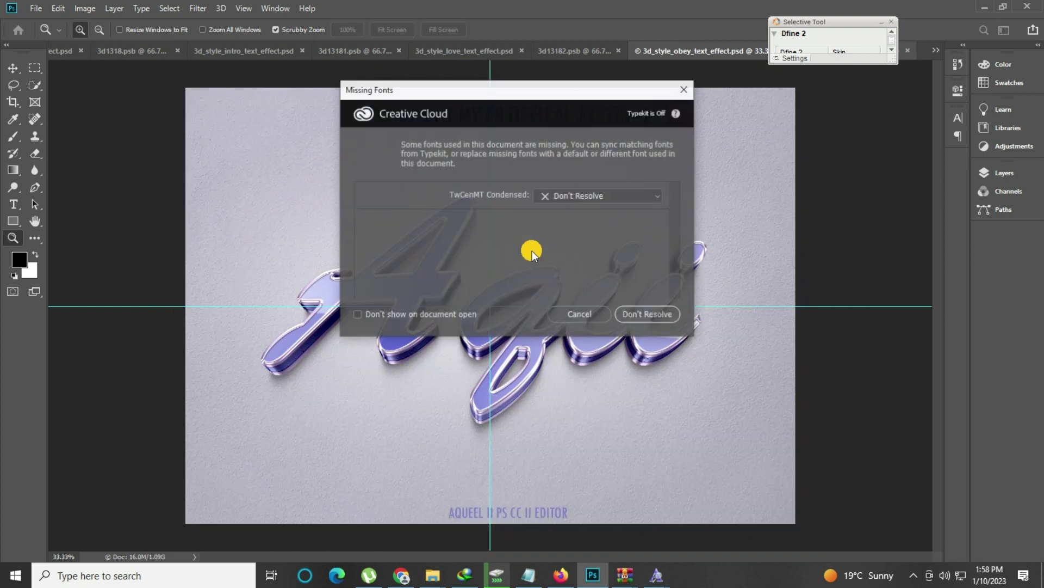
Step: Open the Agii text's smart object and copy its missing font name BrushScriptStd
{"action": "left_click", "coordinate": [579, 315]}
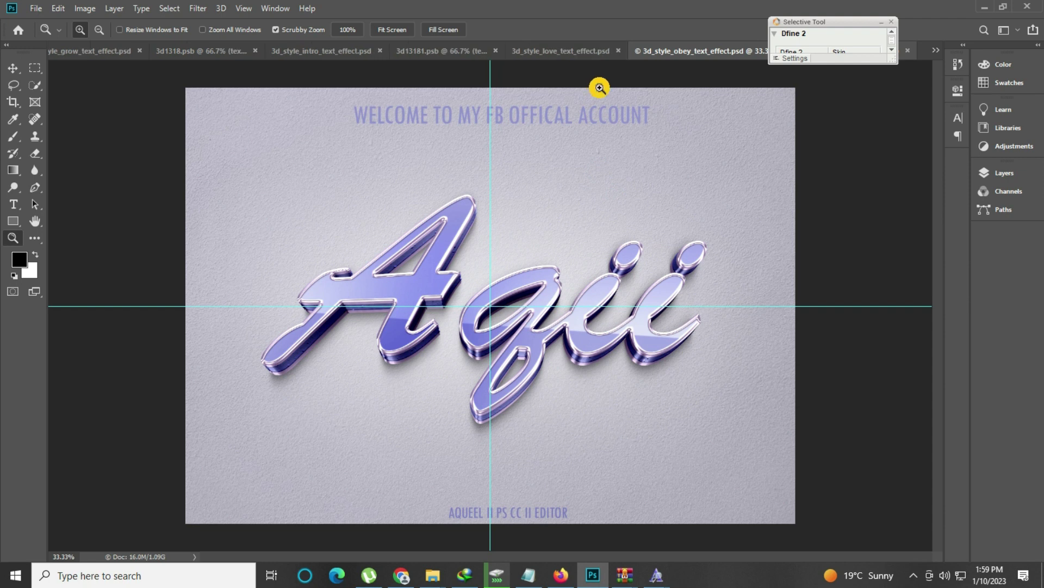
{"action": "left_click", "coordinate": [1004, 172]}
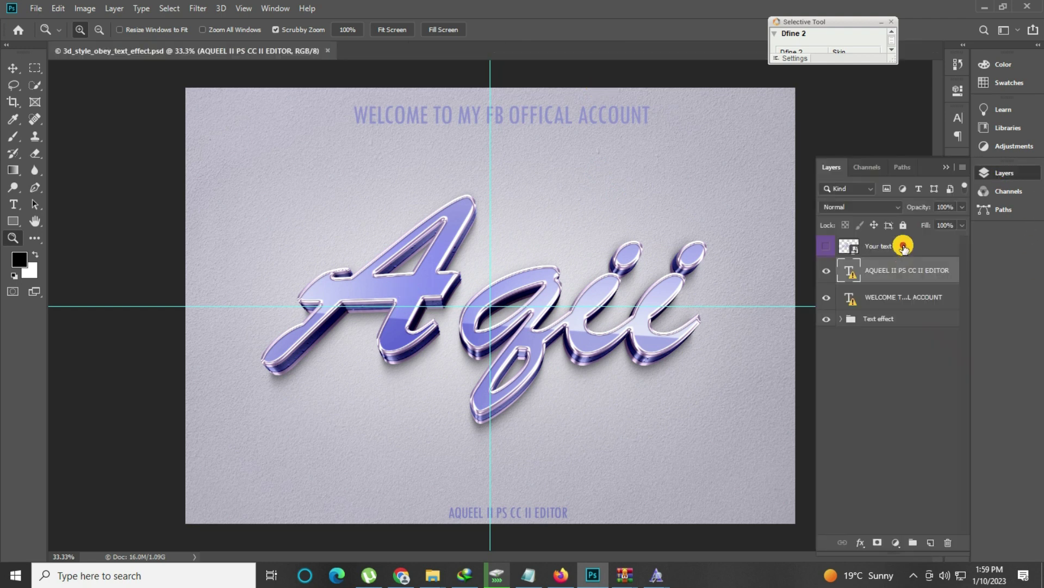
{"action": "double_click", "coordinate": [854, 249]}
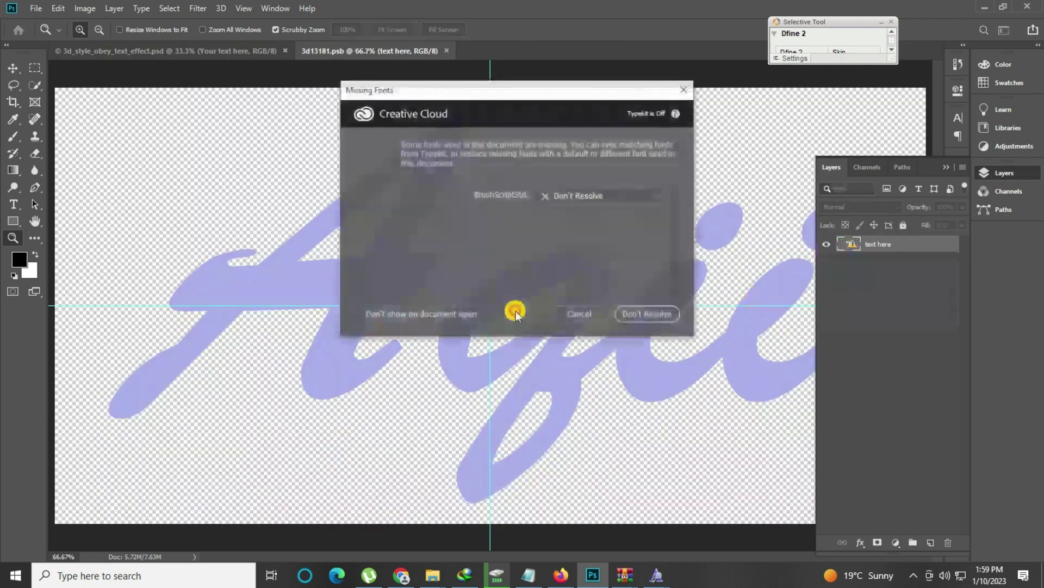
{"action": "left_click", "coordinate": [565, 319]}
{"action": "left_click", "coordinate": [13, 204]}
{"action": "left_click", "coordinate": [424, 308]}
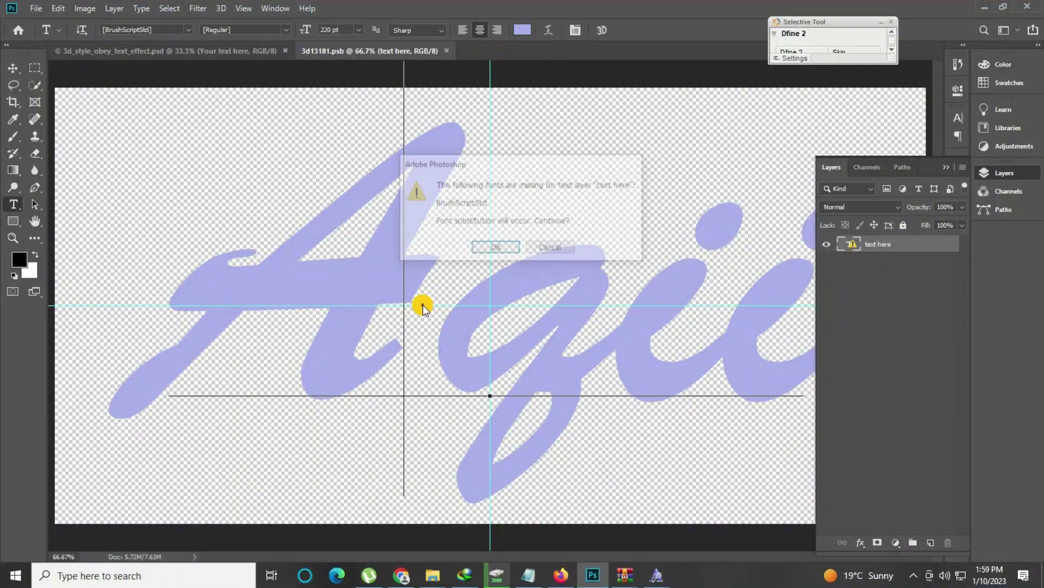
{"action": "left_click", "coordinate": [550, 248]}
{"action": "right_click", "coordinate": [118, 29]}
{"action": "left_click", "coordinate": [145, 74]}
Step: Search dafont for BrushScriptStd, then go back to the Google results page
{"action": "left_click", "coordinate": [561, 575]}
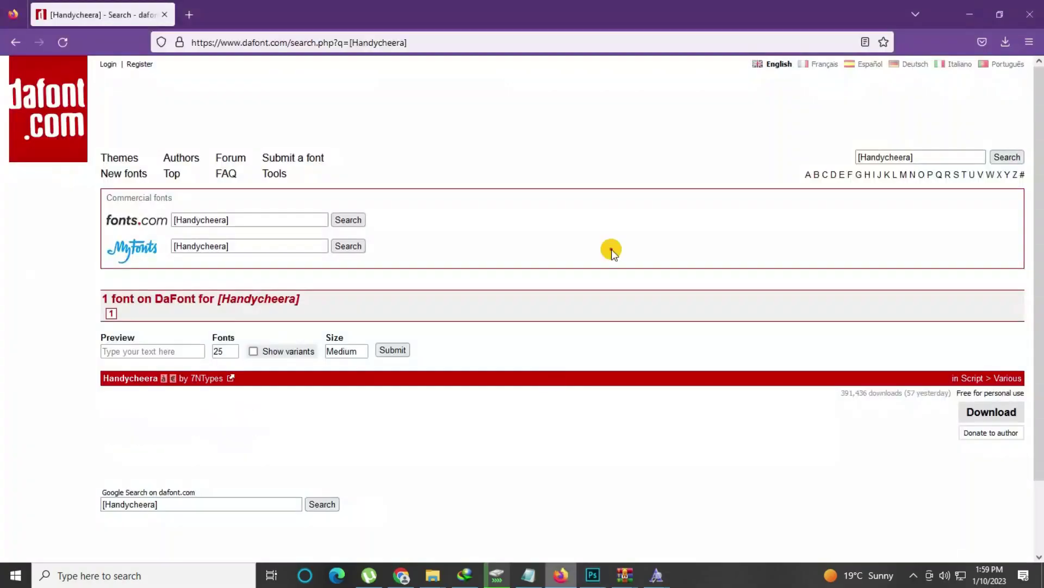
{"action": "left_click", "coordinate": [919, 155]}
{"action": "double_click", "coordinate": [936, 155]}
{"action": "key", "text": "ctrl+v"}
{"action": "key", "text": "Return"}
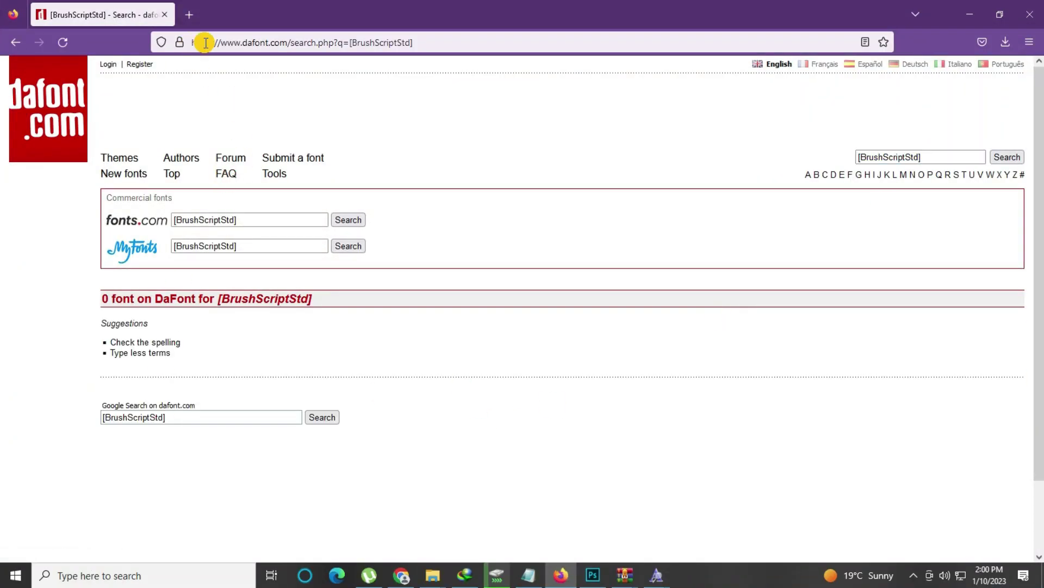
{"action": "left_click", "coordinate": [11, 46]}
{"action": "left_click", "coordinate": [11, 45]}
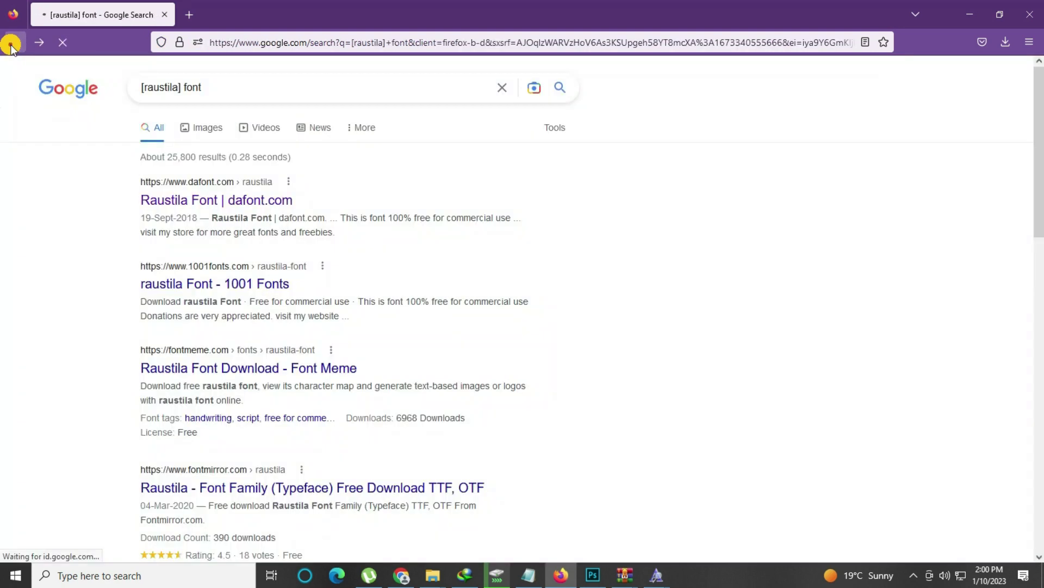
Step: Search Google for BrushScriptStd and open FontZone's BrushScriptStd download page
{"action": "left_click_drag", "start_coordinate": [181, 87], "coordinate": [120, 98]}
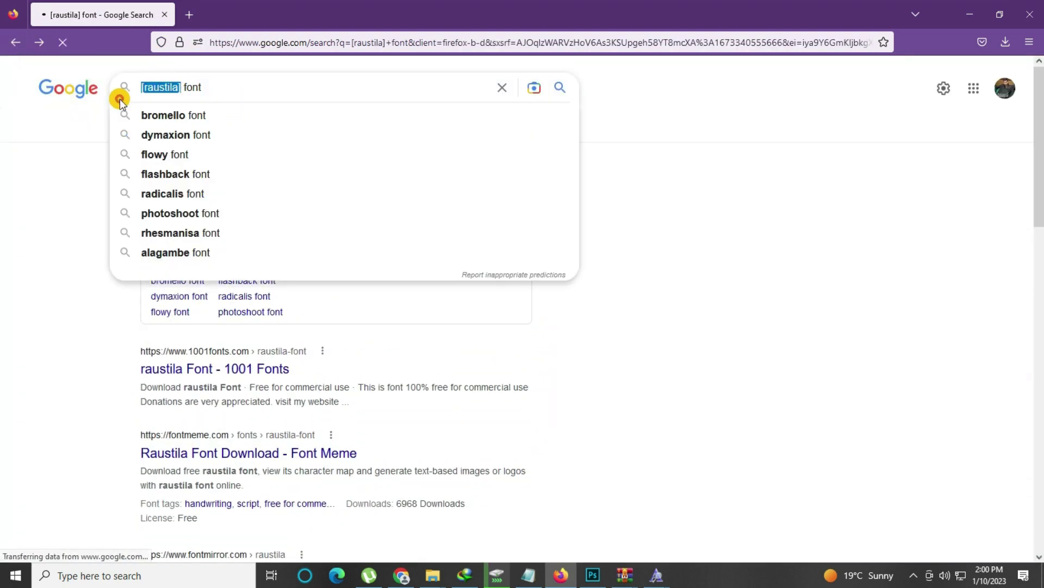
{"action": "key", "text": "ctrl+v"}
{"action": "key", "text": "Return"}
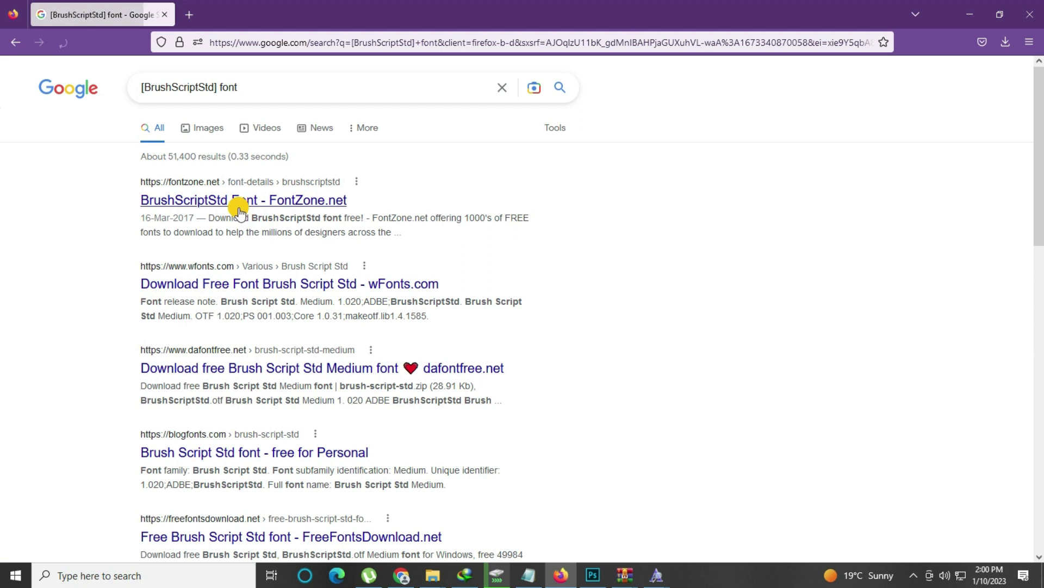
{"action": "left_click", "coordinate": [239, 210]}
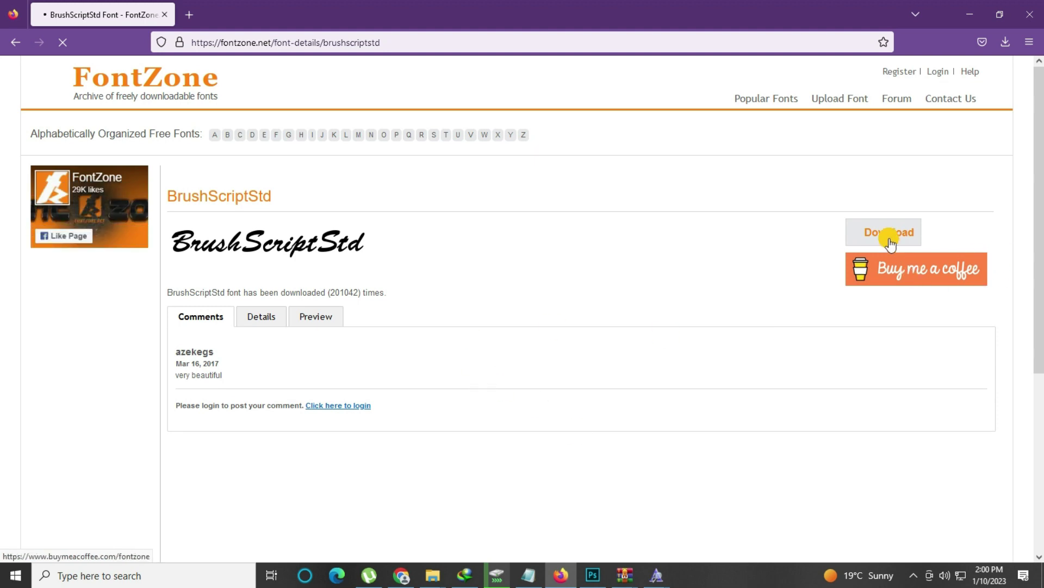
{"action": "left_click", "coordinate": [893, 419]}
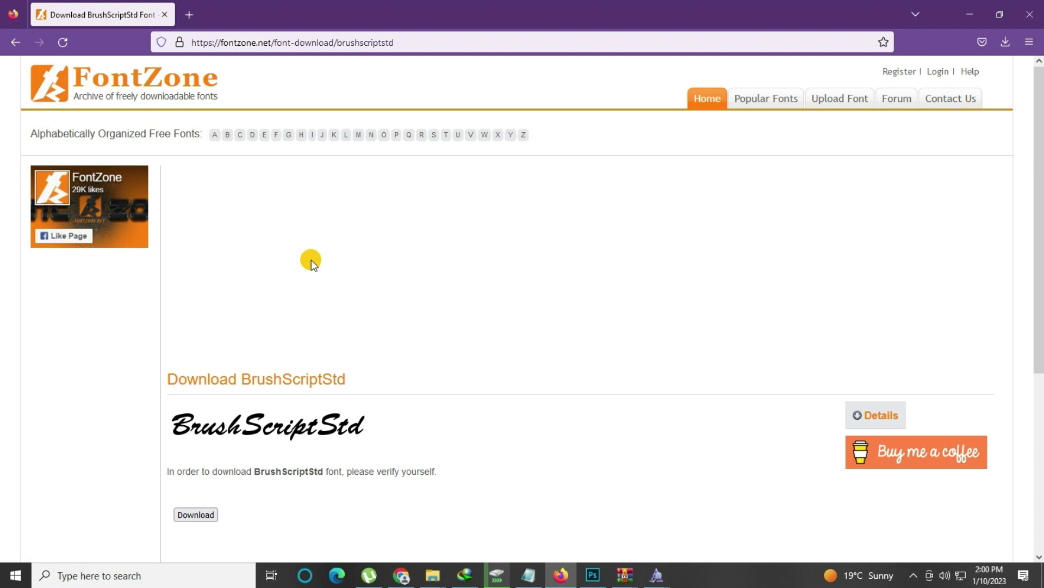
{"action": "scroll", "coordinate": [259, 367], "scroll_direction": "down", "scroll_amount": 3}
{"action": "scroll", "coordinate": [201, 360], "scroll_direction": "down", "scroll_amount": 2}
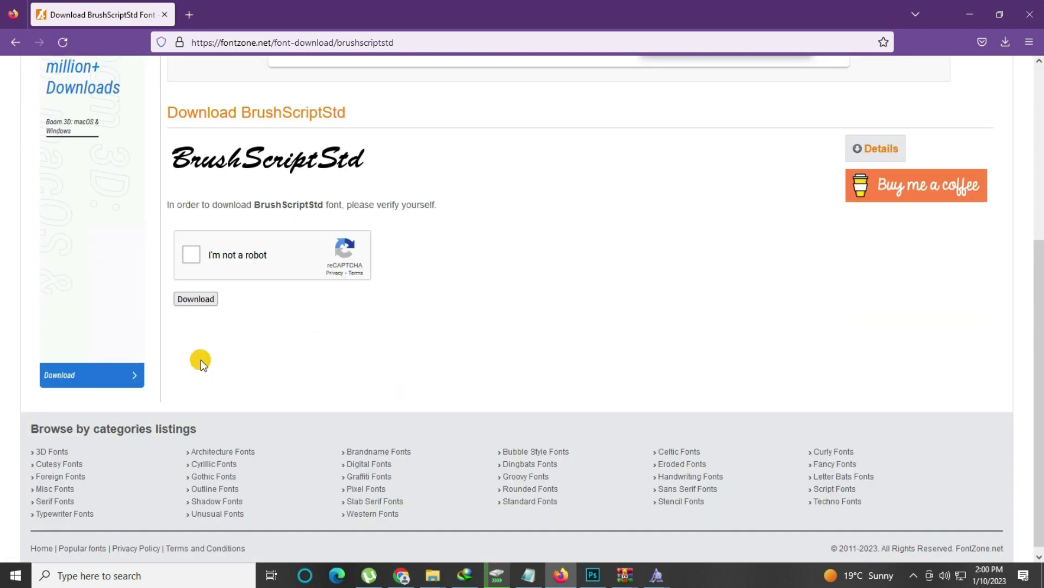
Step: Complete FontZone's traffic-light human verification check
{"action": "left_click", "coordinate": [191, 254]}
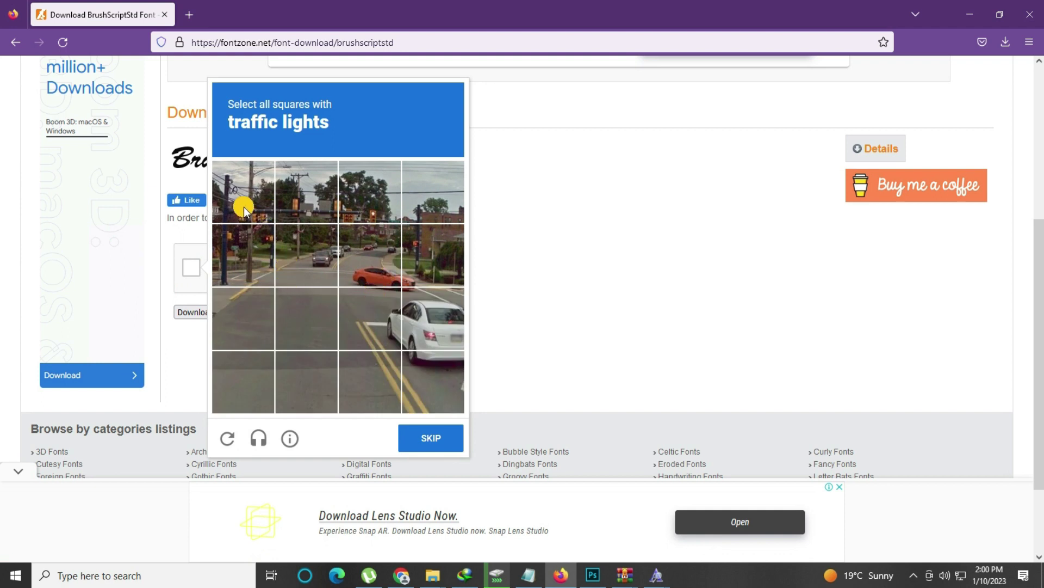
{"action": "left_click", "coordinate": [315, 205]}
{"action": "left_click", "coordinate": [374, 207]}
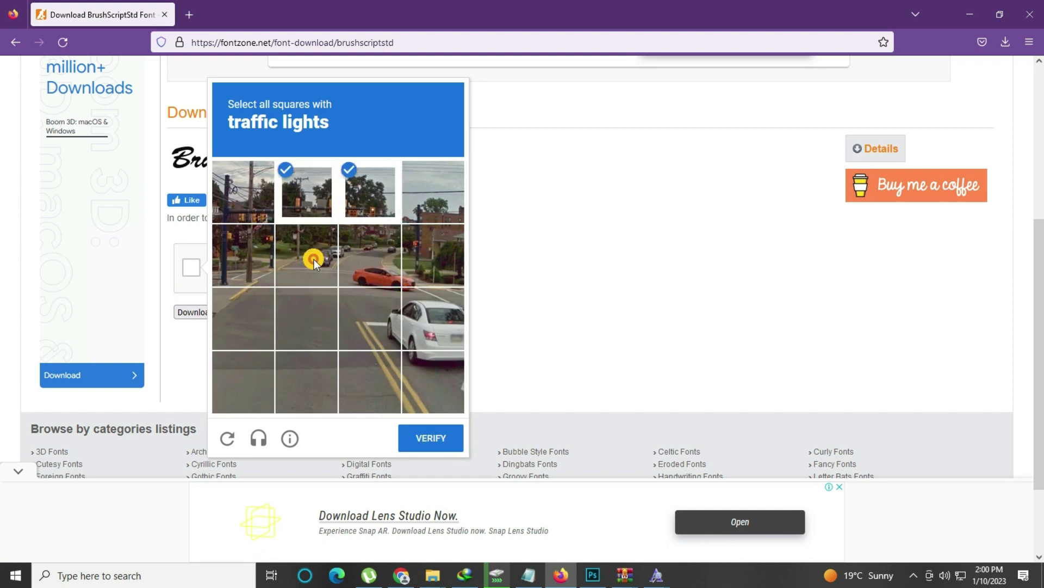
{"action": "left_click", "coordinate": [259, 249]}
{"action": "left_click", "coordinate": [424, 273]}
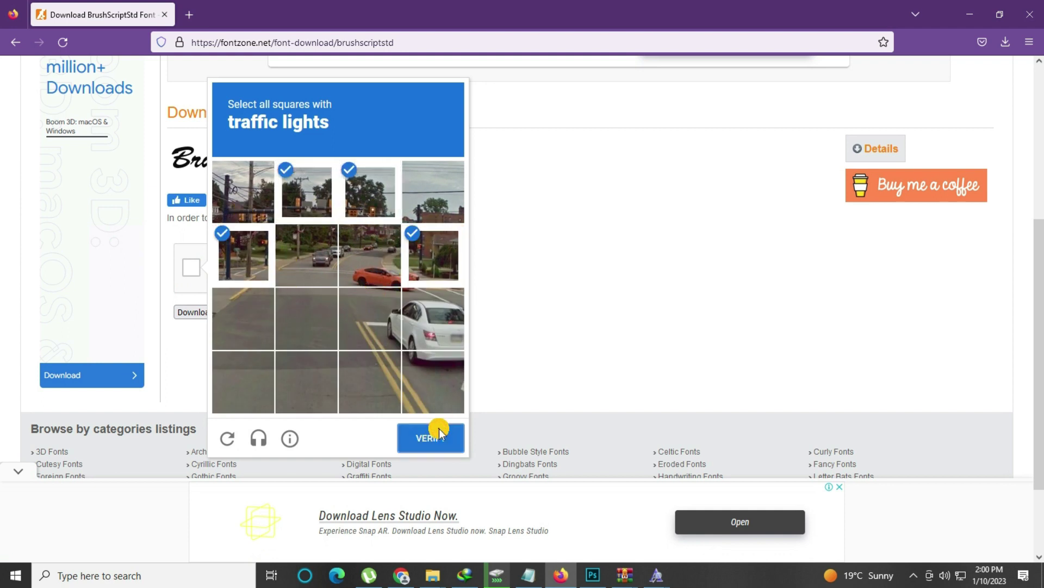
{"action": "left_click", "coordinate": [431, 438]}
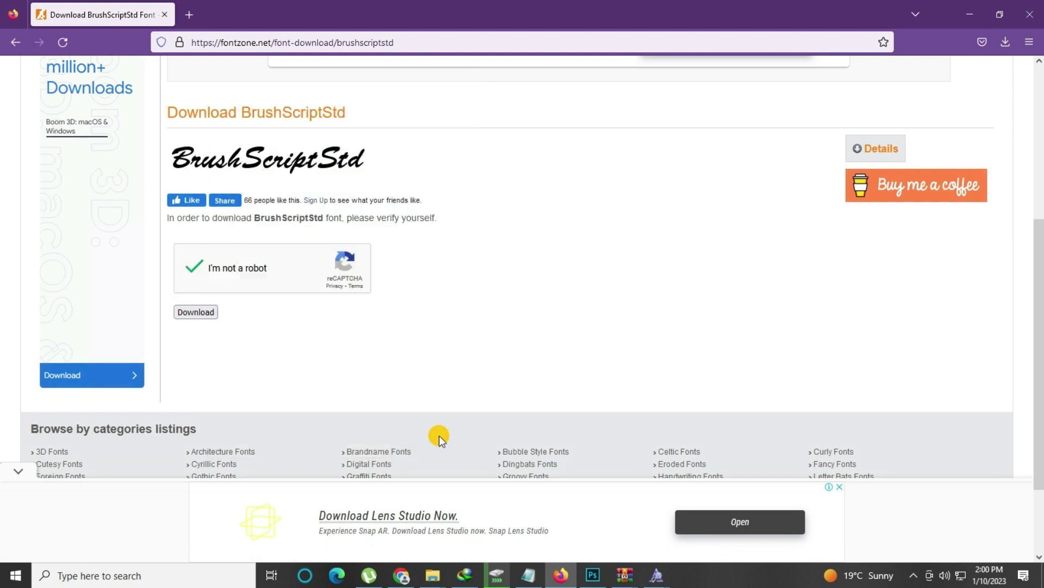
Step: Download BrushScriptStd.otf, install Brush Script Std, and return to the Photoshop text
{"action": "left_click", "coordinate": [202, 312]}
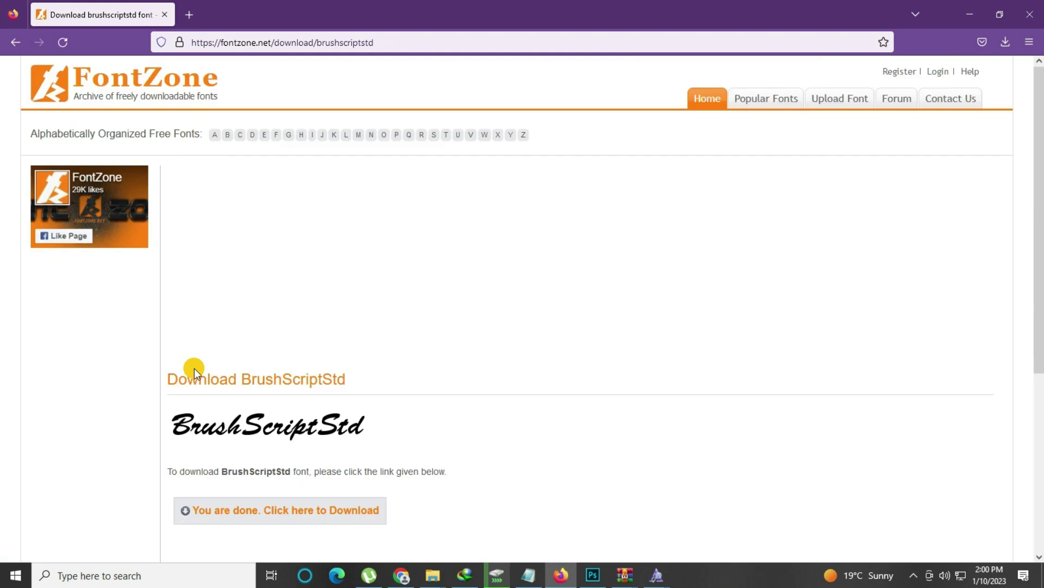
{"action": "scroll", "coordinate": [101, 341], "scroll_direction": "down", "scroll_amount": 3}
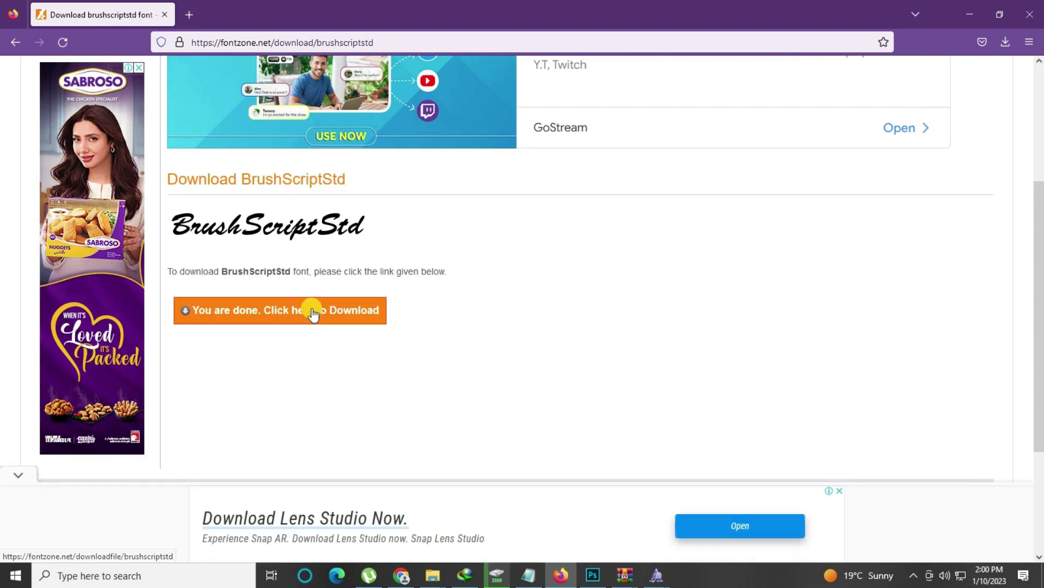
{"action": "left_click", "coordinate": [308, 310]}
{"action": "left_click", "coordinate": [655, 193]}
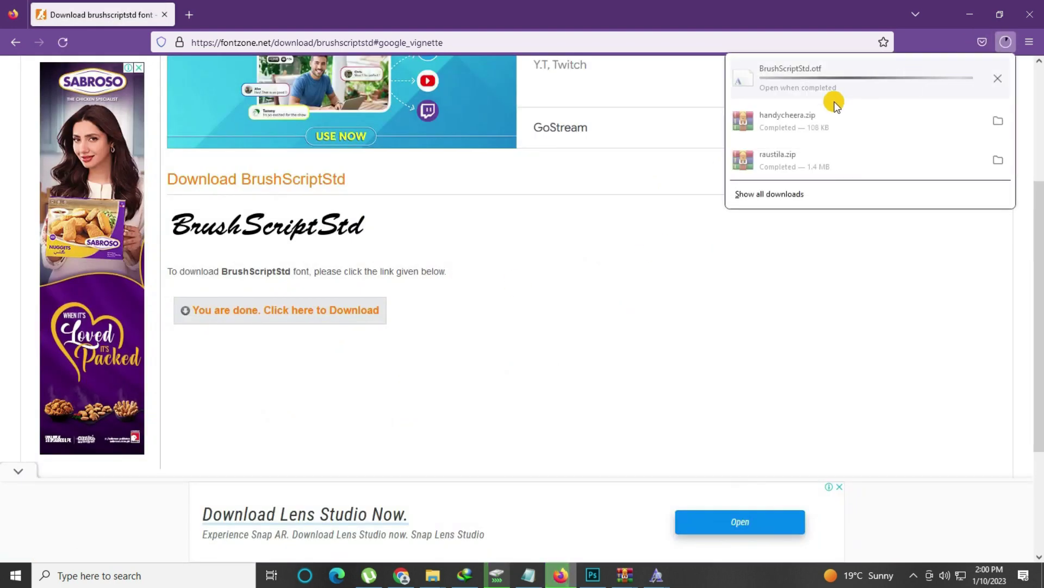
{"action": "left_click", "coordinate": [753, 98]}
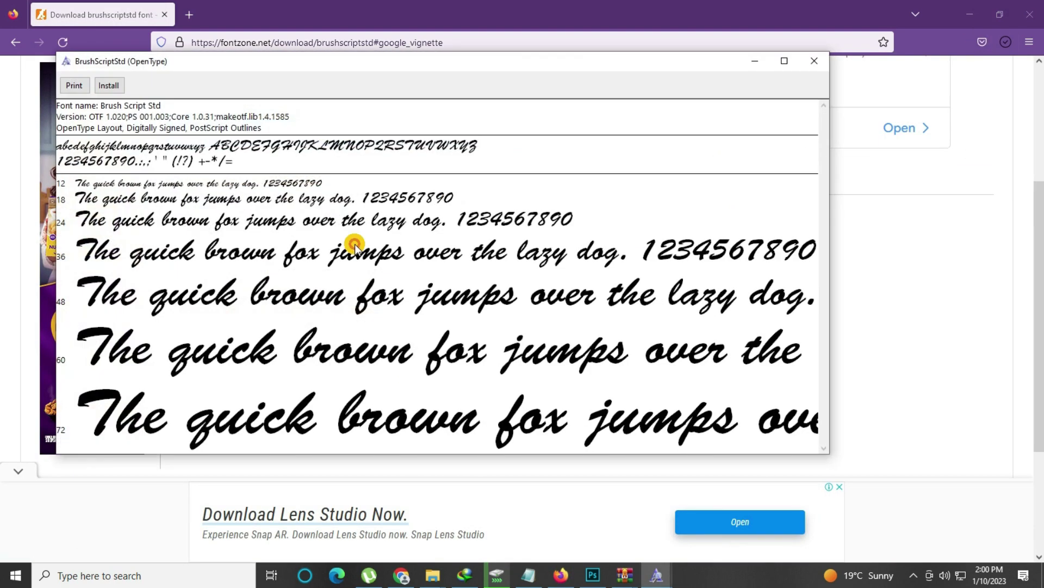
{"action": "left_click", "coordinate": [108, 86]}
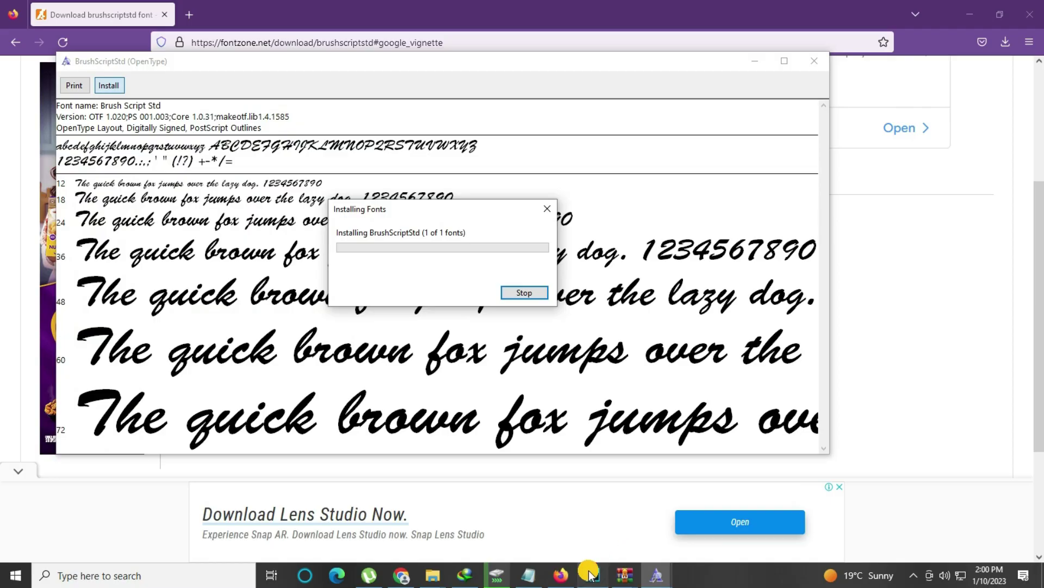
{"action": "left_click", "coordinate": [593, 575]}
{"action": "left_click", "coordinate": [510, 311]}
Step: Change the text to Azhar in Brush Script Std, shrink it to 156 pt, and save
{"action": "left_click", "coordinate": [555, 256]}
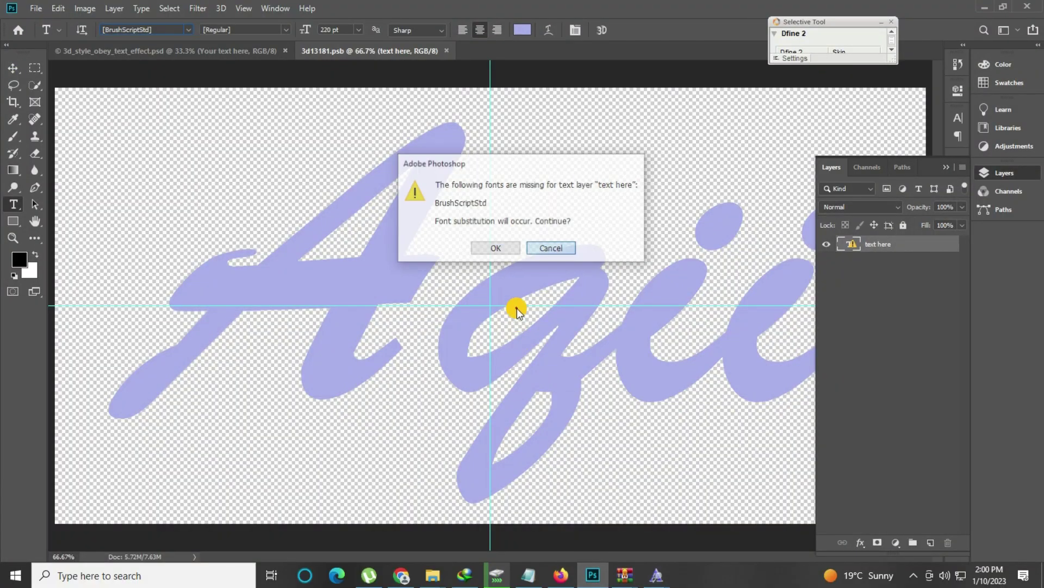
{"action": "left_click", "coordinate": [501, 294]}
{"action": "left_click", "coordinate": [511, 238]}
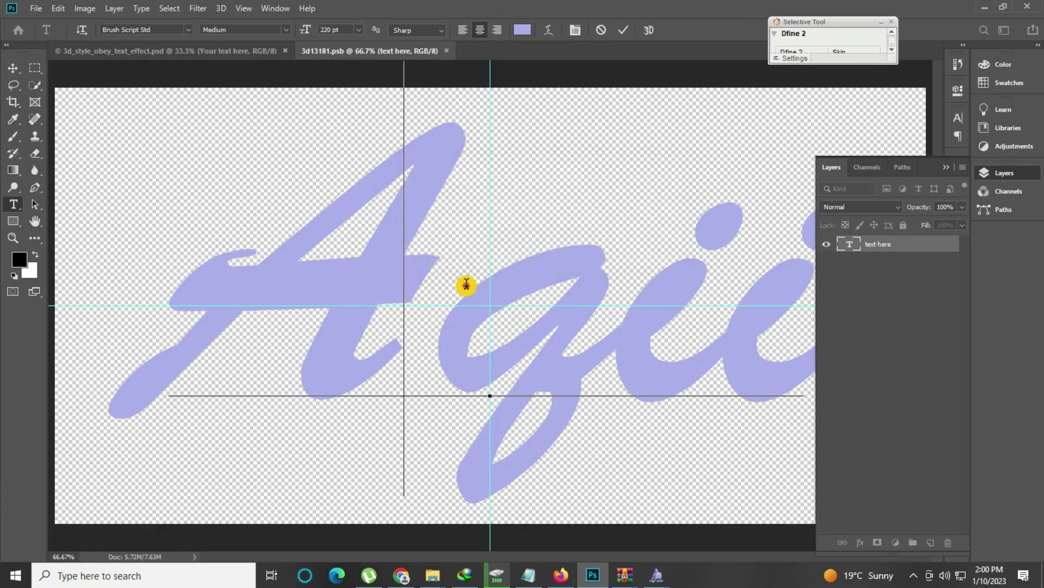
{"action": "type", "text": "A"}
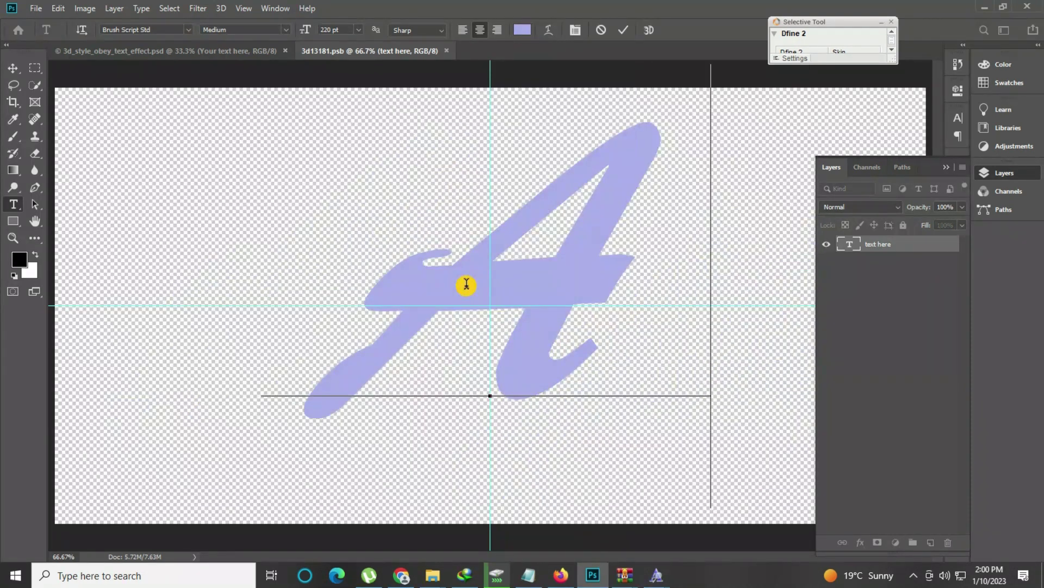
{"action": "type", "text": "zha"}
{"action": "key", "text": "ctrl+a"}
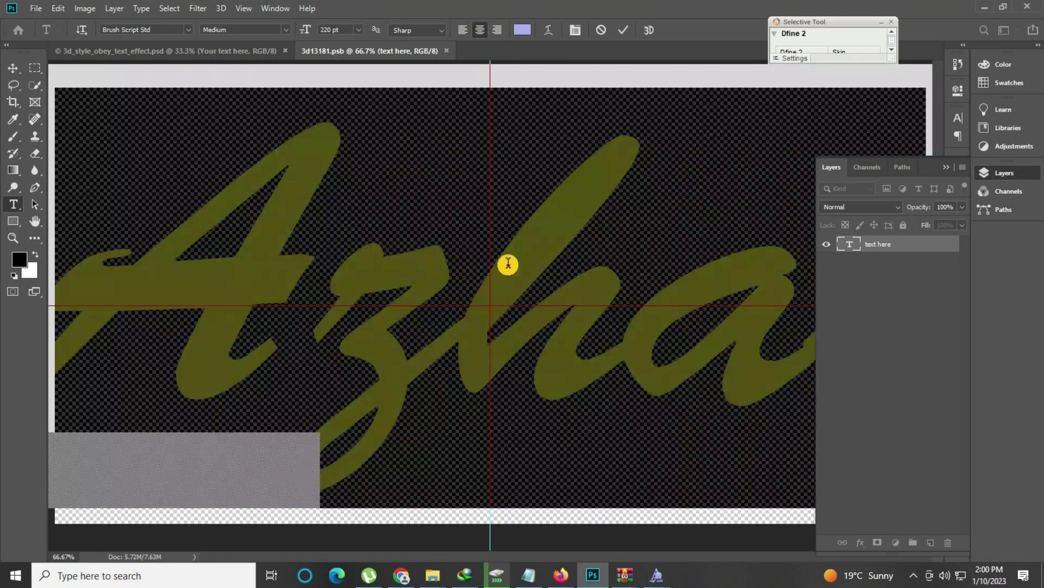
{"action": "left_click_drag", "start_coordinate": [305, 30], "coordinate": [264, 34]}
{"action": "left_click", "coordinate": [991, 172]}
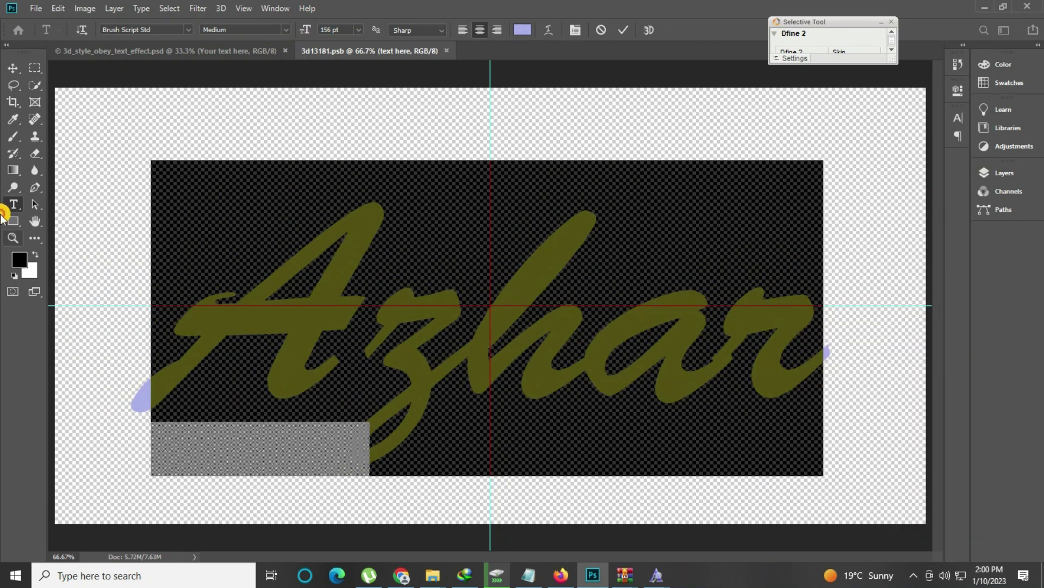
{"action": "left_click", "coordinate": [13, 238]}
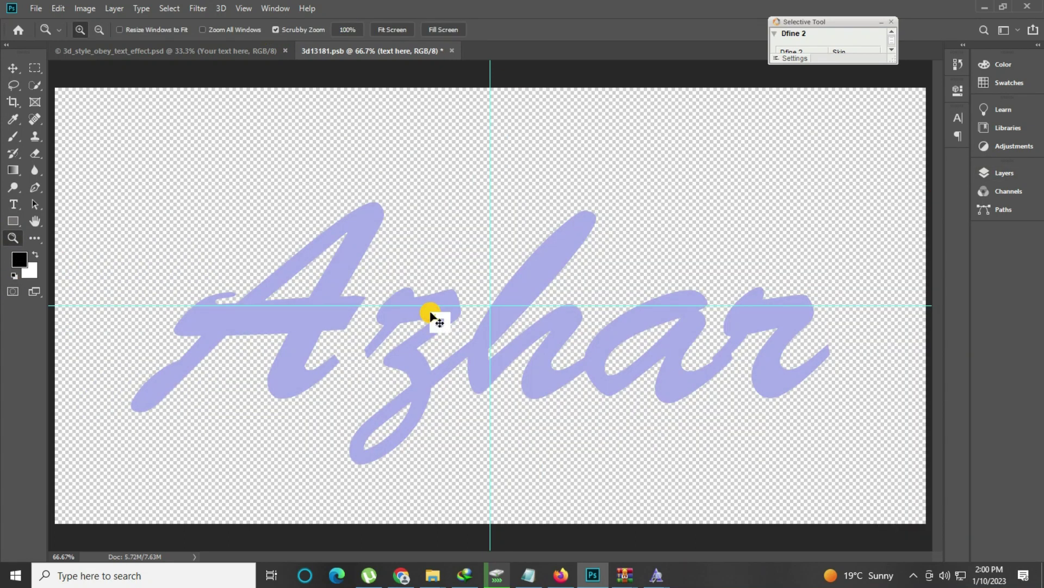
{"action": "key", "text": "ctrl+s"}
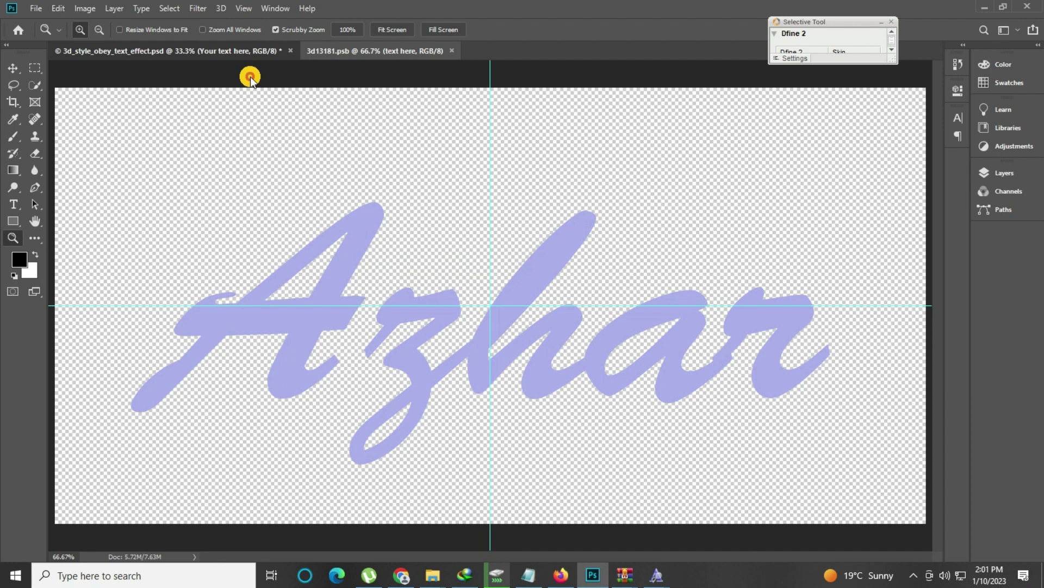
Step: Inspect the Azhar lettering in the obey mockup, fit it on screen, and close the smart object
{"action": "key", "text": "ctrl+Tab"}
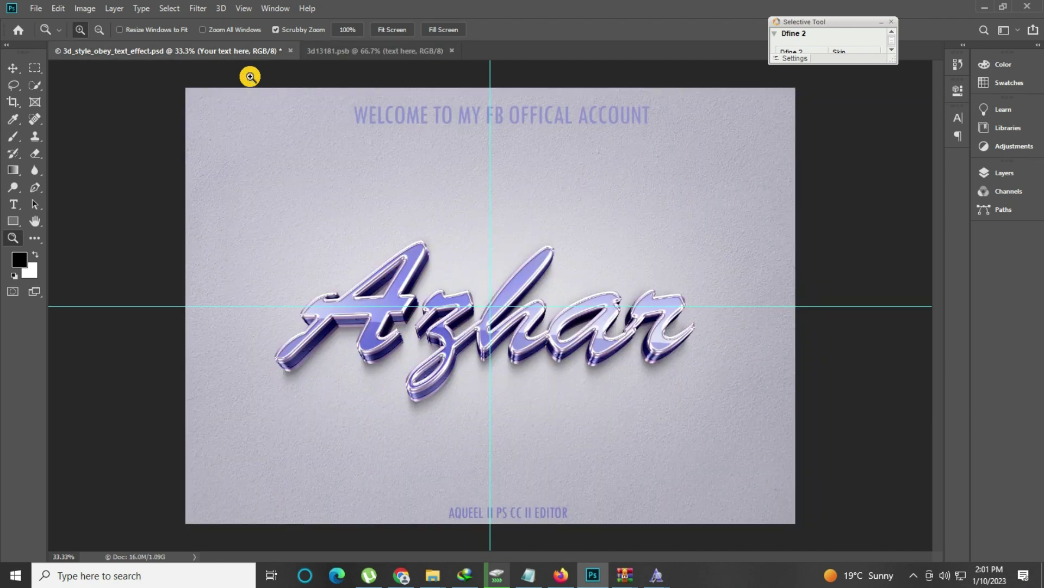
{"action": "left_click", "coordinate": [495, 326]}
{"action": "left_click", "coordinate": [473, 289]}
{"action": "left_click", "coordinate": [277, 182]}
{"action": "right_click", "coordinate": [298, 196]}
{"action": "left_click", "coordinate": [300, 199]}
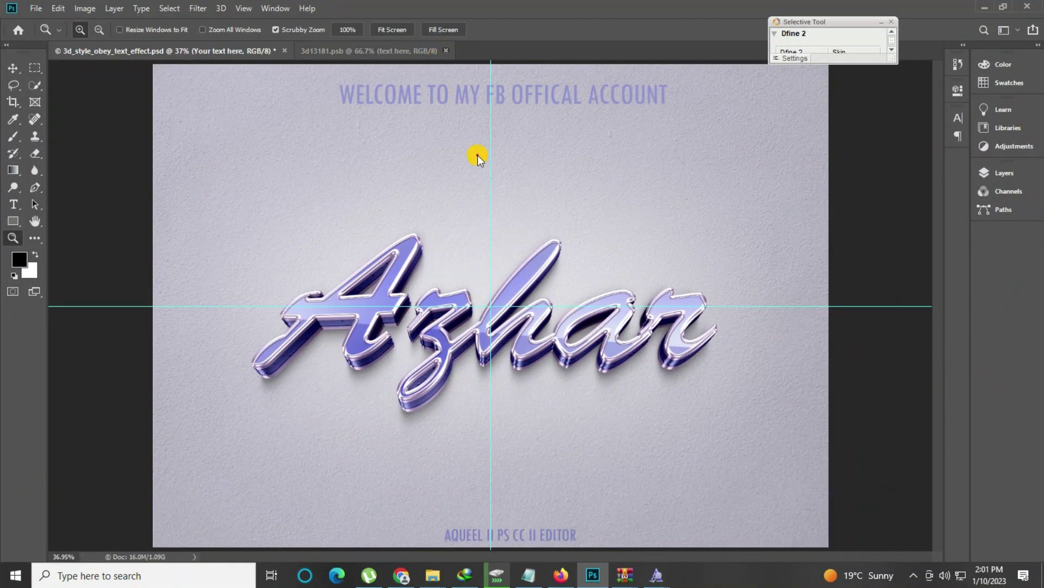
{"action": "left_click", "coordinate": [446, 51]}
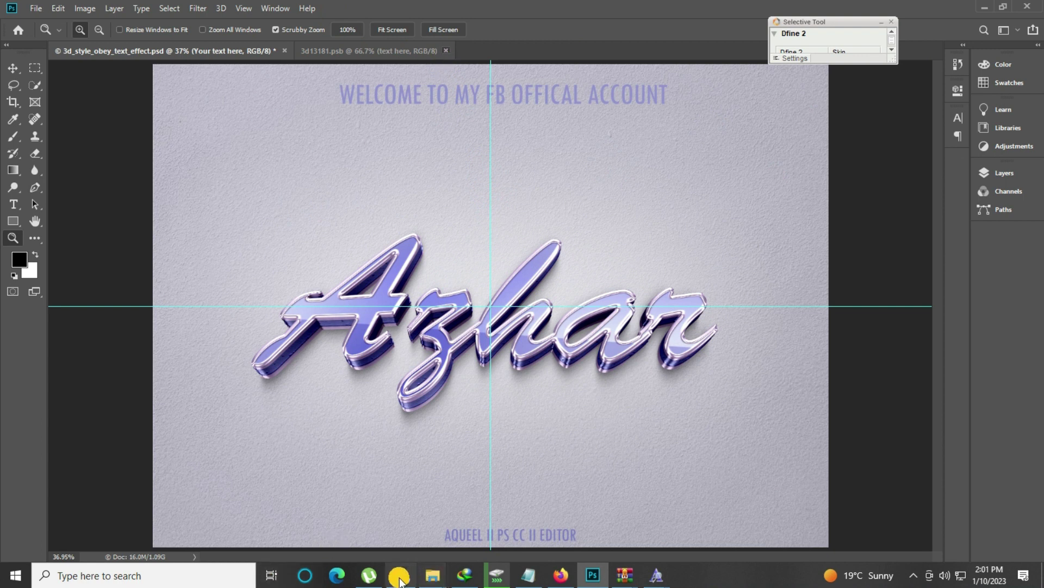
Step: Minimize Photoshop and the browser and close the font preview window
{"action": "left_click", "coordinate": [980, 5]}
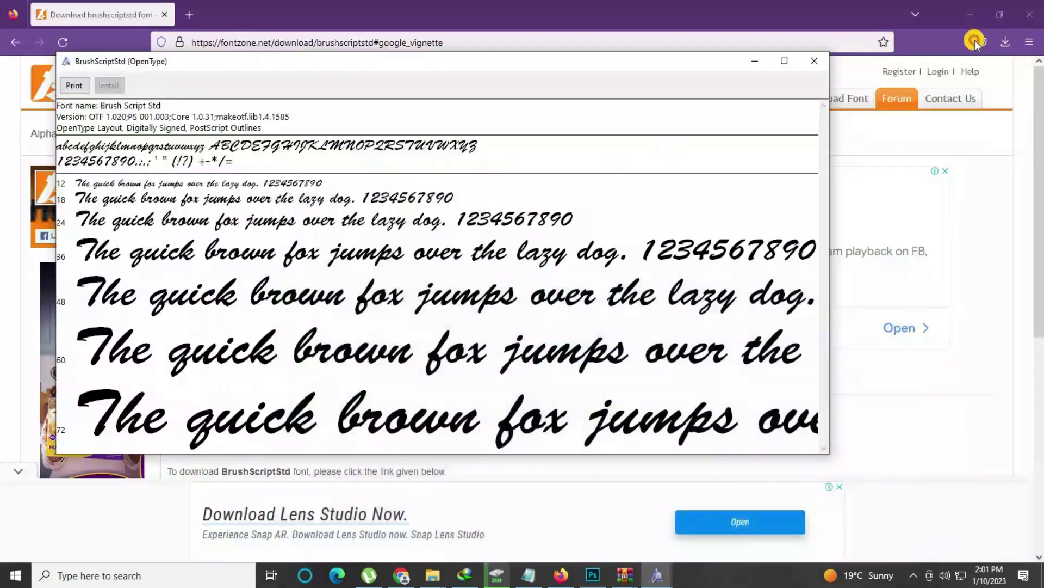
{"action": "left_click", "coordinate": [974, 8]}
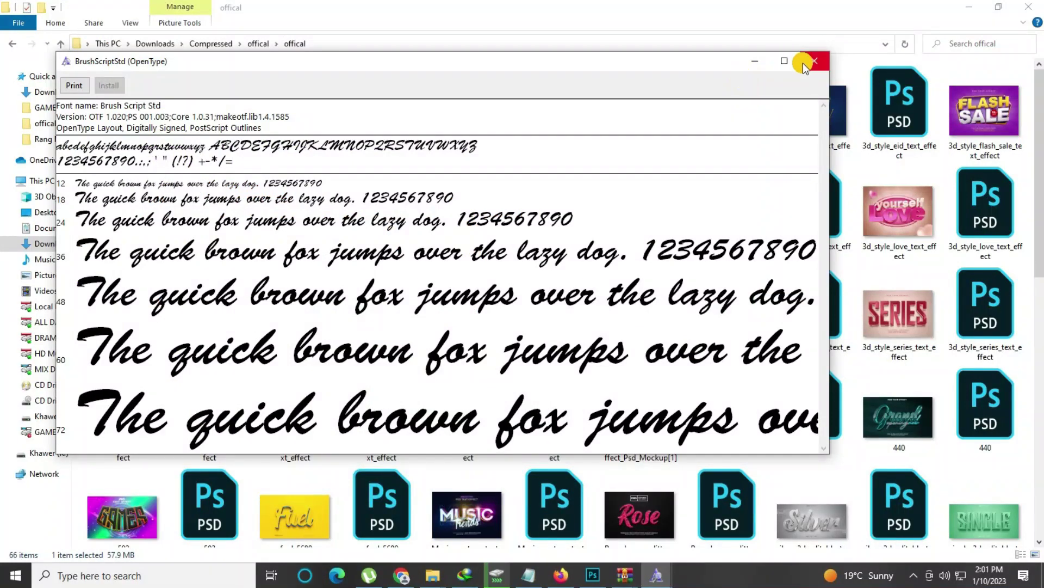
{"action": "left_click", "coordinate": [814, 60]}
{"action": "left_click", "coordinate": [555, 312]}
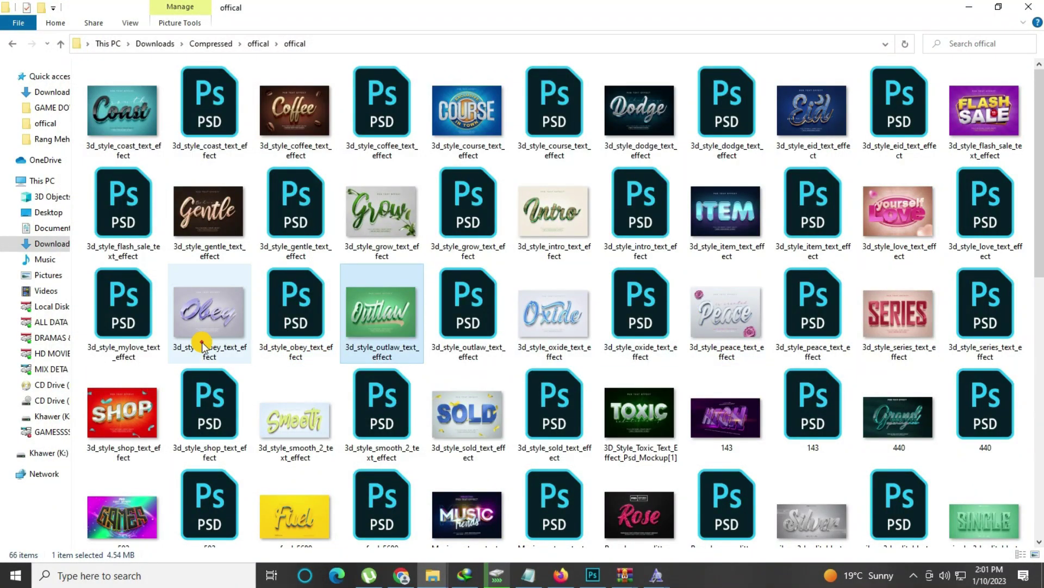
Step: Preview the Outlaw and Oxide images, then open 3d_style_peace_text_effect.psd in Photoshop
{"action": "left_click", "coordinate": [389, 313]}
{"action": "double_click", "coordinate": [389, 313]}
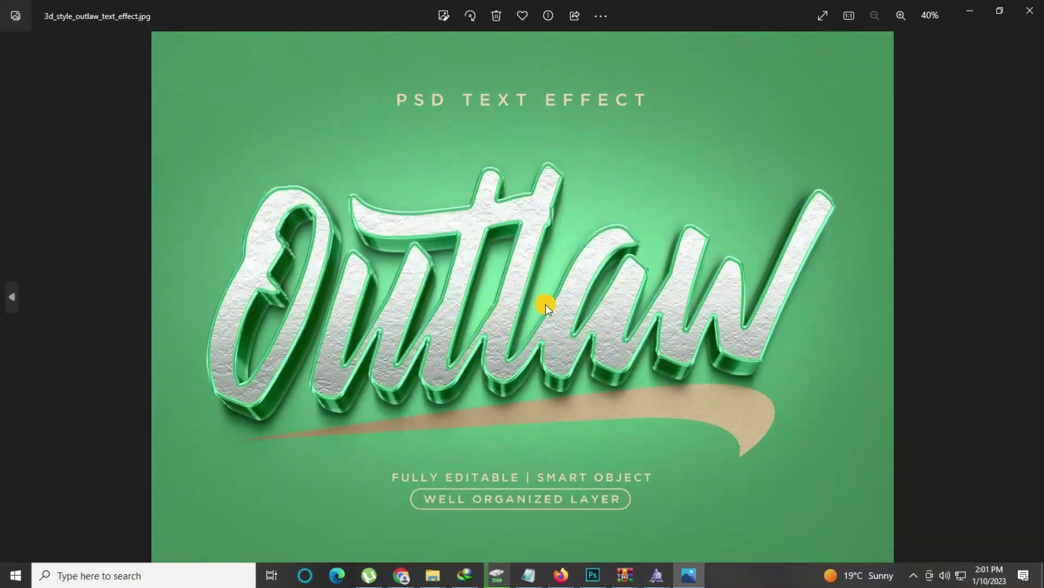
{"action": "left_click", "coordinate": [1036, 298]}
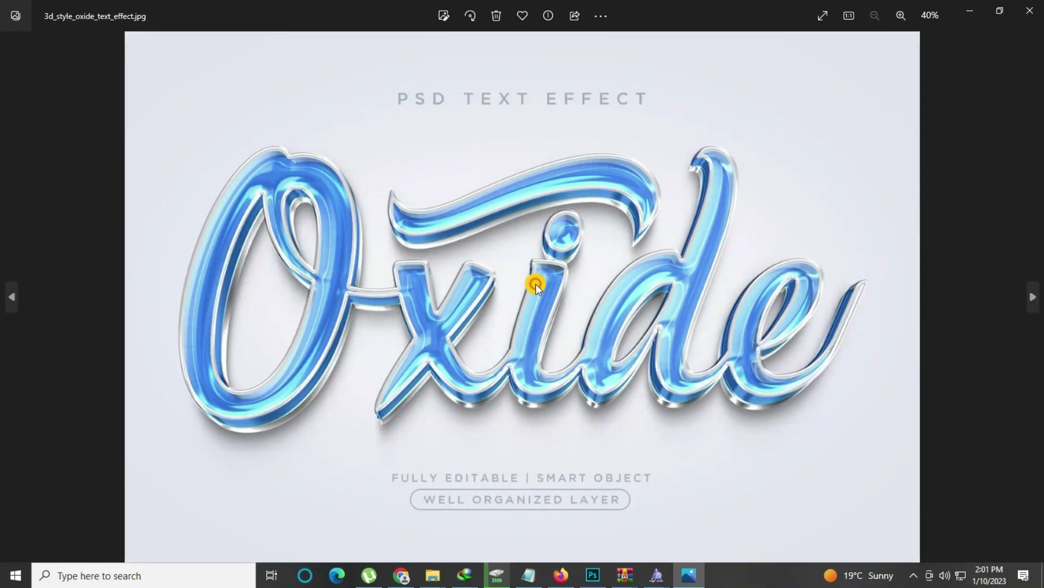
{"action": "left_click", "coordinate": [1030, 10]}
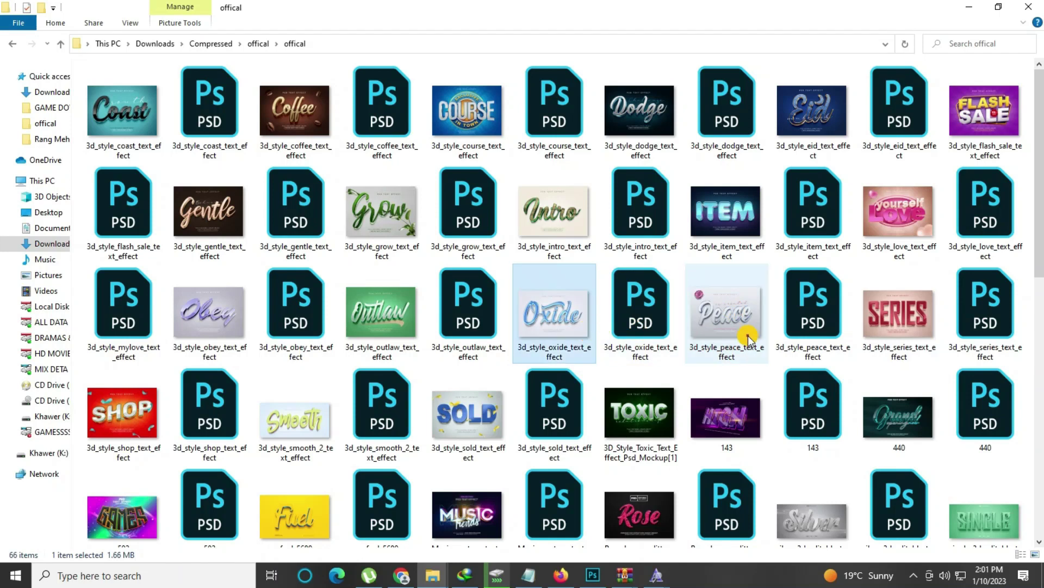
{"action": "left_click", "coordinate": [798, 308]}
{"action": "double_click", "coordinate": [800, 309]}
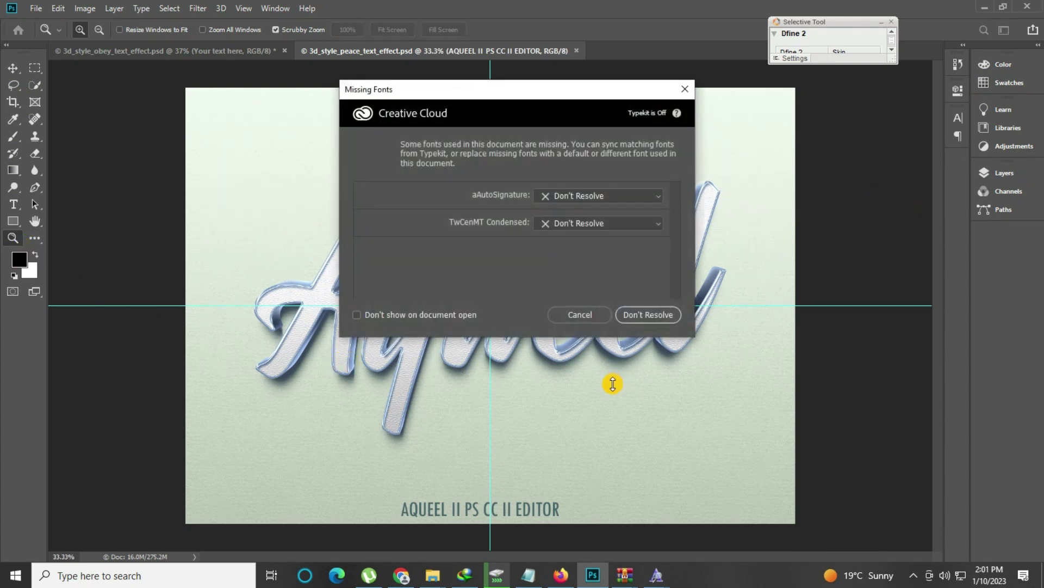
Step: Dismiss the missing-fonts warning and retype the smart object's Aqueel text as Azhar
{"action": "left_click", "coordinate": [562, 315]}
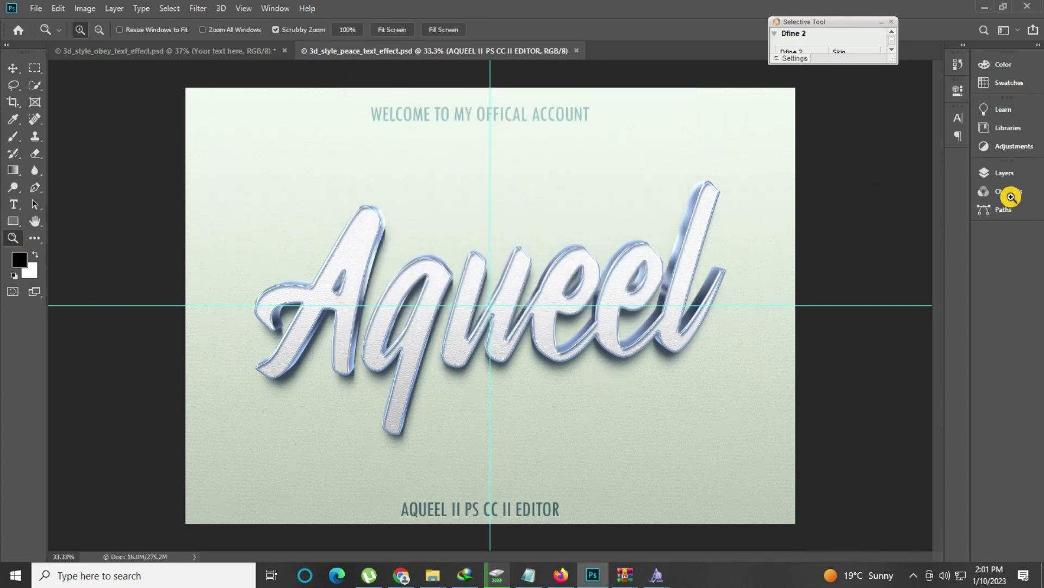
{"action": "key", "text": "F7"}
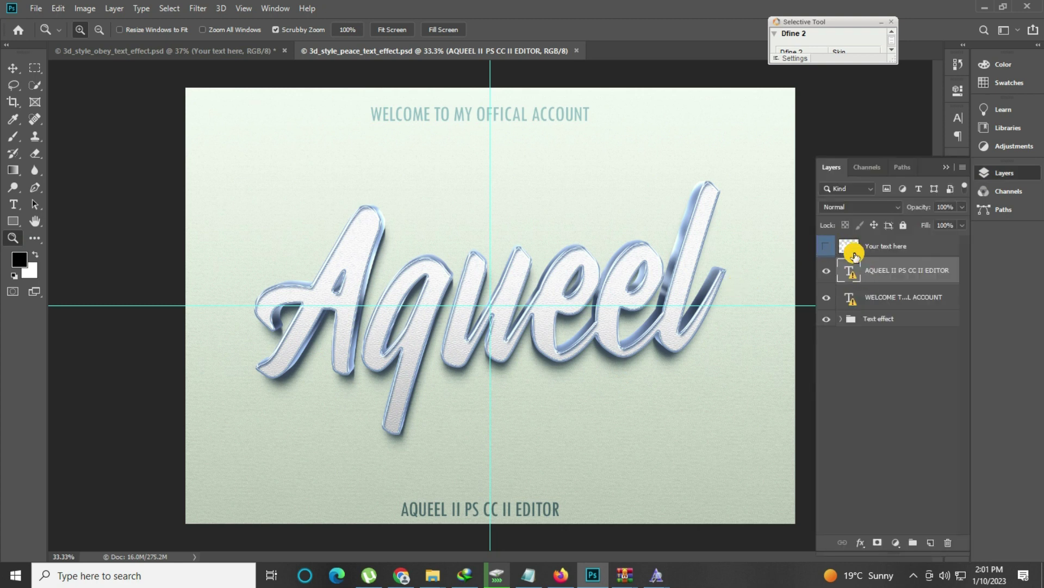
{"action": "double_click", "coordinate": [854, 255]}
{"action": "left_click", "coordinate": [7, 210]}
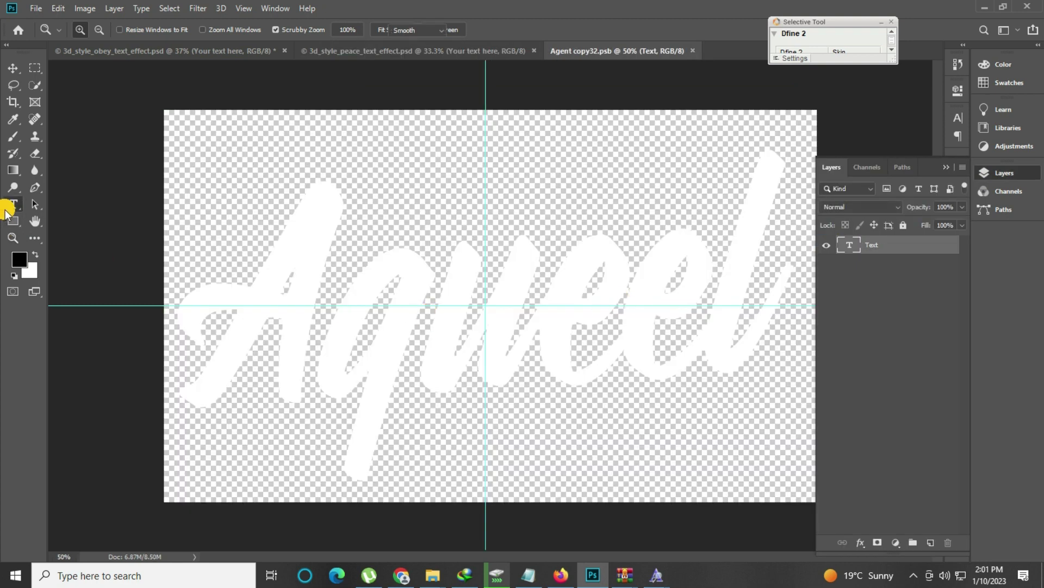
{"action": "double_click", "coordinate": [509, 292]}
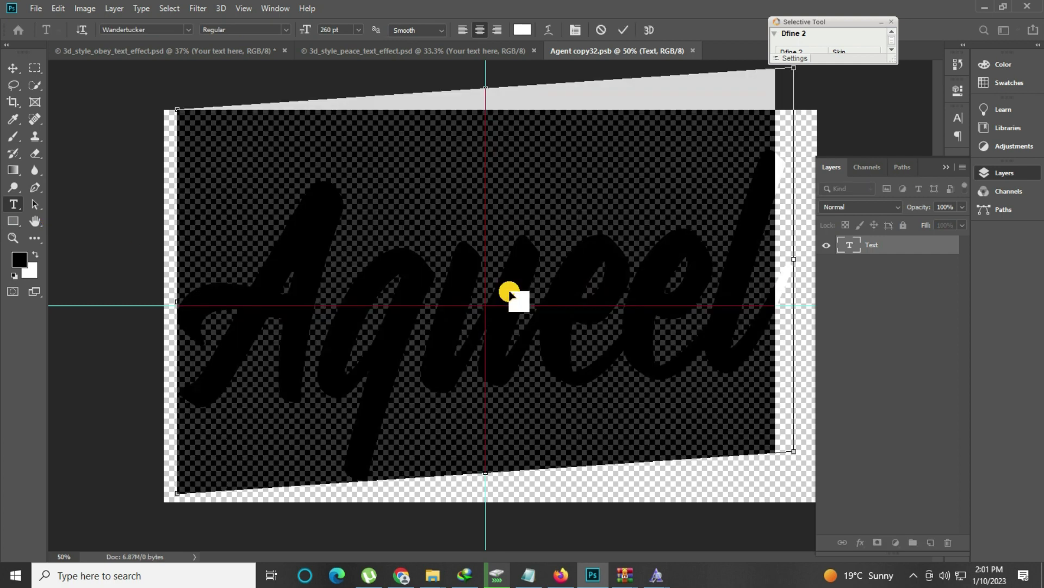
{"action": "type", "text": "Az"}
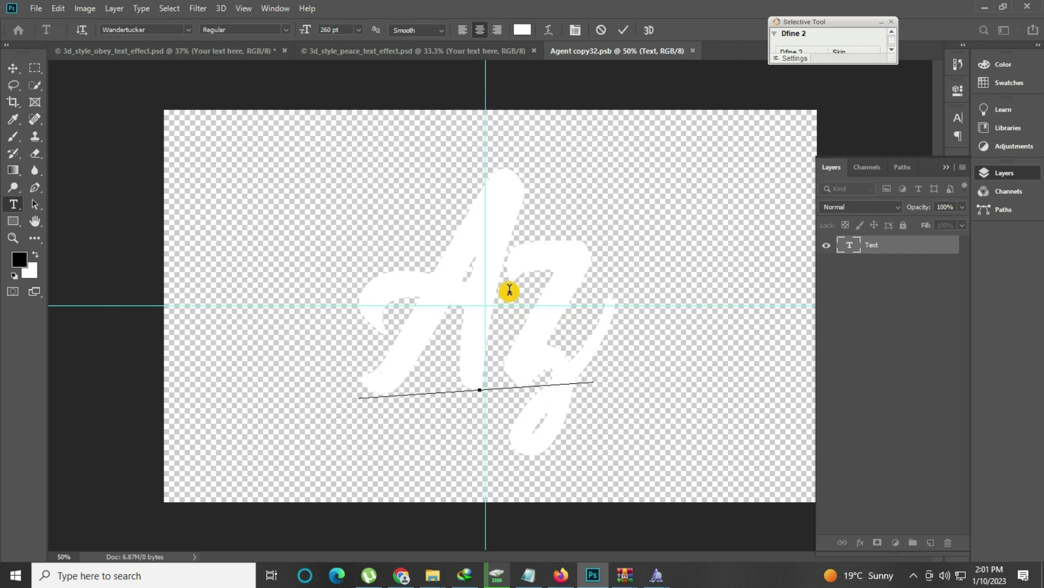
{"action": "type", "text": "har"}
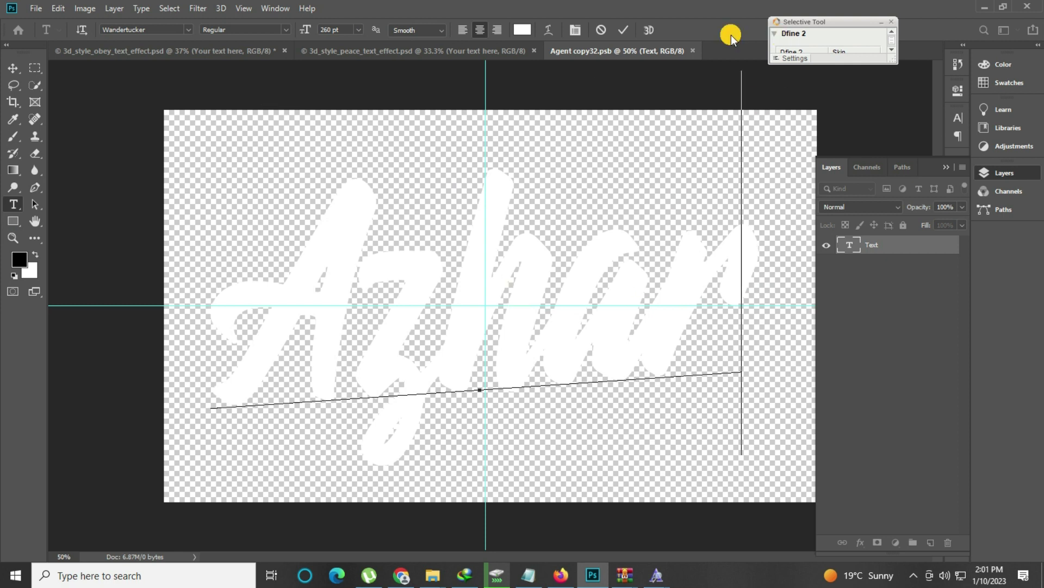
{"action": "left_click", "coordinate": [623, 30]}
Step: Commit the Azhar text and save the smart object back into the peace mockup
{"action": "left_click", "coordinate": [441, 286]}
{"action": "key", "text": "ctrl+a"}
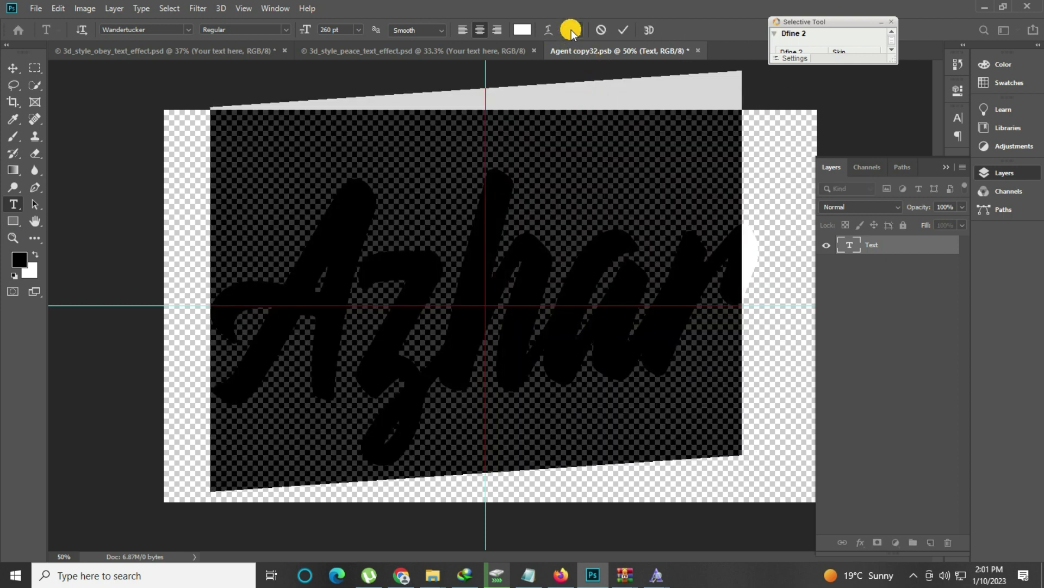
{"action": "left_click", "coordinate": [571, 31]}
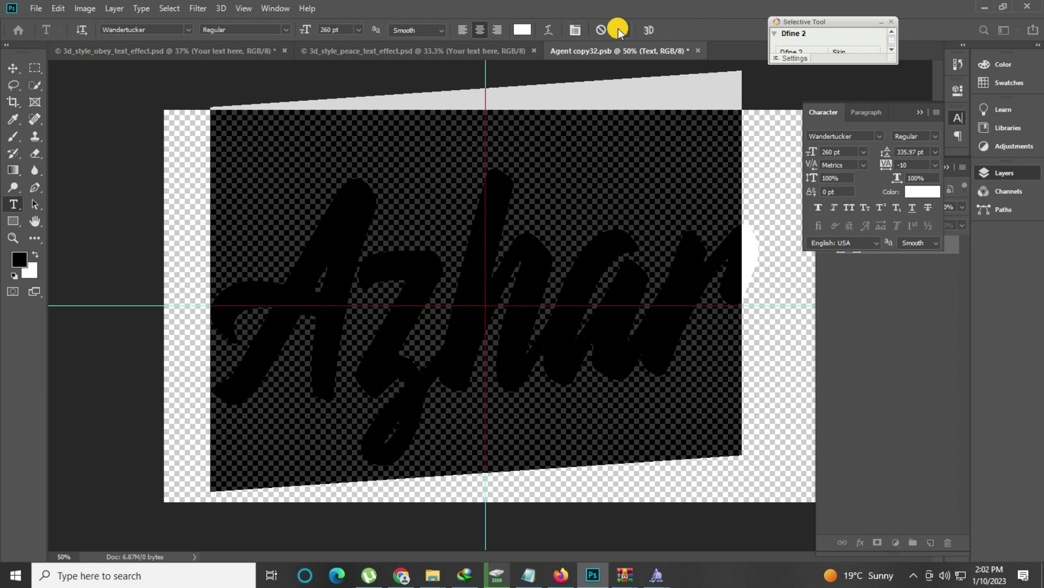
{"action": "left_click", "coordinate": [619, 29]}
{"action": "left_click", "coordinate": [698, 51]}
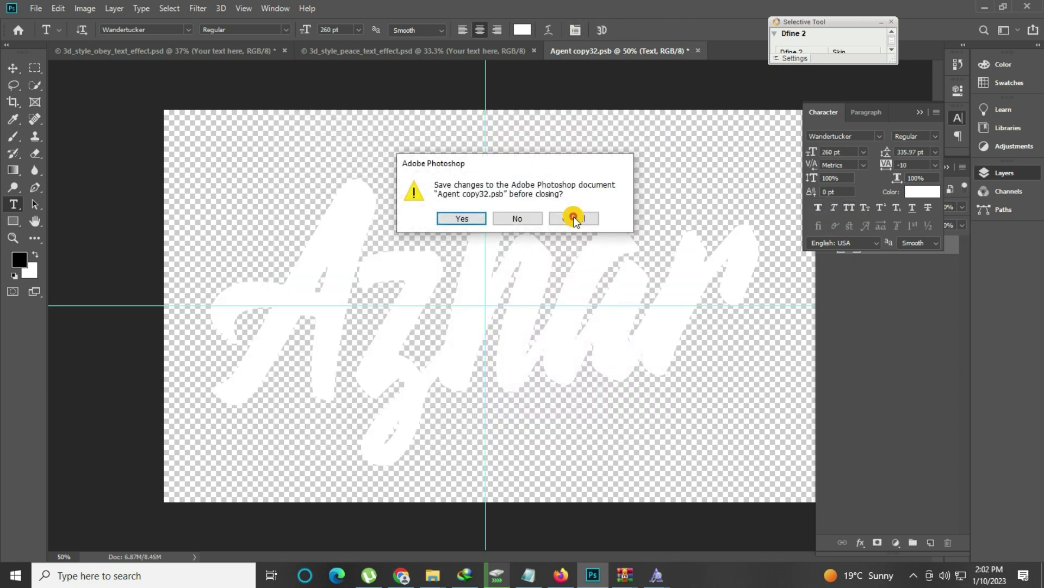
{"action": "left_click", "coordinate": [451, 218]}
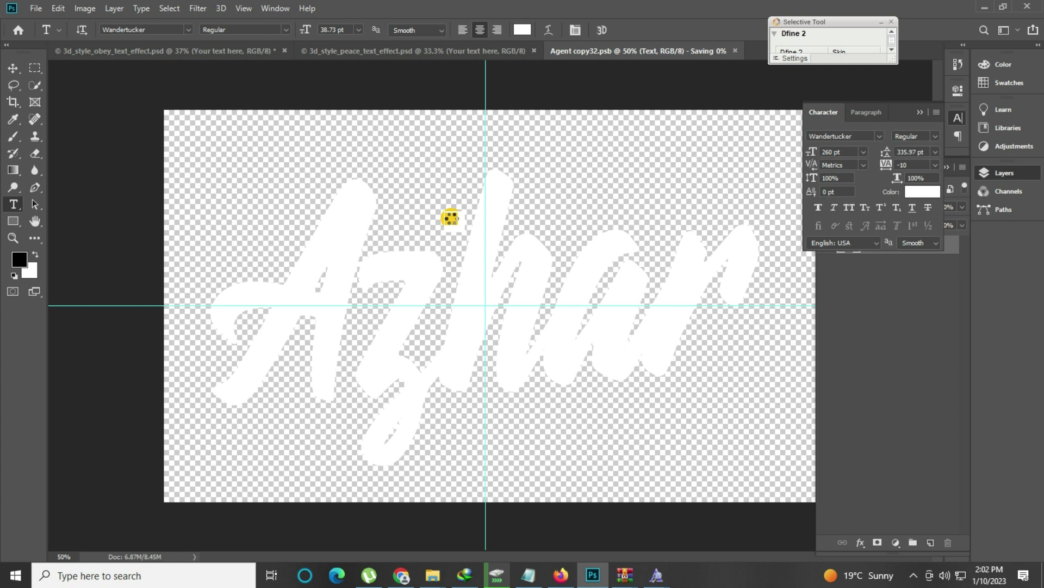
{"action": "key", "text": "ctrl+w"}
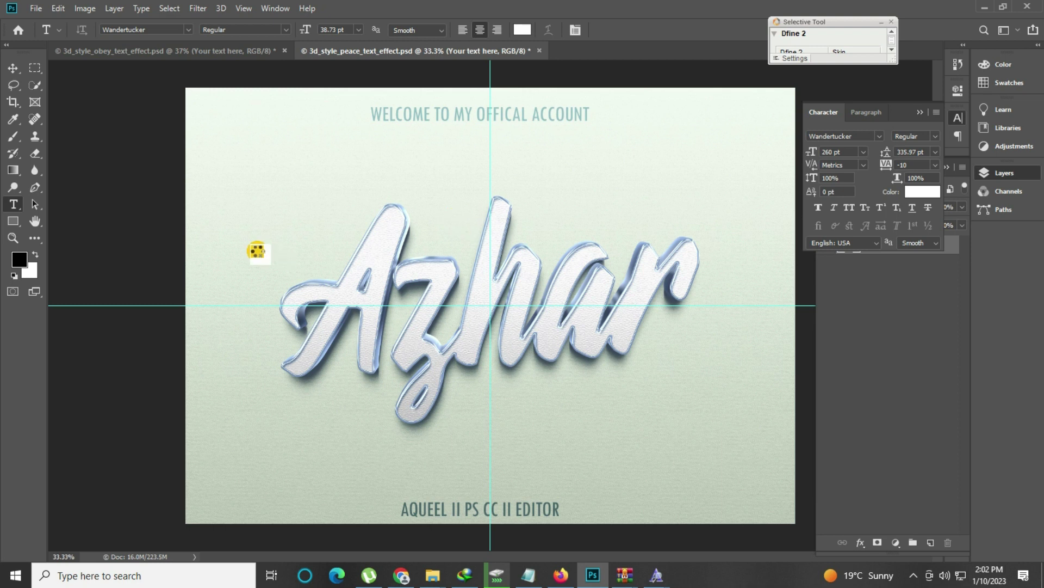
Step: Zoom into the Azhar lettering's surface, then fit the whole artwork on screen
{"action": "left_click", "coordinate": [11, 239]}
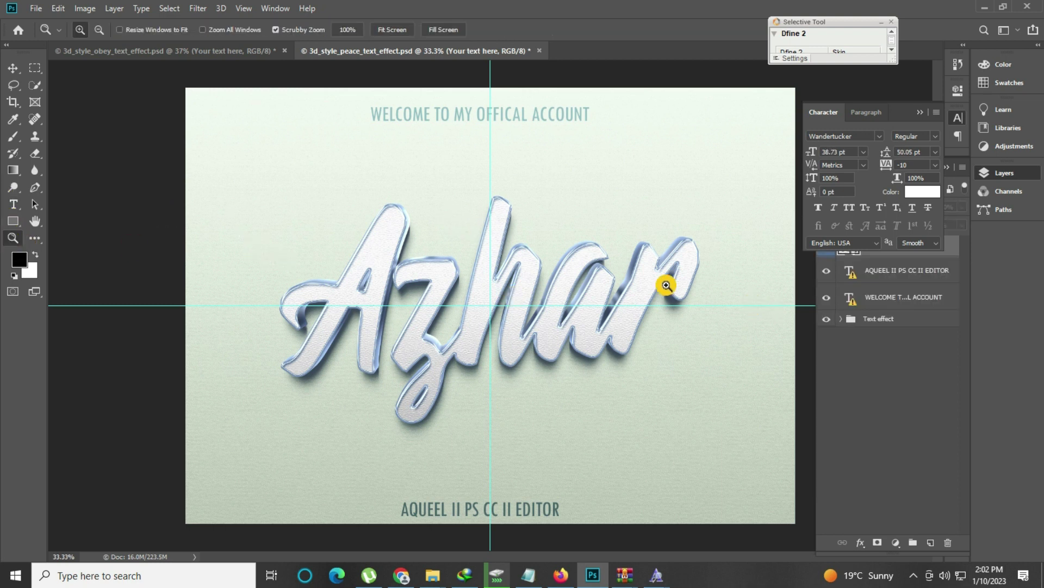
{"action": "left_click", "coordinate": [667, 285]}
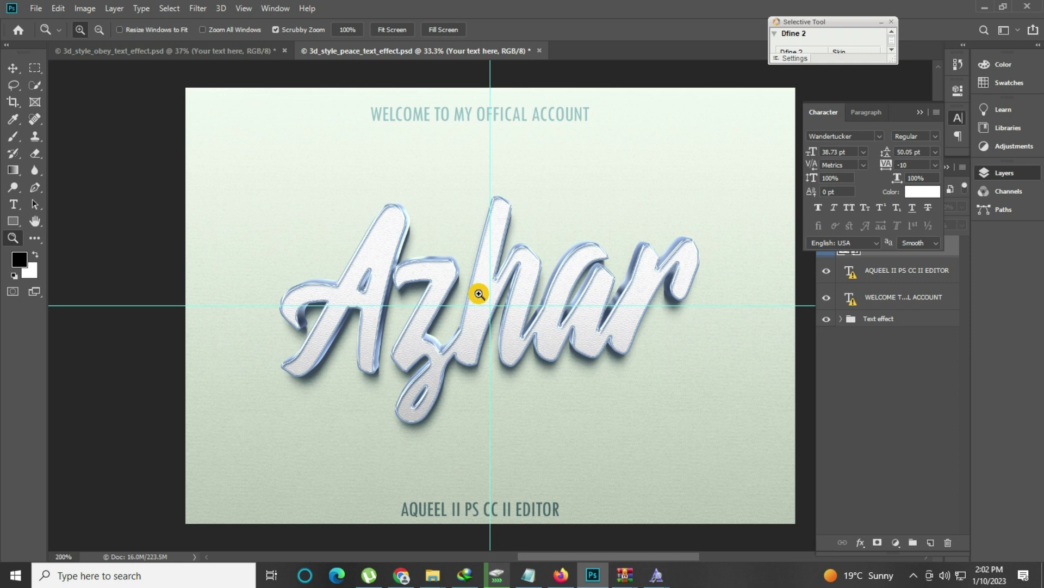
{"action": "left_click", "coordinate": [478, 293]}
{"action": "right_click", "coordinate": [477, 260]}
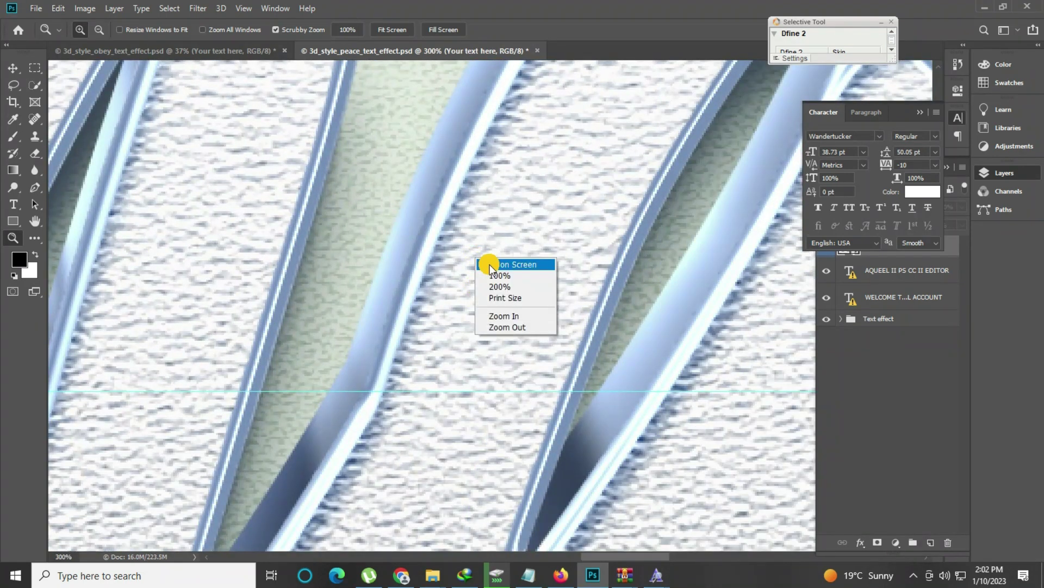
{"action": "key", "text": "Return"}
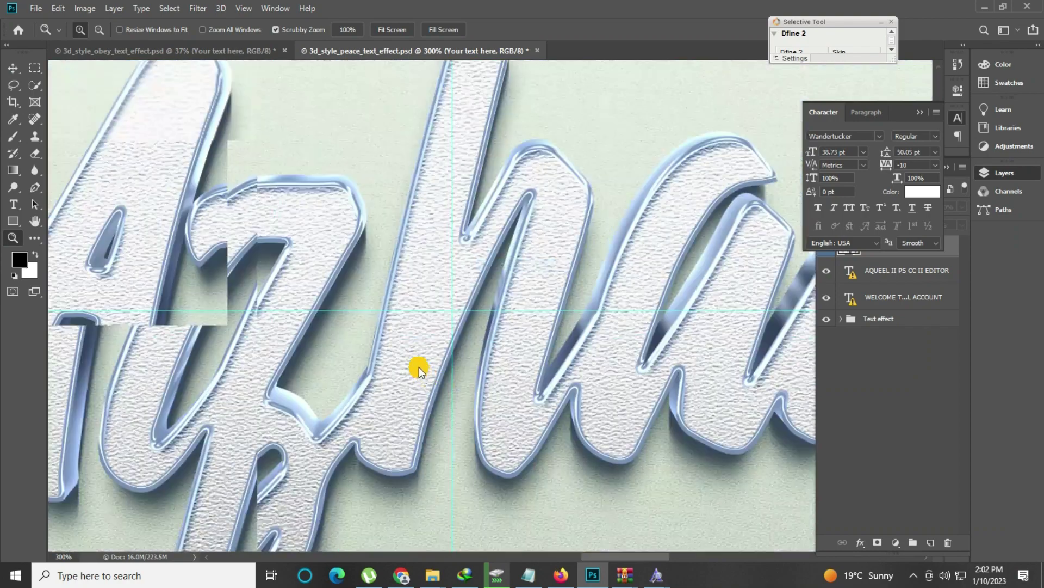
Step: Reopen the peace PSD, then open the series PSD and dismiss the missing-fonts warning
{"action": "left_click", "coordinate": [813, 185]}
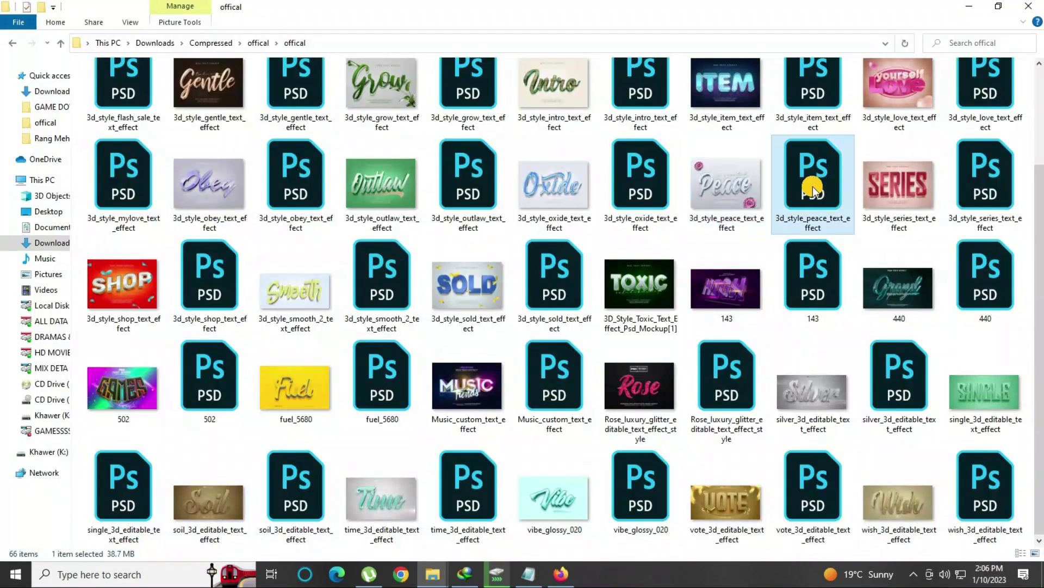
{"action": "double_click", "coordinate": [813, 187]}
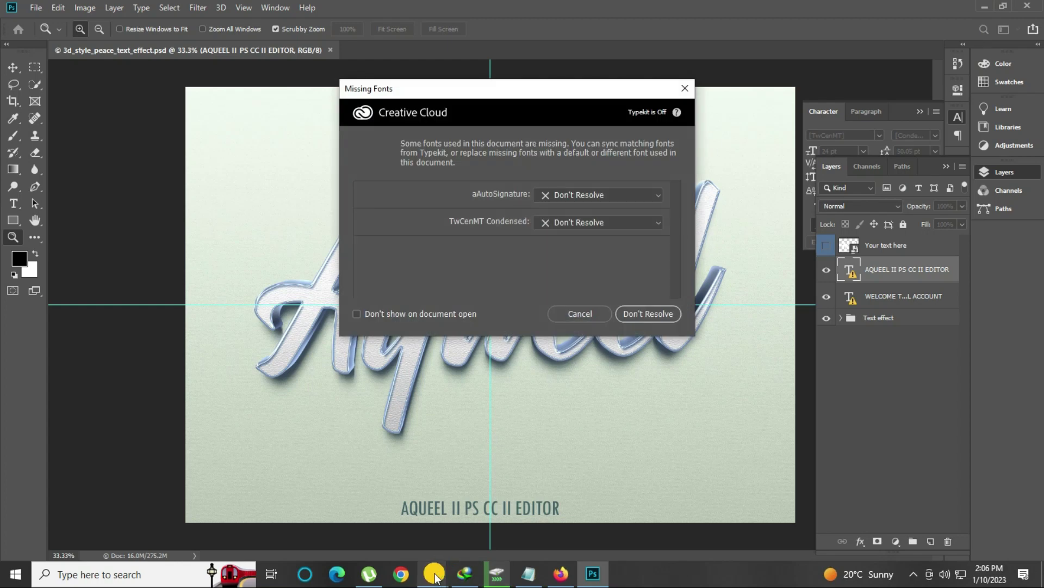
{"action": "left_click", "coordinate": [952, 515]}
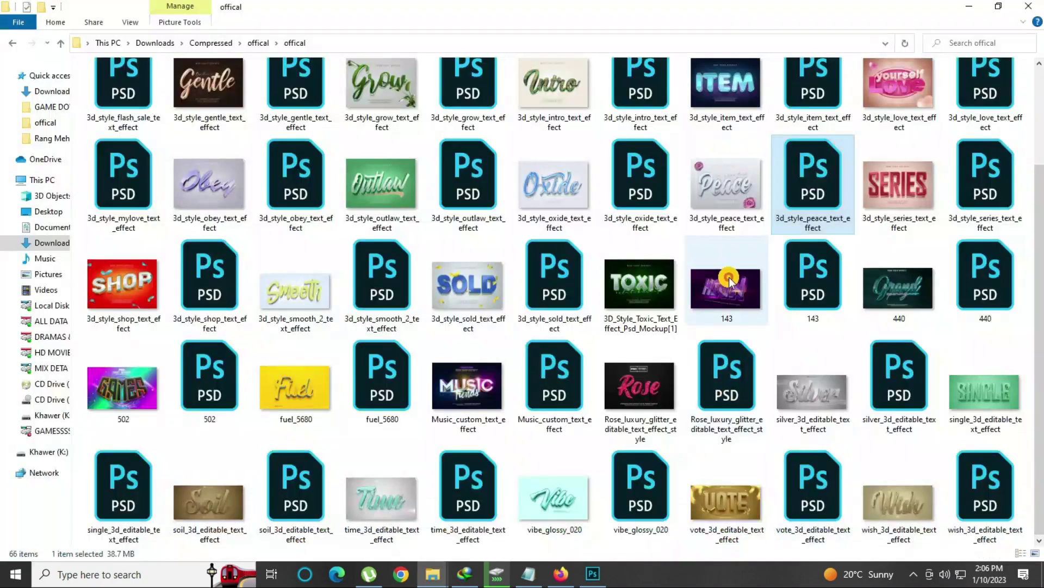
{"action": "left_click", "coordinate": [980, 185]}
{"action": "double_click", "coordinate": [727, 199]}
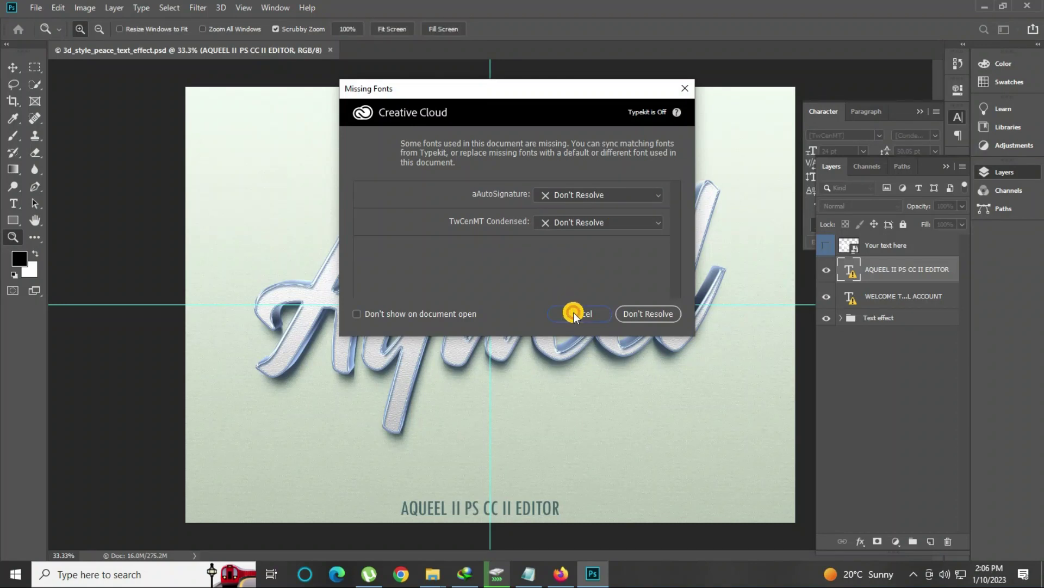
{"action": "left_click", "coordinate": [574, 315]}
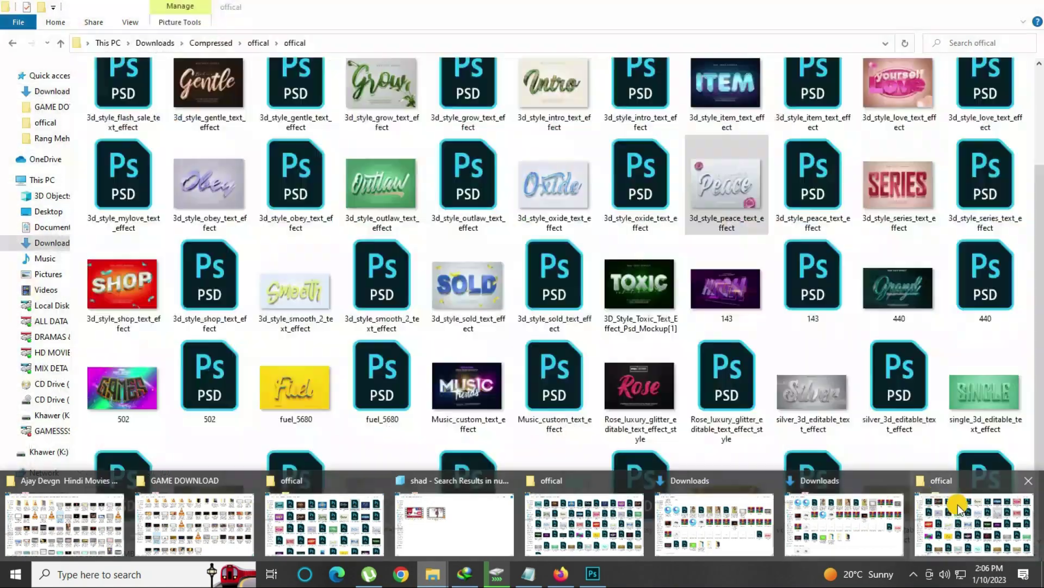
Step: Open 3d_style_series_text_effect.psd again from the offical folder
{"action": "left_click", "coordinate": [958, 506]}
{"action": "double_click", "coordinate": [979, 179]}
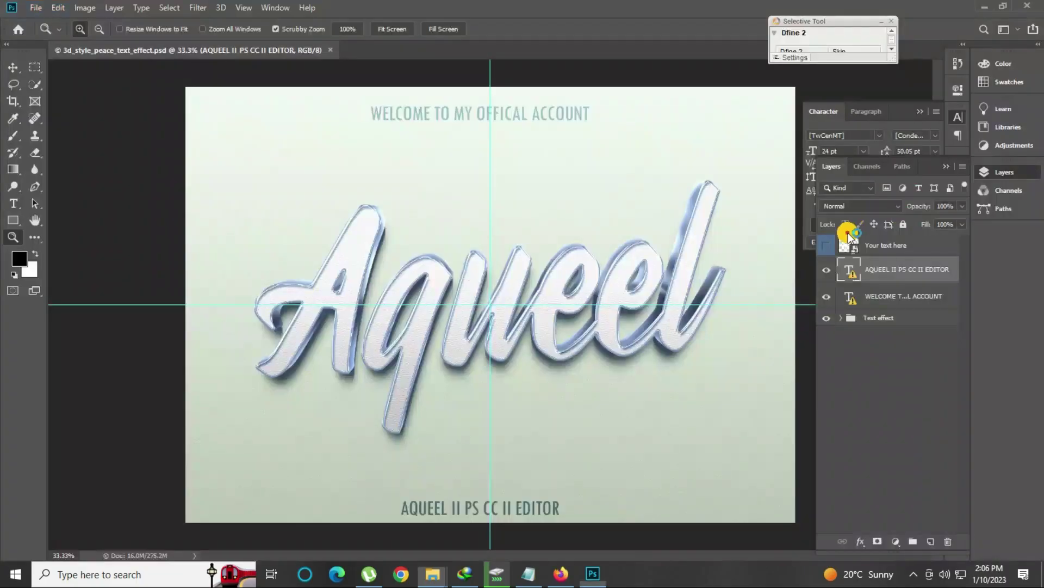
{"action": "double_click", "coordinate": [849, 235]}
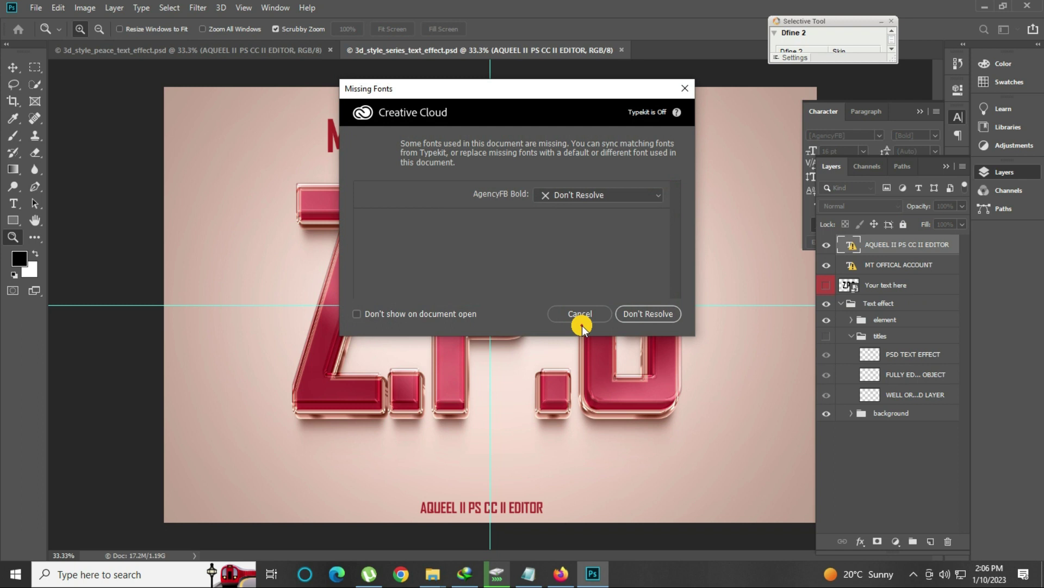
Step: Dismiss the missing-font warnings and open the 'Your text here' smart object to edit Z.P.G
{"action": "left_click", "coordinate": [580, 315]}
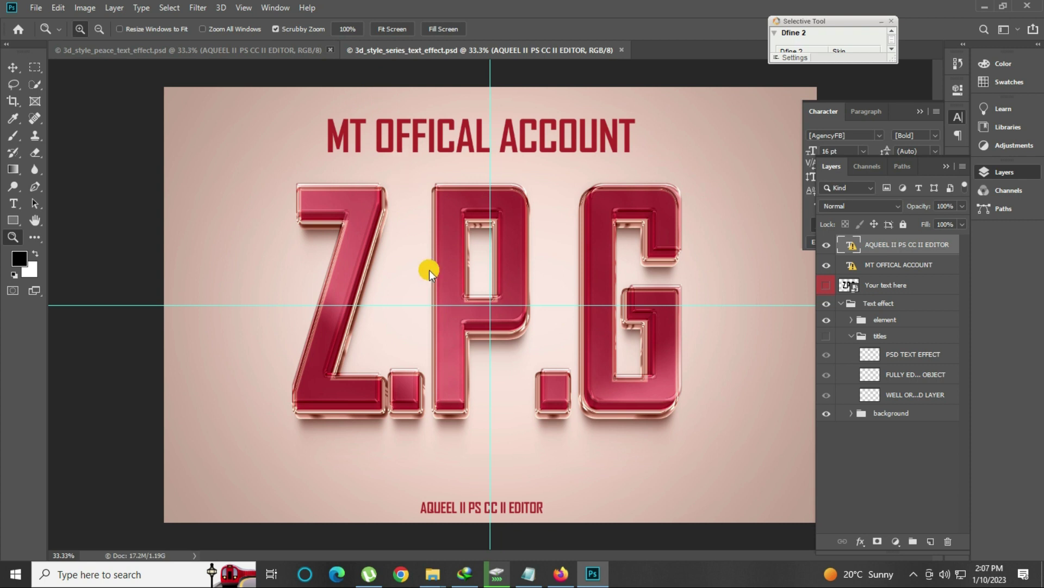
{"action": "double_click", "coordinate": [853, 285]}
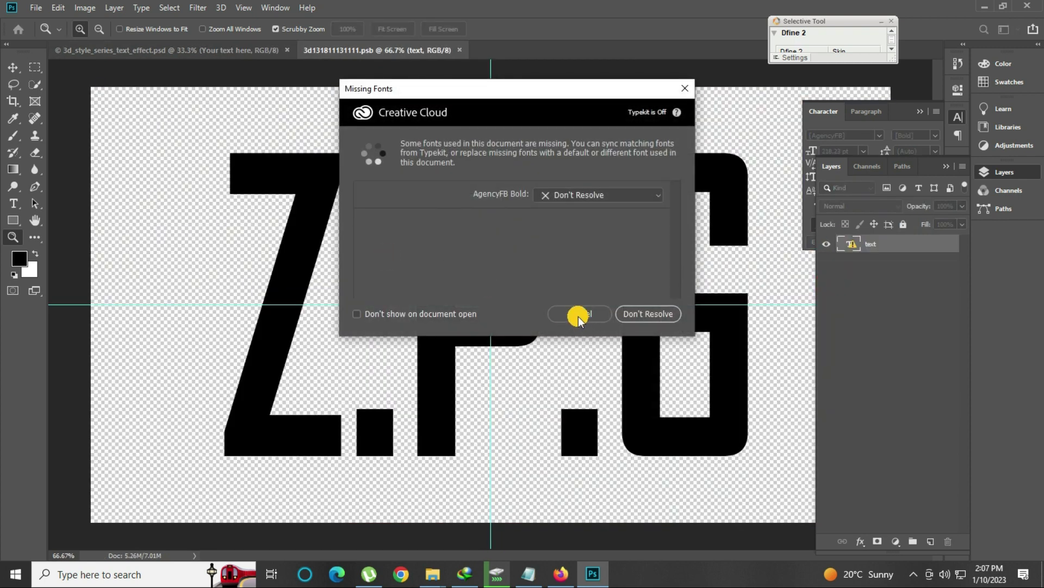
{"action": "left_click", "coordinate": [578, 316]}
{"action": "left_click", "coordinate": [341, 281]}
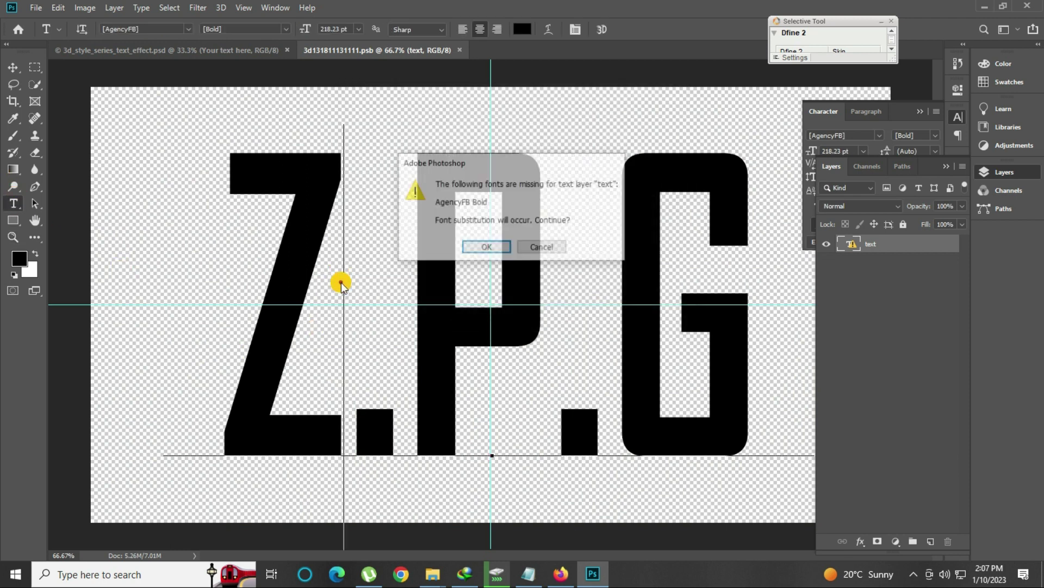
{"action": "left_click", "coordinate": [488, 248]}
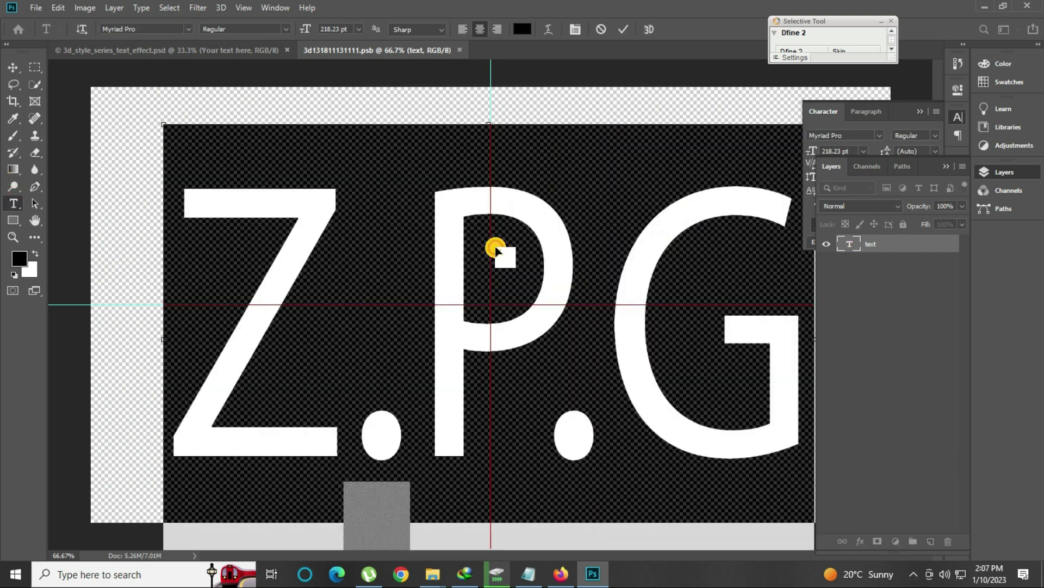
Step: Cancel the edit without substituting AgencyFB Bold and copy the missing font's name
{"action": "left_click", "coordinate": [600, 30]}
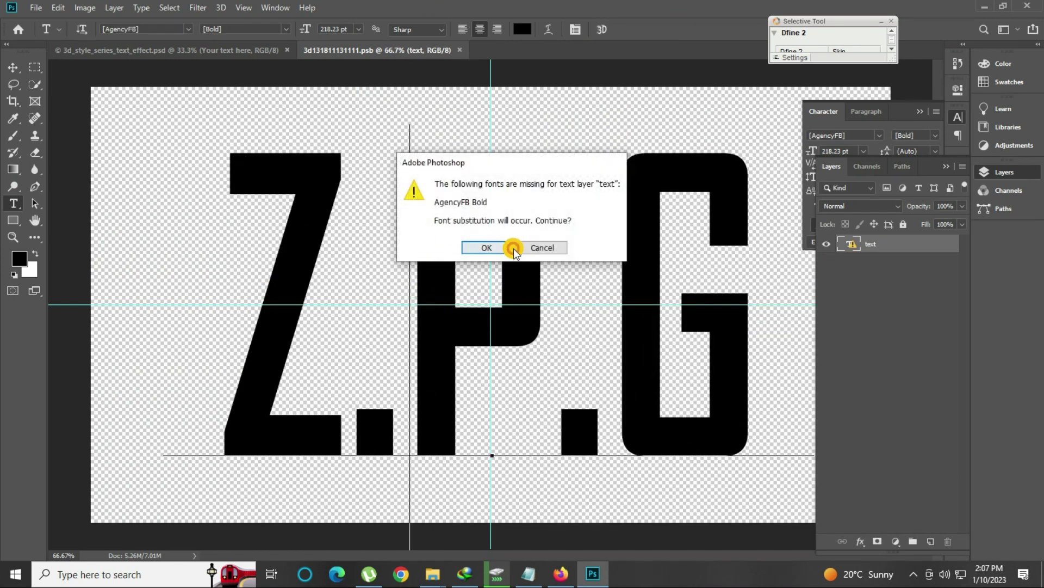
{"action": "left_click", "coordinate": [534, 248]}
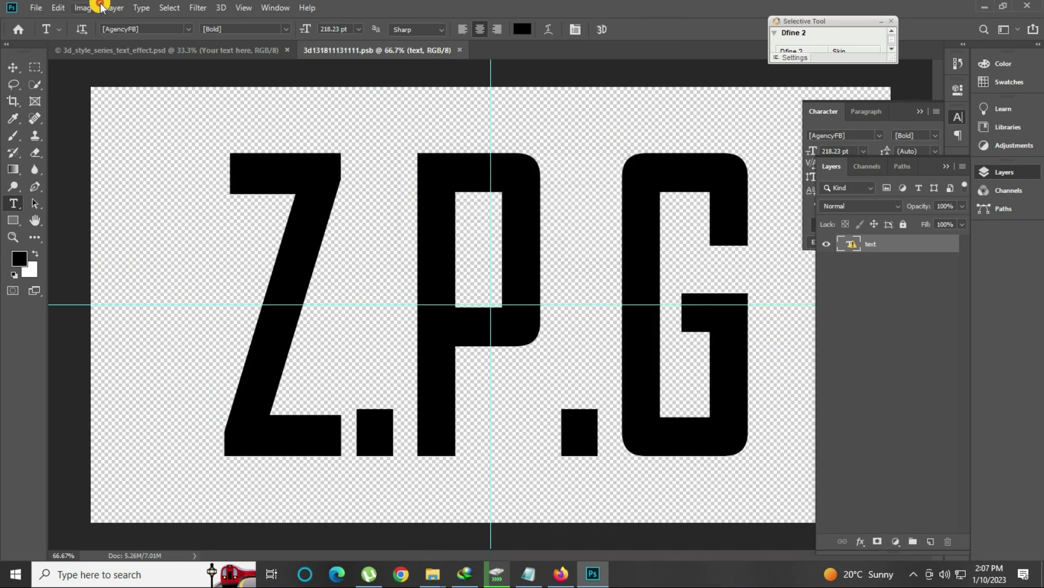
{"action": "right_click", "coordinate": [130, 27]}
{"action": "left_click", "coordinate": [140, 26]}
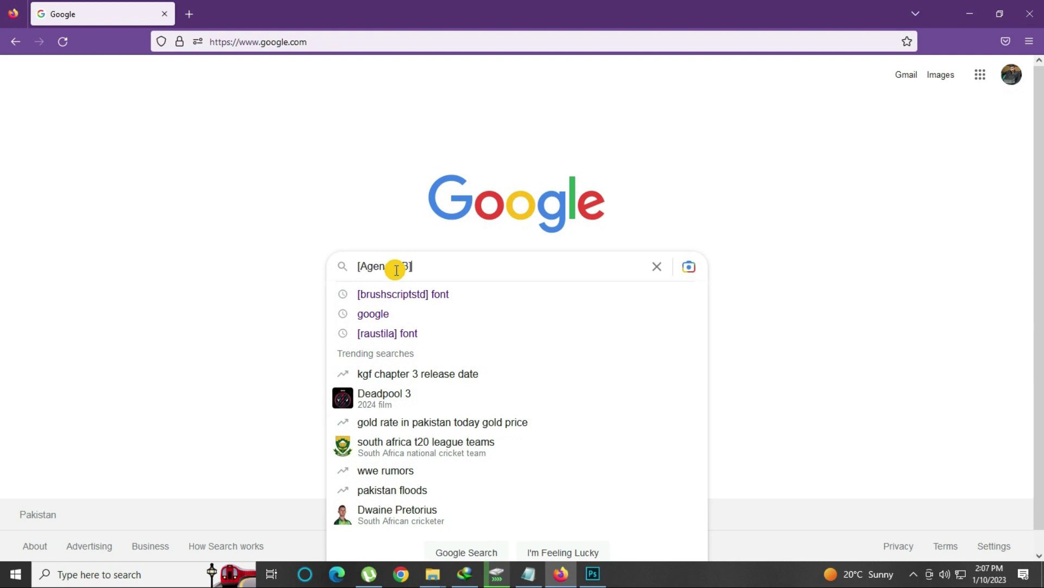
Step: Search for the AgencyFB font and download it from the freefontsfamily page
{"action": "type", "text": " font"}
{"action": "key", "text": "Return"}
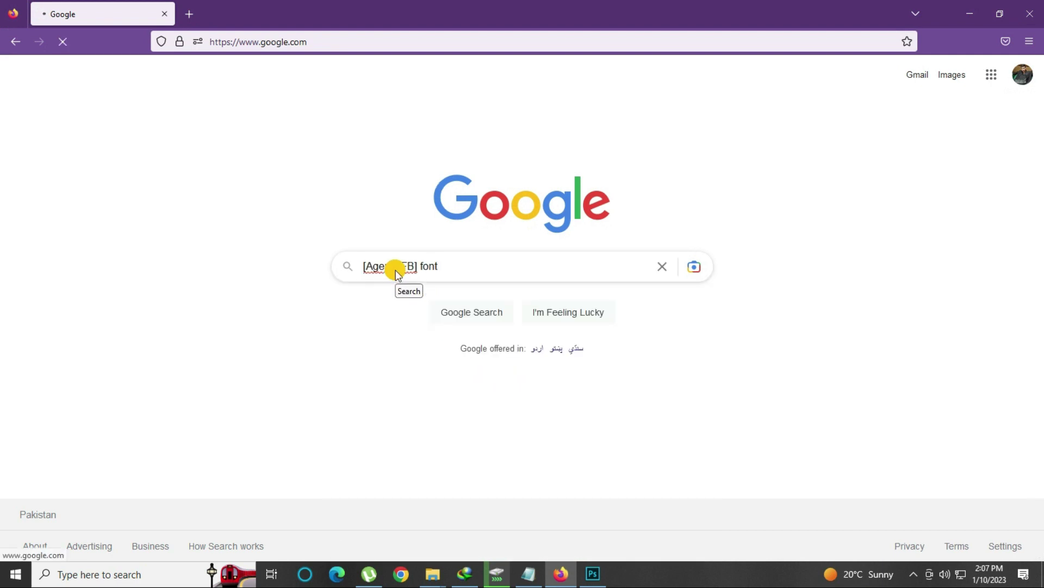
{"action": "left_click", "coordinate": [264, 229]}
{"action": "mouse_move", "coordinate": [496, 573]}
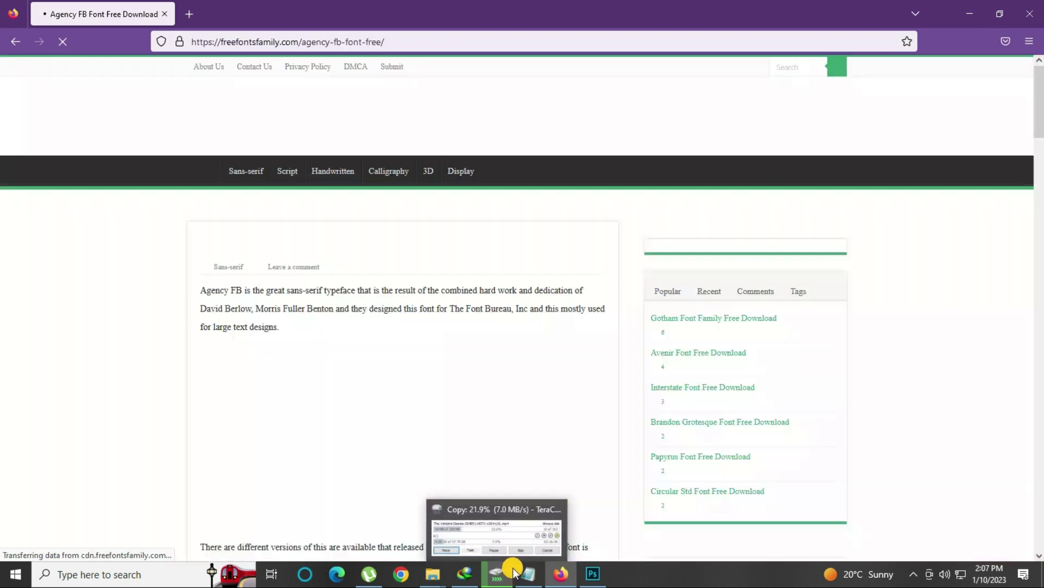
{"action": "scroll", "coordinate": [373, 283], "scroll_direction": "down", "scroll_amount": 10}
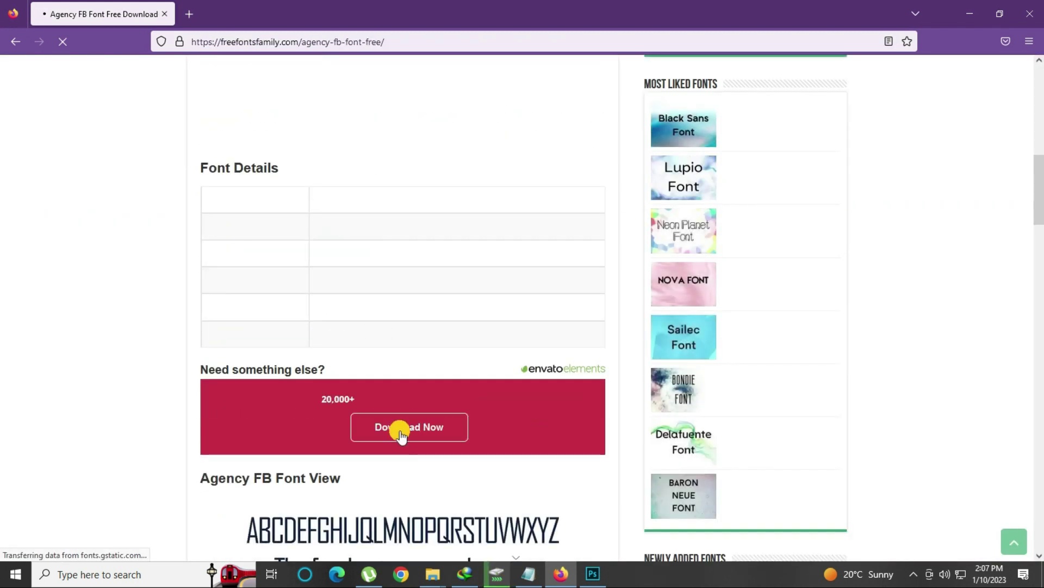
{"action": "scroll", "coordinate": [434, 453], "scroll_direction": "down", "scroll_amount": 5}
{"action": "scroll", "coordinate": [403, 420], "scroll_direction": "down", "scroll_amount": 5}
{"action": "scroll", "coordinate": [400, 408], "scroll_direction": "down", "scroll_amount": 8}
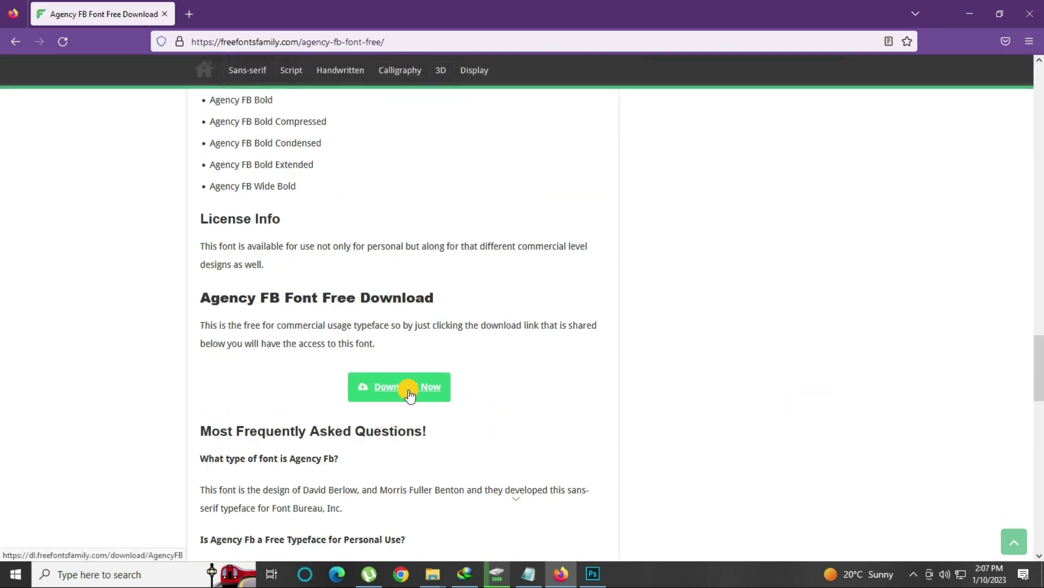
{"action": "scroll", "coordinate": [374, 395], "scroll_direction": "down", "scroll_amount": 7}
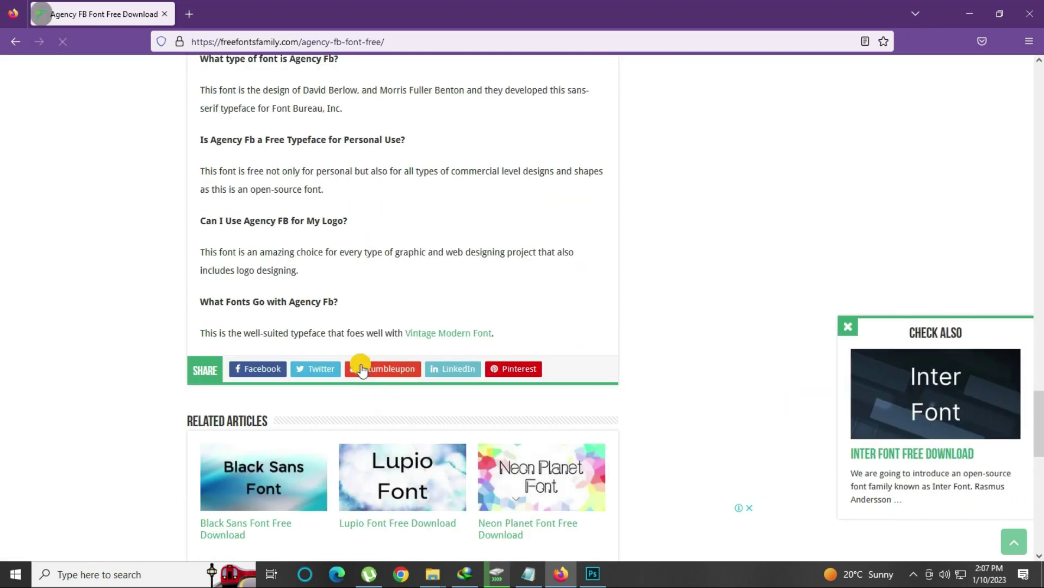
{"action": "scroll", "coordinate": [372, 345], "scroll_direction": "up", "scroll_amount": 5}
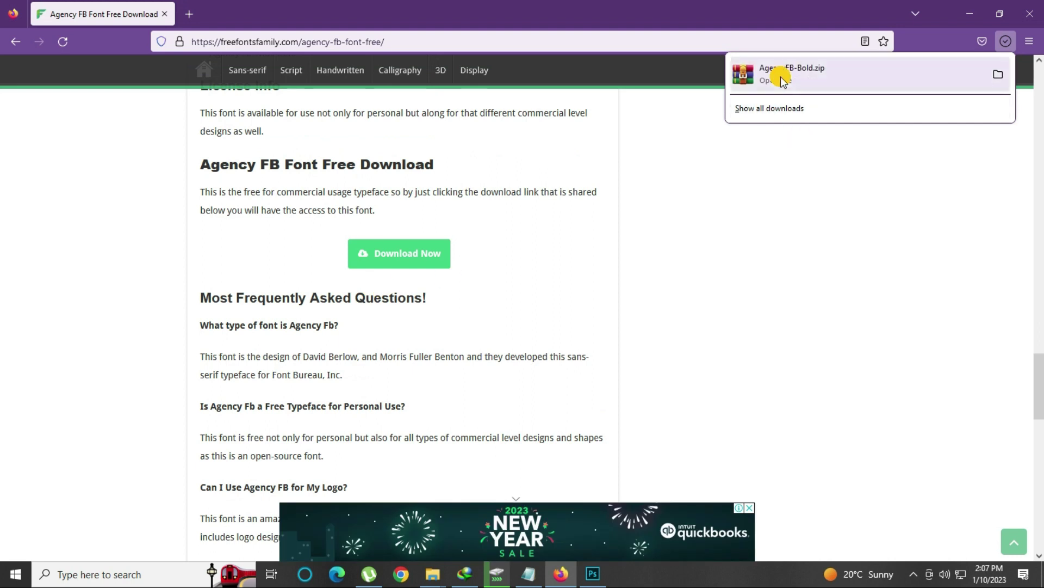
Step: Open AgencyFB-Bold.zip in WinRAR and install the Agency FB Bold font
{"action": "left_click", "coordinate": [780, 74]}
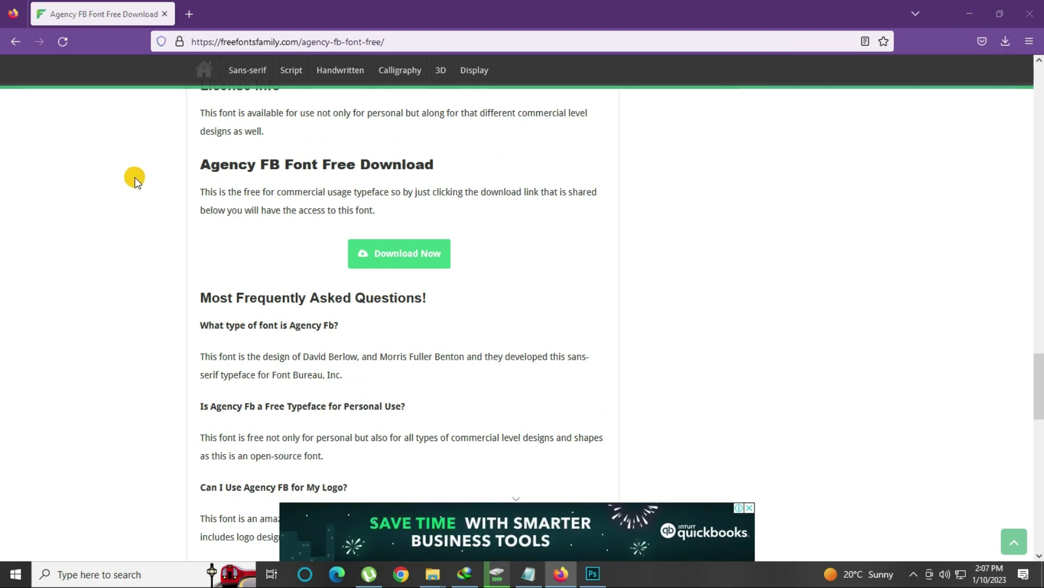
{"action": "left_click", "coordinate": [767, 81]}
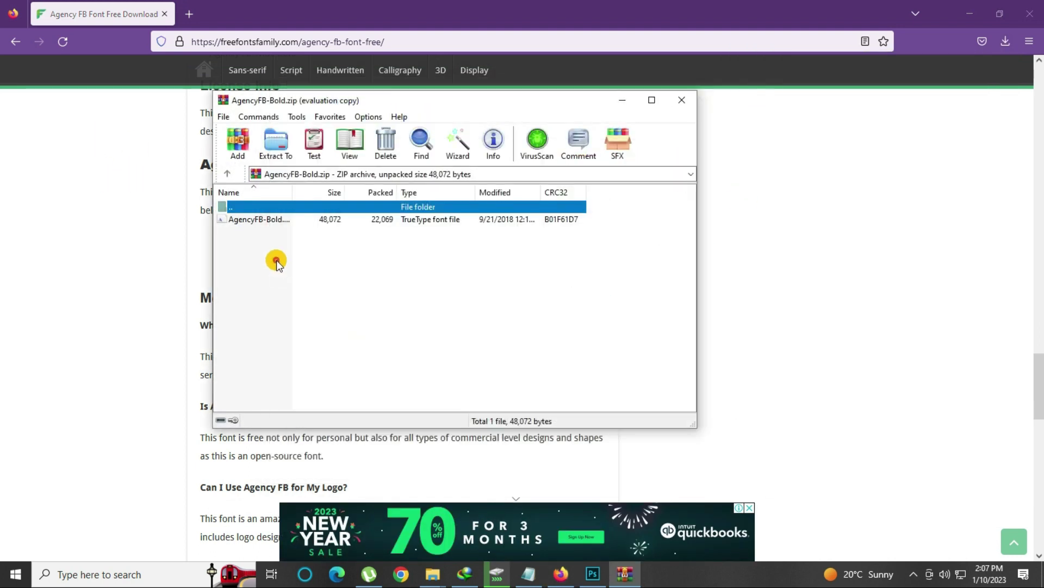
{"action": "double_click", "coordinate": [258, 218]}
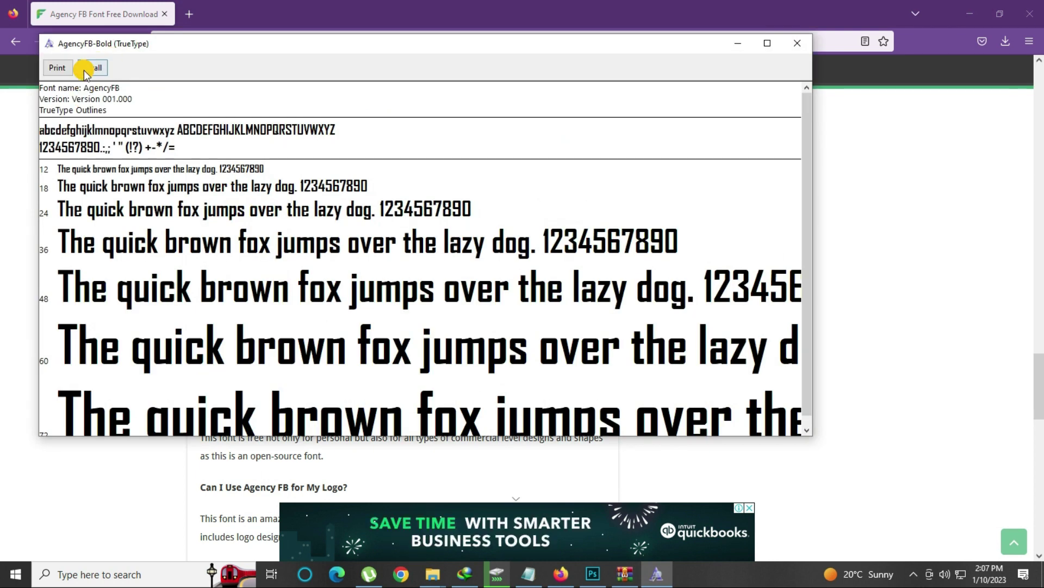
{"action": "left_click", "coordinate": [87, 68]}
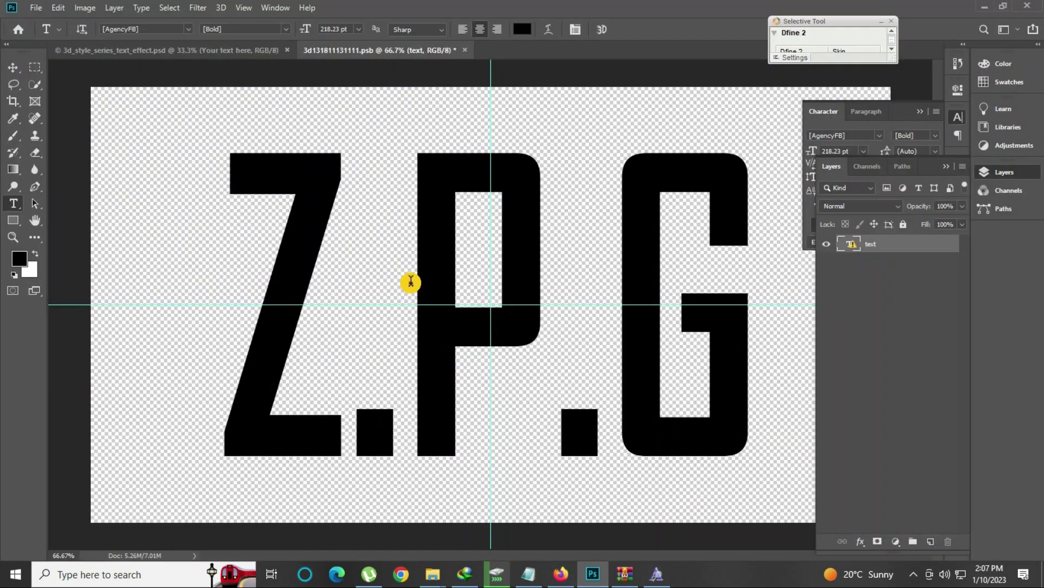
{"action": "left_click", "coordinate": [410, 281]}
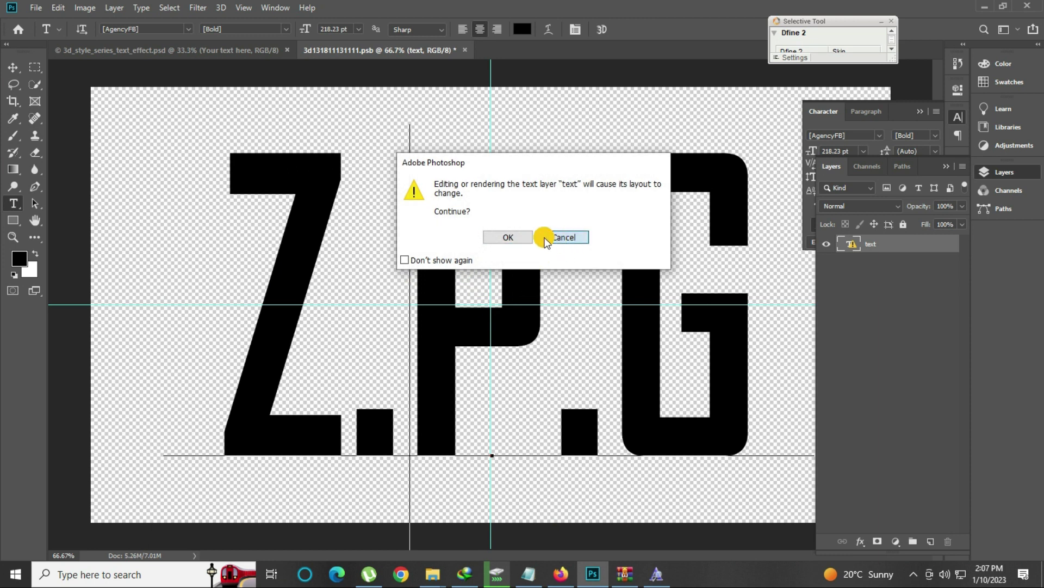
Step: Replace Z.P.G with spaced-out H E C and save the smart object into the mockup
{"action": "left_click", "coordinate": [511, 237]}
{"action": "key", "text": "ctrl+a"}
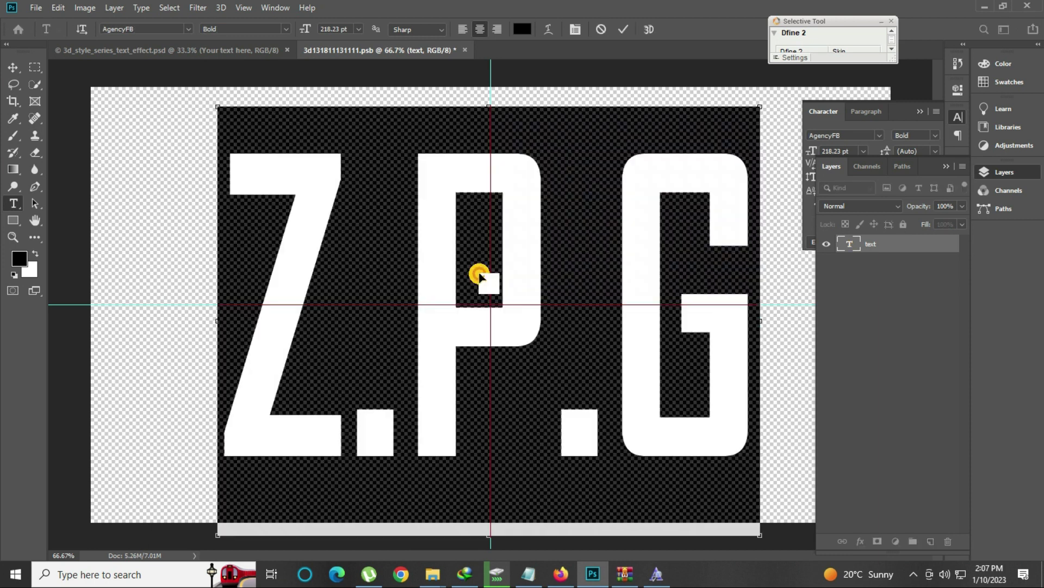
{"action": "type", "text": "HE"}
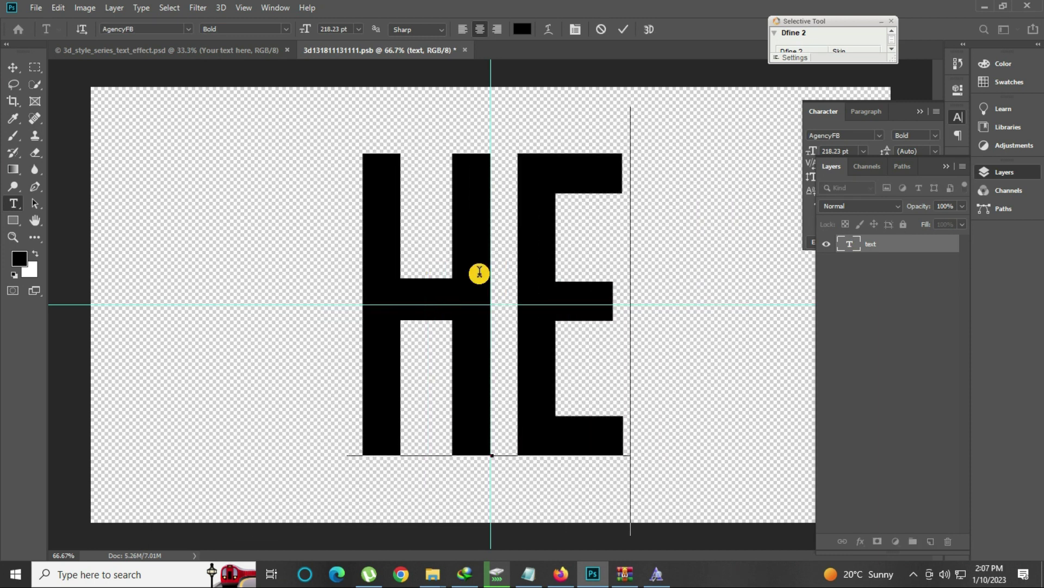
{"action": "type", "text": "C"}
{"action": "key", "text": "Left"}
{"action": "key", "text": "Left"}
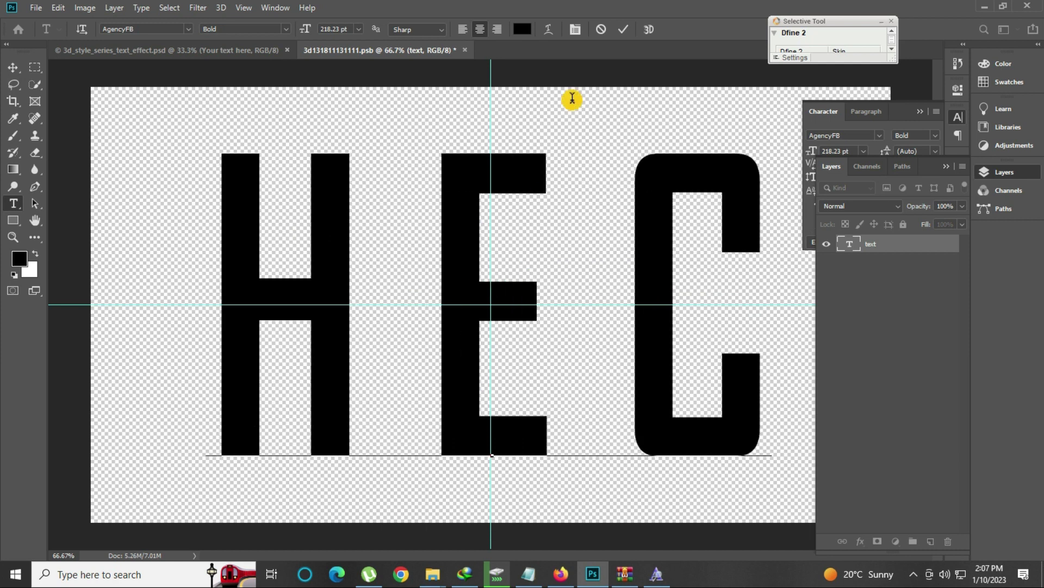
{"action": "left_click", "coordinate": [623, 29]}
{"action": "left_click", "coordinate": [467, 52]}
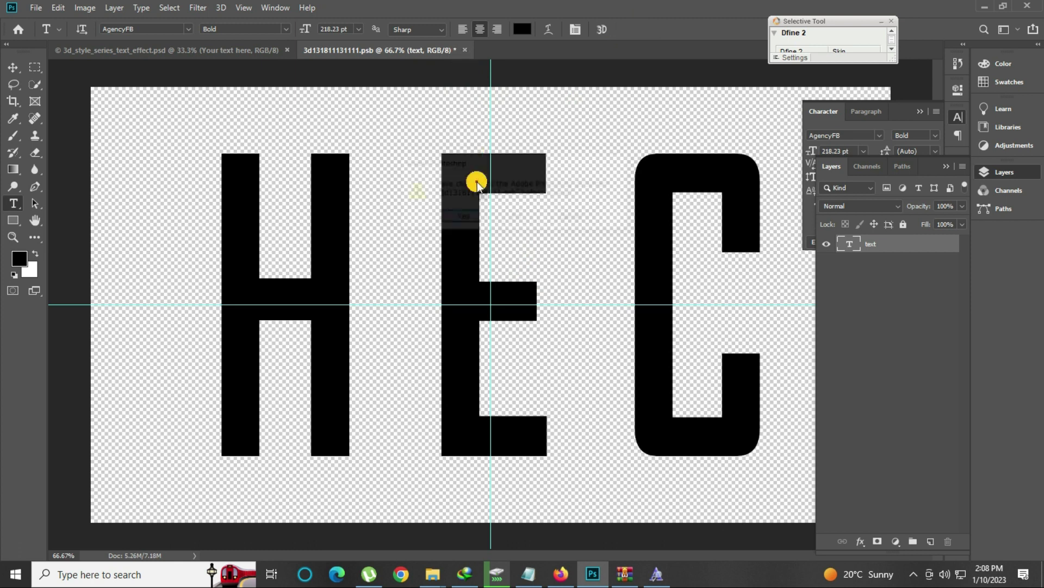
{"action": "left_click", "coordinate": [452, 214]}
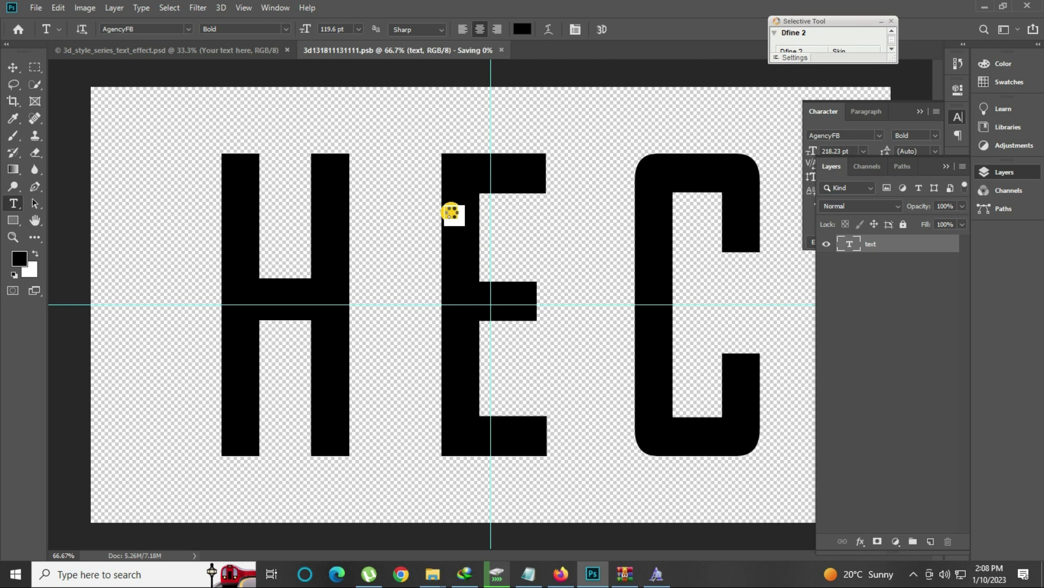
{"action": "key", "text": "ctrl+w"}
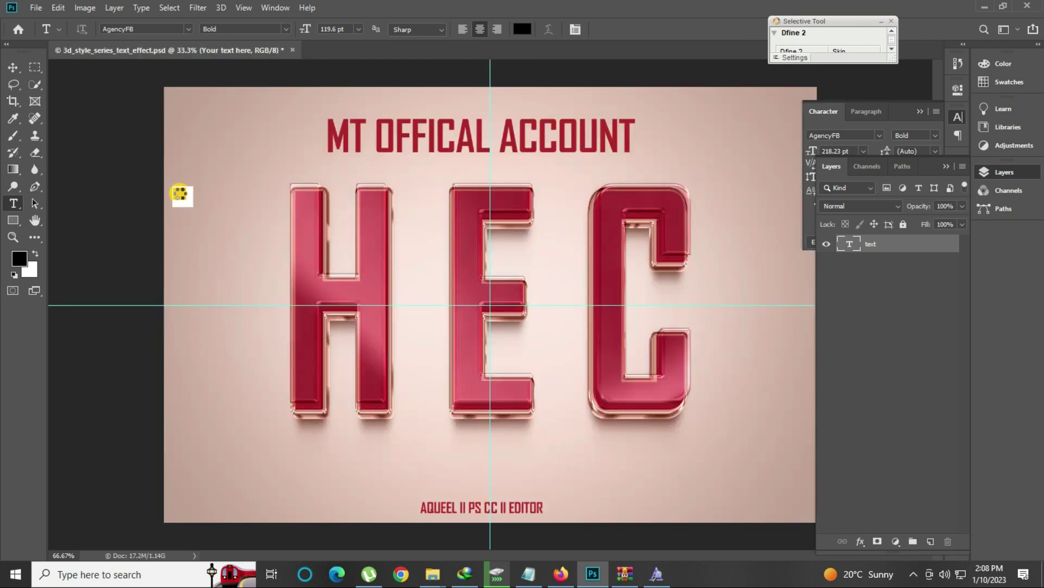
Step: Inspect the HEC lettering up close, then hide and delete the black Lorem Ipsum layer
{"action": "left_click", "coordinate": [12, 237]}
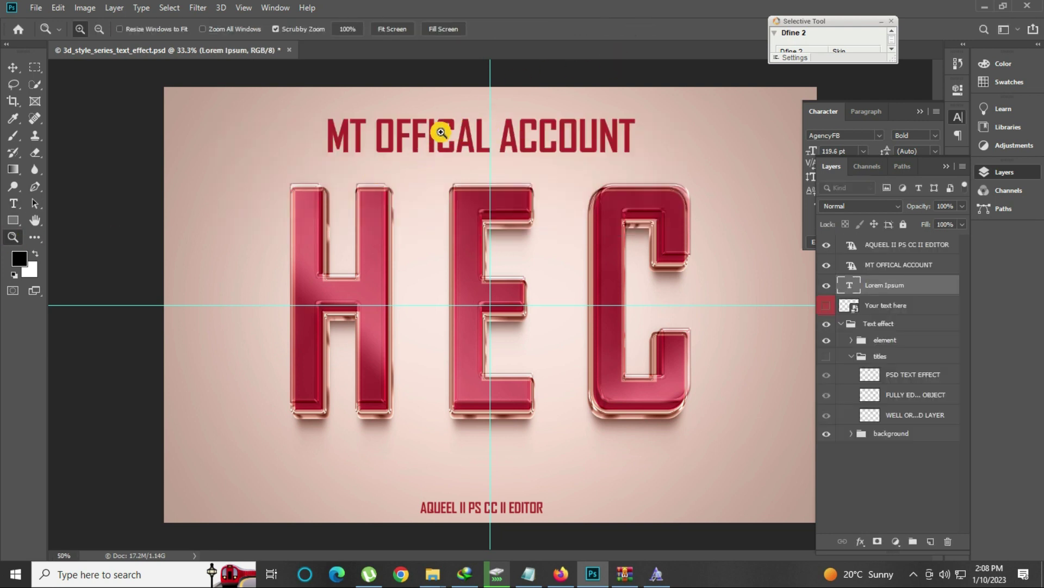
{"action": "left_click_drag", "start_coordinate": [441, 132], "coordinate": [478, 141]}
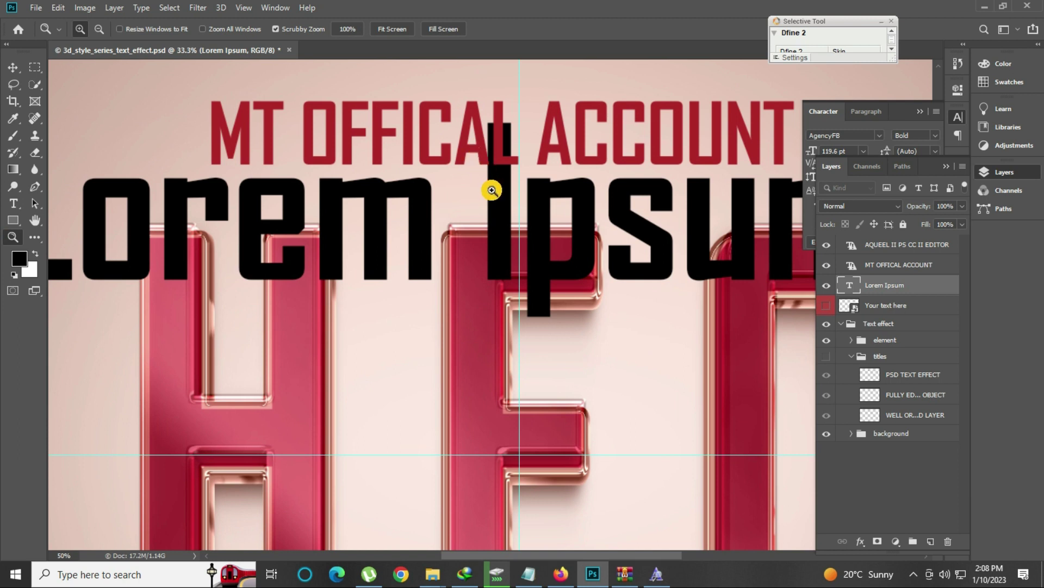
{"action": "right_click", "coordinate": [338, 221]}
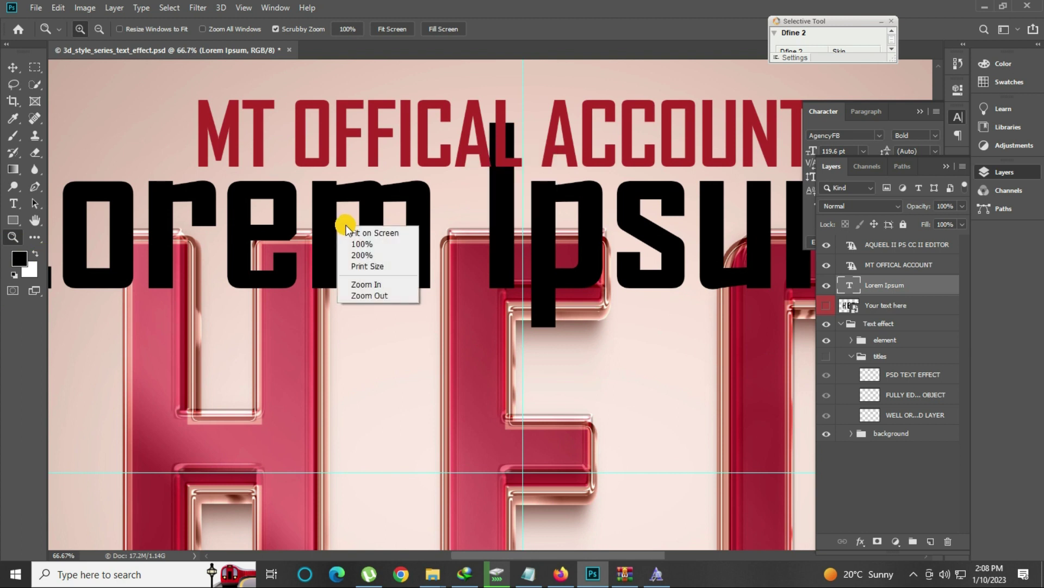
{"action": "left_click", "coordinate": [358, 229]}
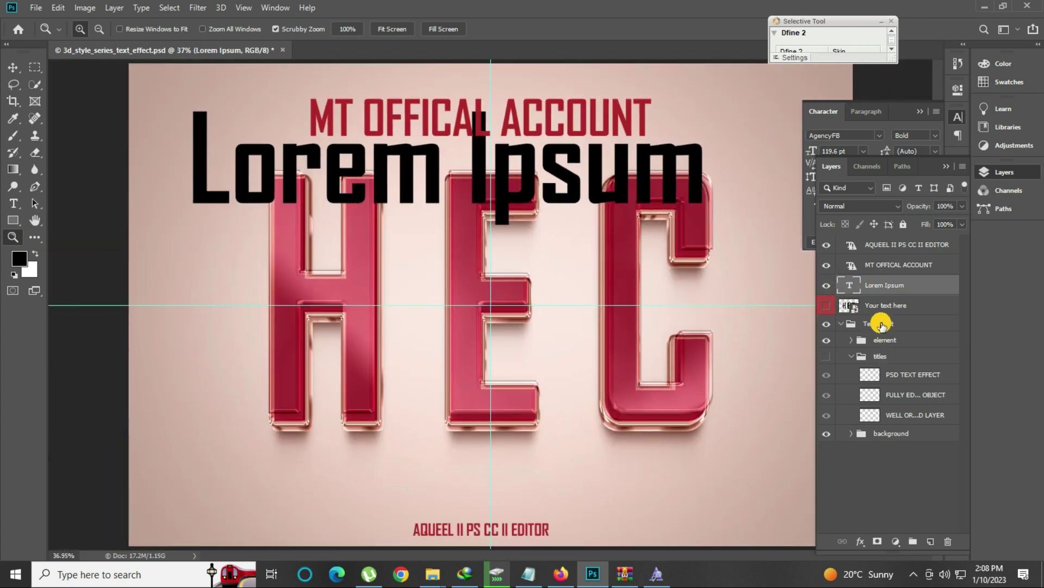
{"action": "left_click", "coordinate": [826, 285]}
{"action": "right_click", "coordinate": [886, 288]}
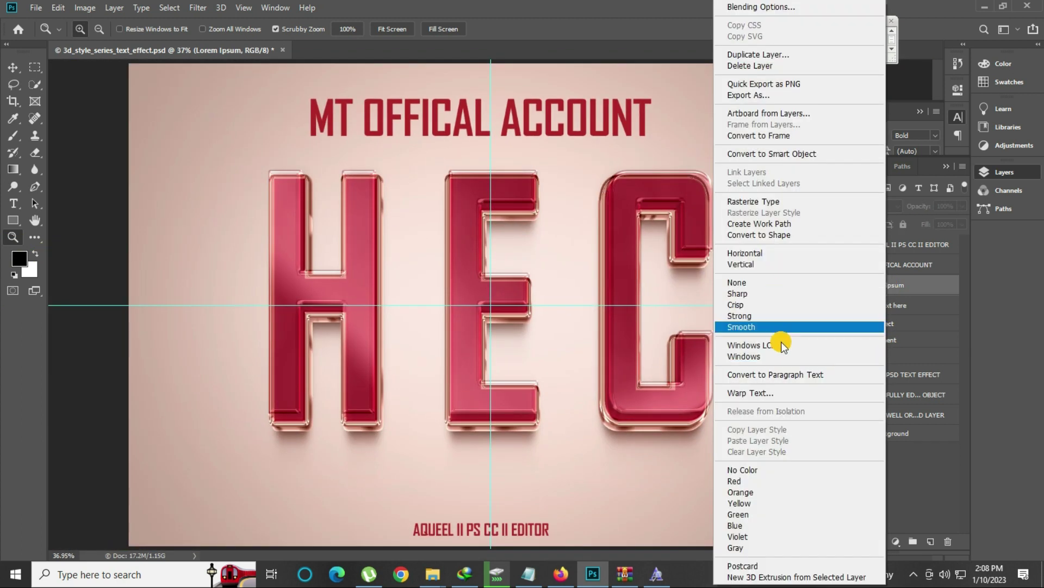
{"action": "left_click", "coordinate": [749, 66]}
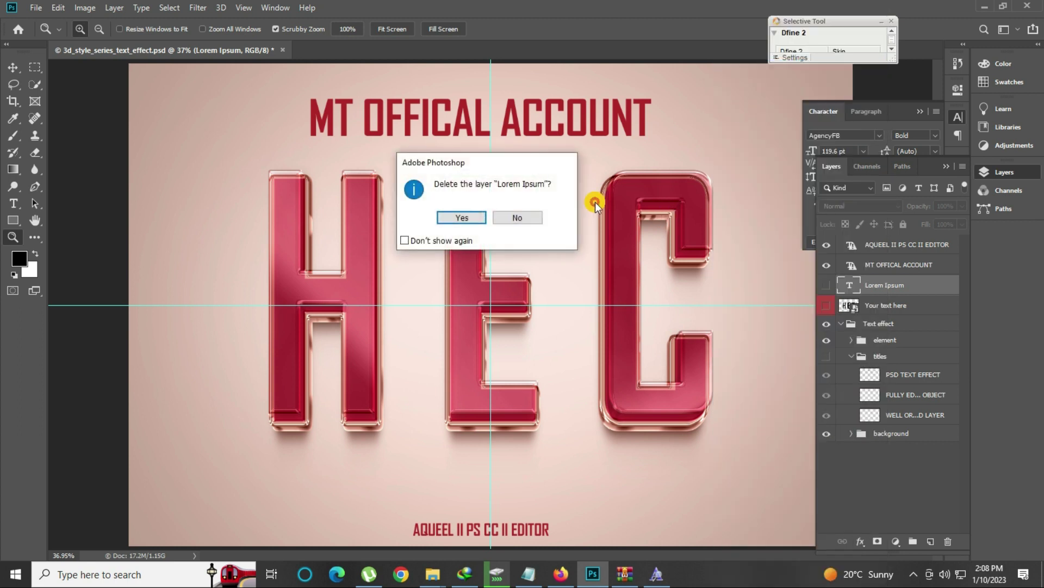
{"action": "left_click", "coordinate": [471, 216]}
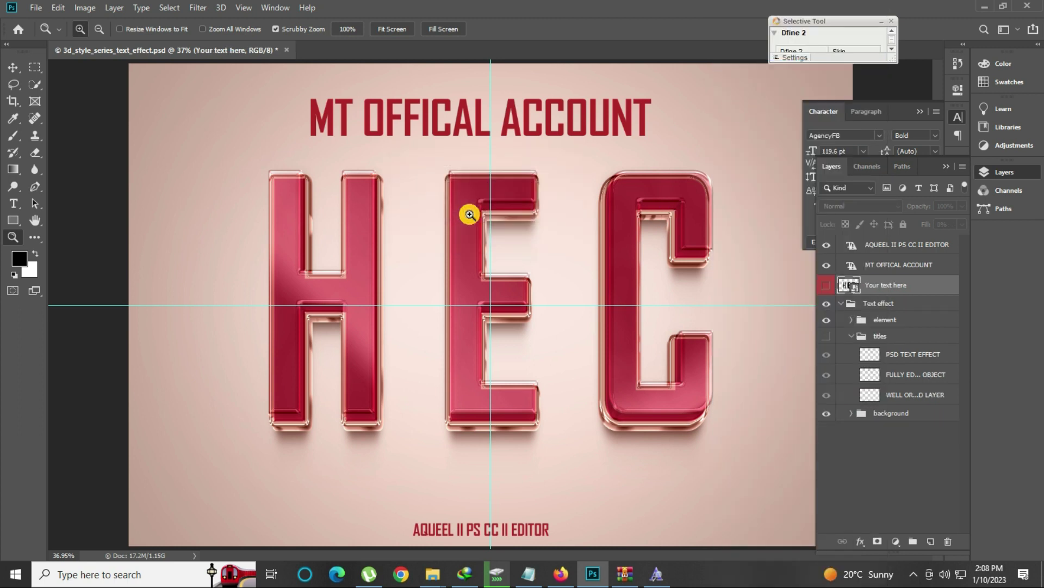
Step: Minimize Photoshop and Firefox and close the font preview and zip archive windows
{"action": "left_click", "coordinate": [974, 6]}
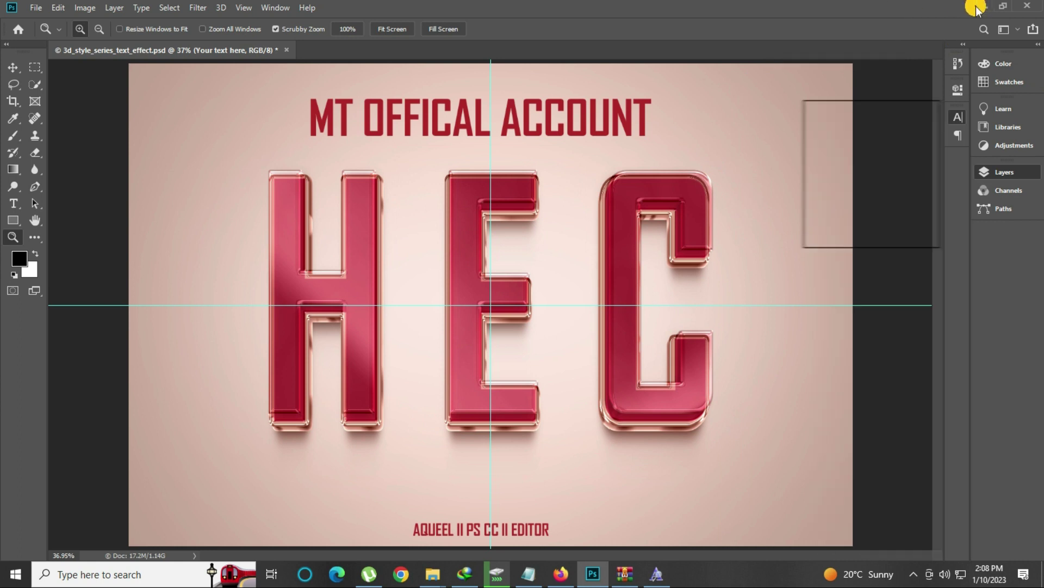
{"action": "left_click", "coordinate": [807, 45]}
{"action": "left_click", "coordinate": [970, 14]}
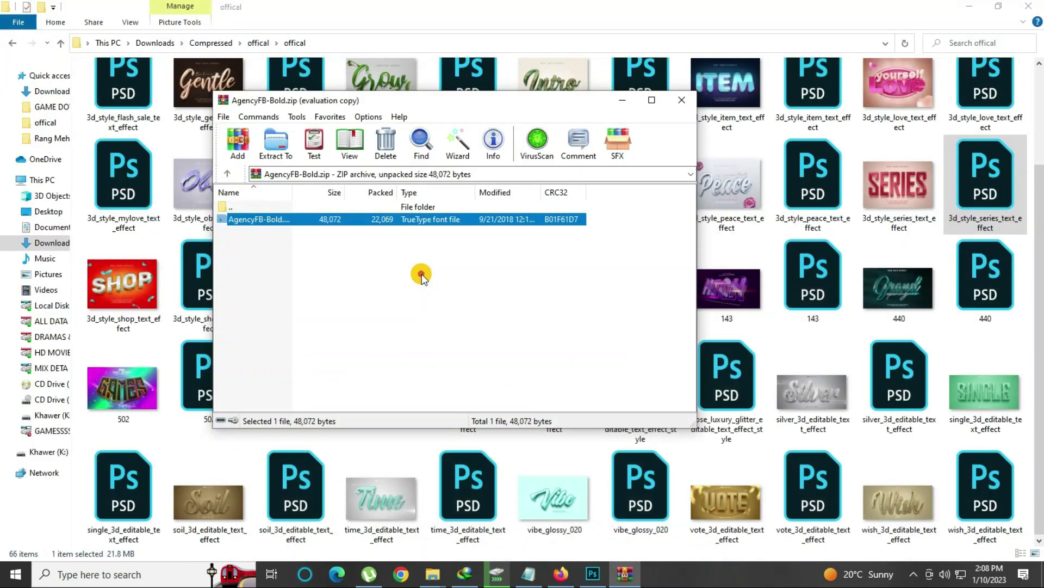
{"action": "left_click", "coordinate": [681, 100]}
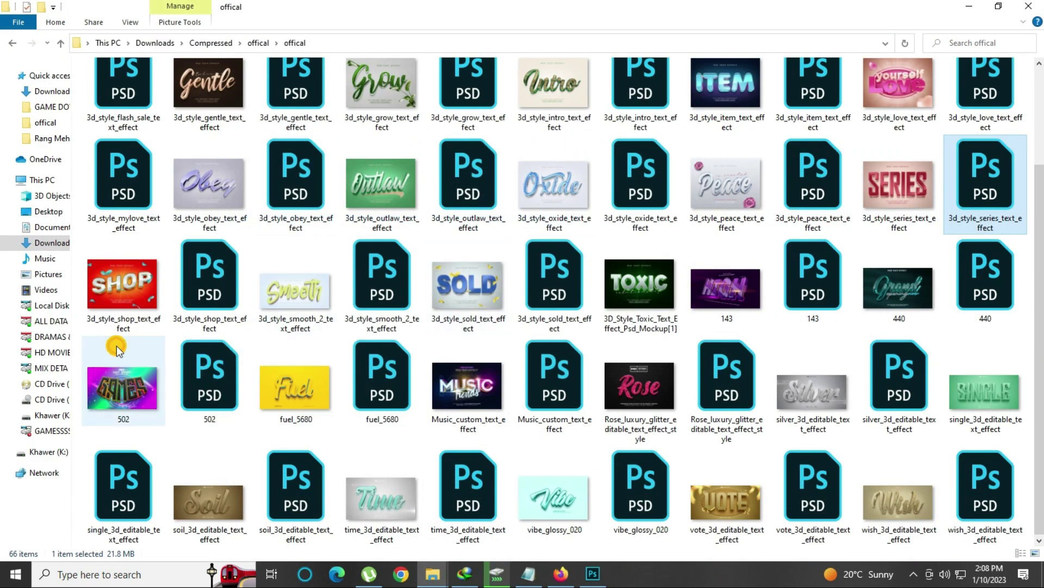
Step: Preview the Smooth and Rose mockup images, then open the Rose luxury glitter PSD
{"action": "left_click", "coordinate": [123, 284]}
{"action": "left_click", "coordinate": [361, 269]}
{"action": "left_click", "coordinate": [317, 301]}
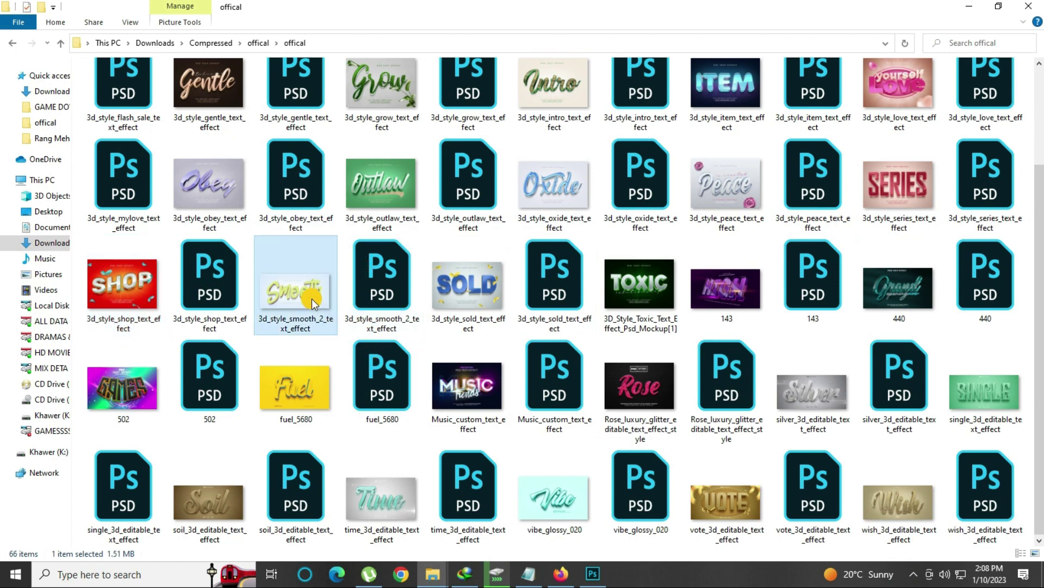
{"action": "double_click", "coordinate": [298, 310]}
{"action": "left_click", "coordinate": [1029, 6]}
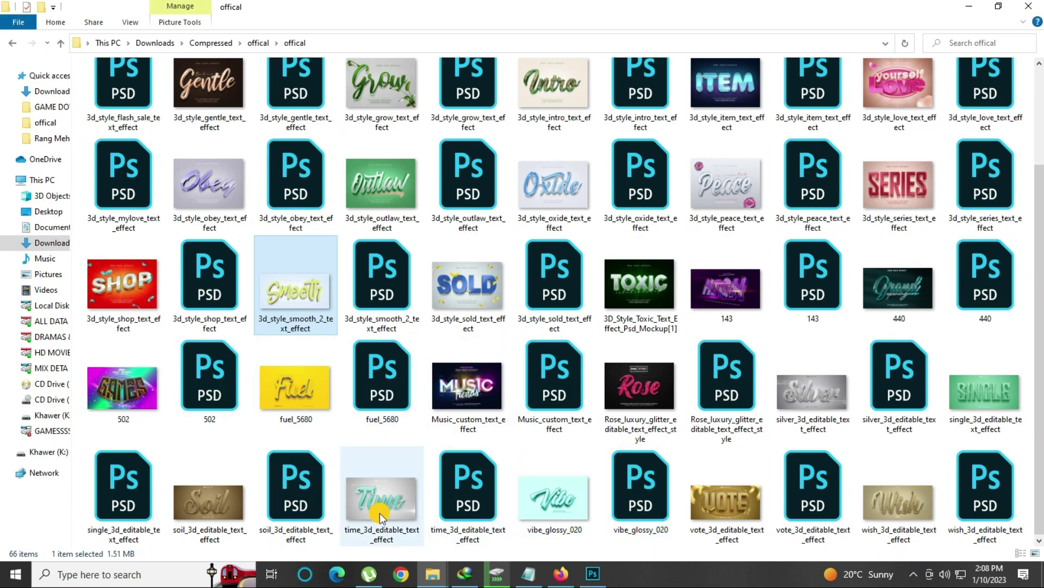
{"action": "double_click", "coordinate": [664, 409]}
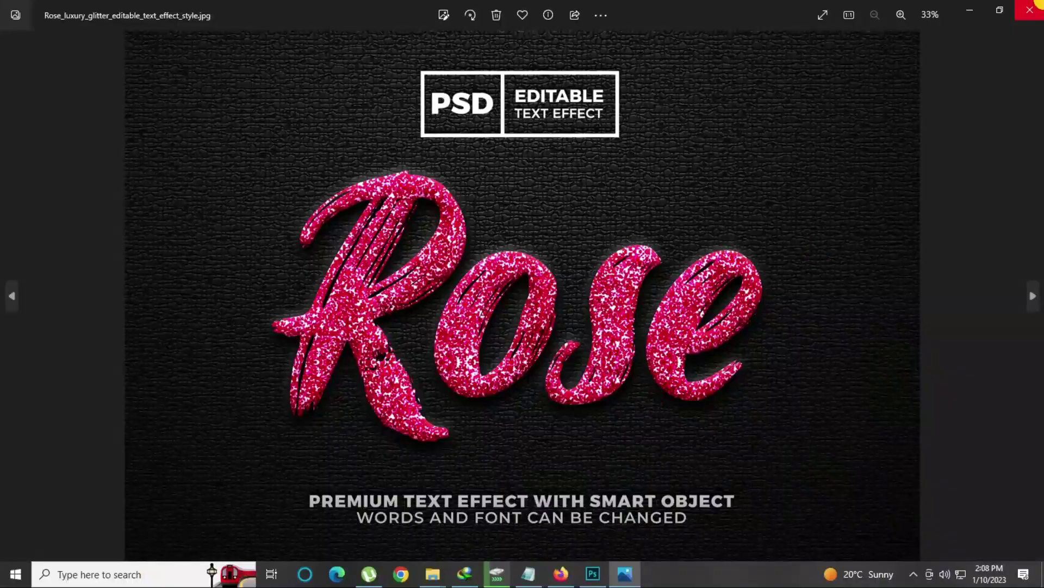
{"action": "left_click", "coordinate": [1031, 8]}
{"action": "double_click", "coordinate": [698, 433]}
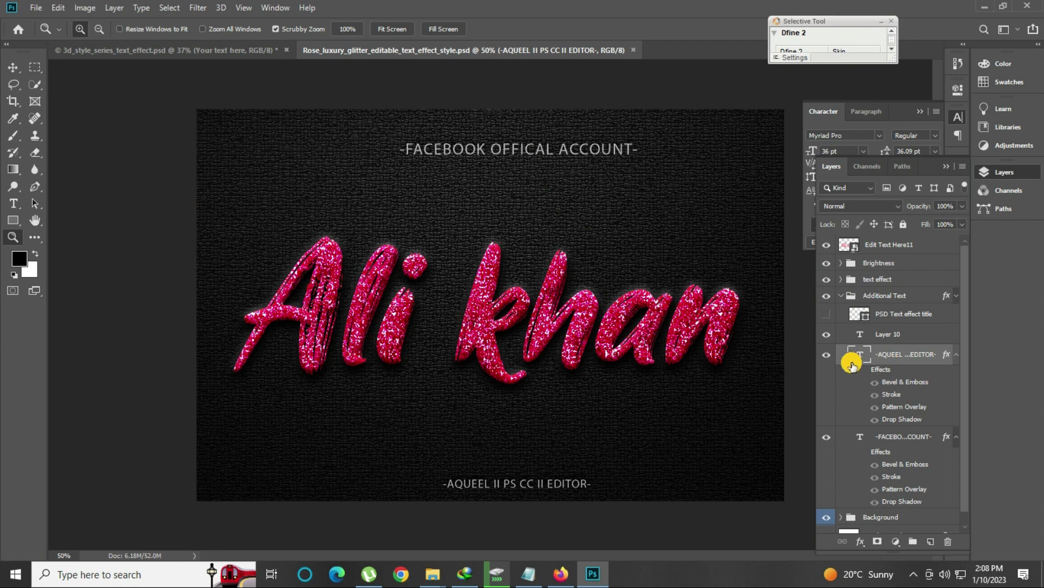
Step: Open the Edit Text Here11 smart object with Ali khan, dismiss missing fonts, and pick the Type tool
{"action": "double_click", "coordinate": [849, 252]}
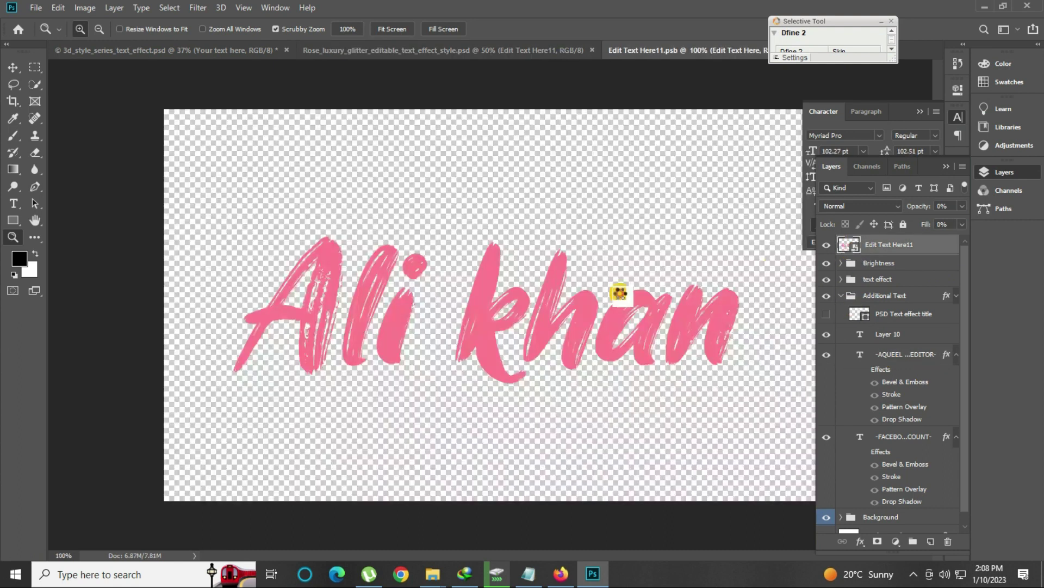
{"action": "left_click", "coordinate": [579, 314]}
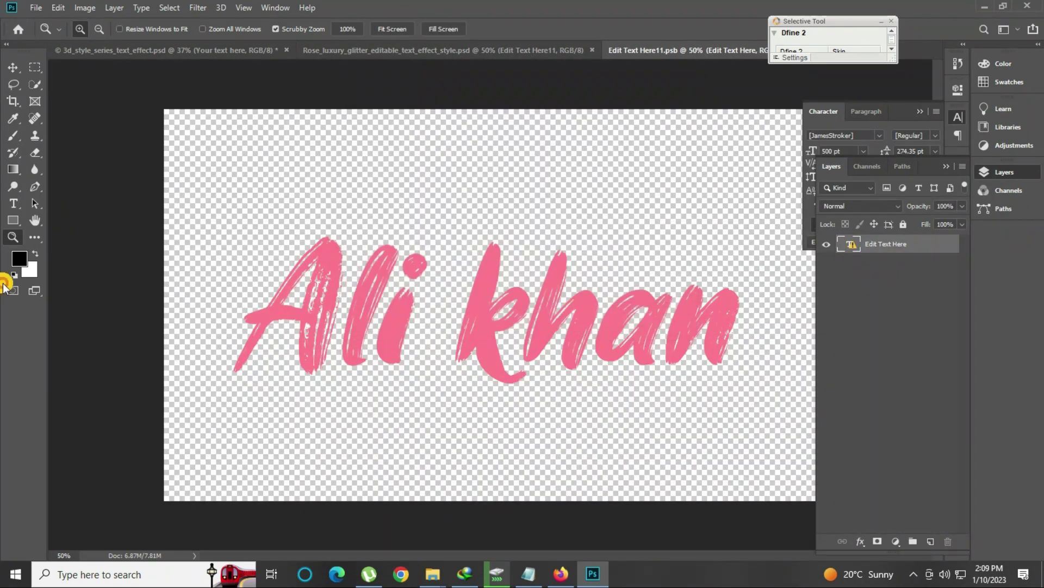
{"action": "left_click", "coordinate": [17, 204]}
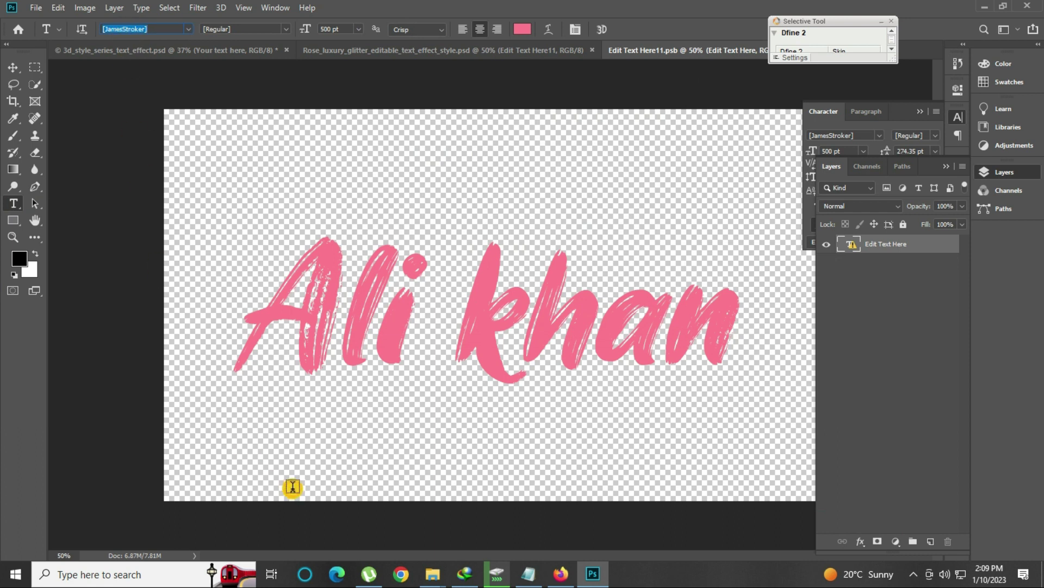
{"action": "left_click", "coordinate": [551, 569]}
Step: Search for the James Stroker font and download it from dafont.com
{"action": "left_click", "coordinate": [270, 42]}
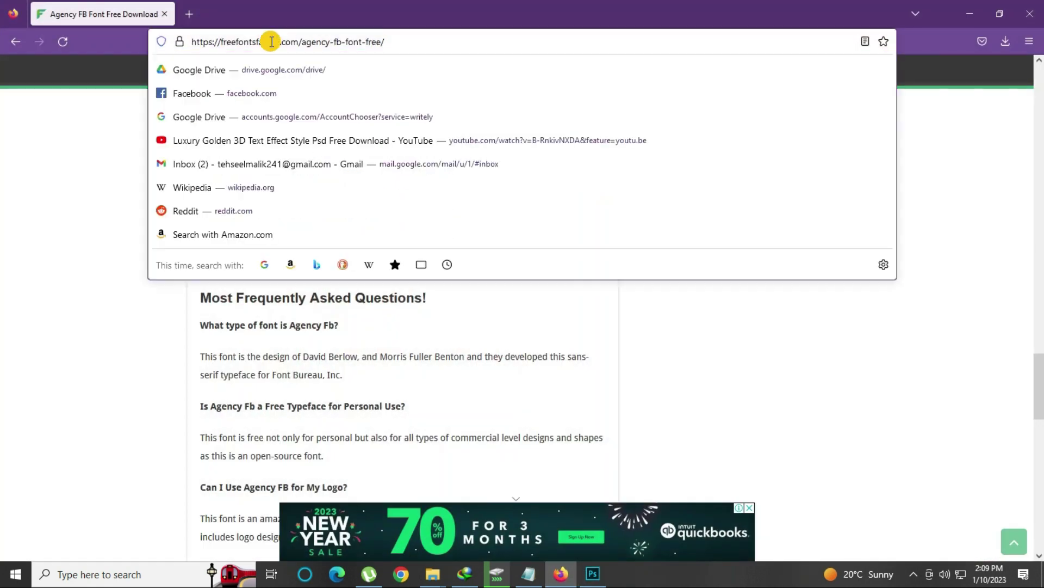
{"action": "key", "text": "ctrl+v"}
{"action": "type", "text": "t"}
{"action": "key", "text": "Return"}
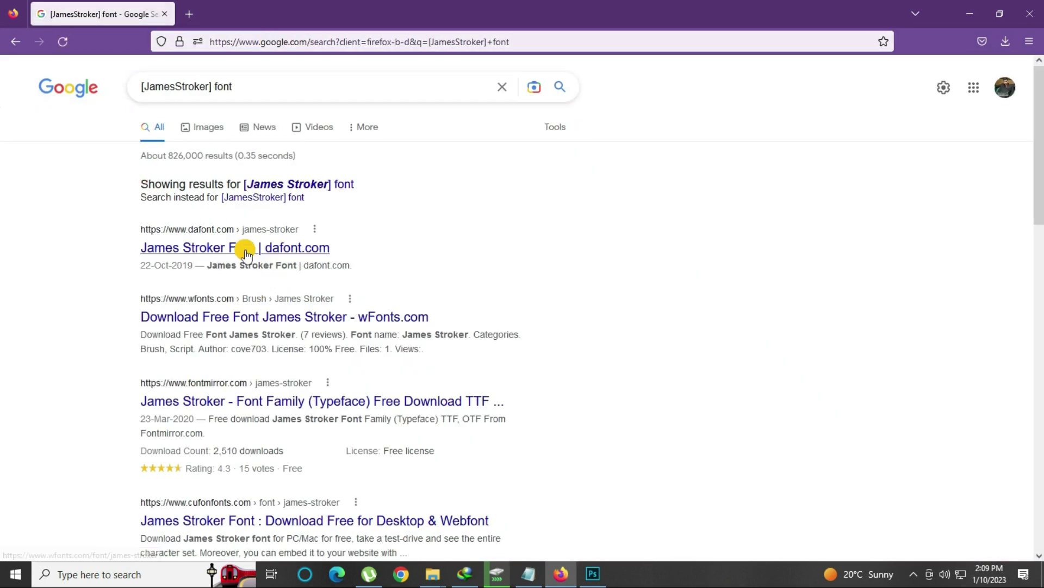
{"action": "left_click", "coordinate": [268, 249]}
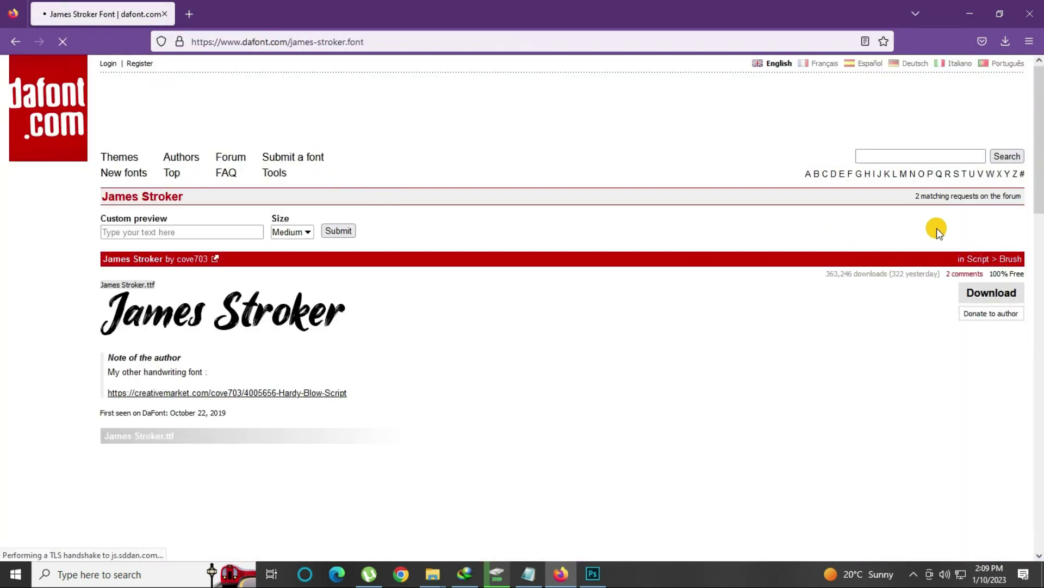
{"action": "left_click", "coordinate": [991, 292]}
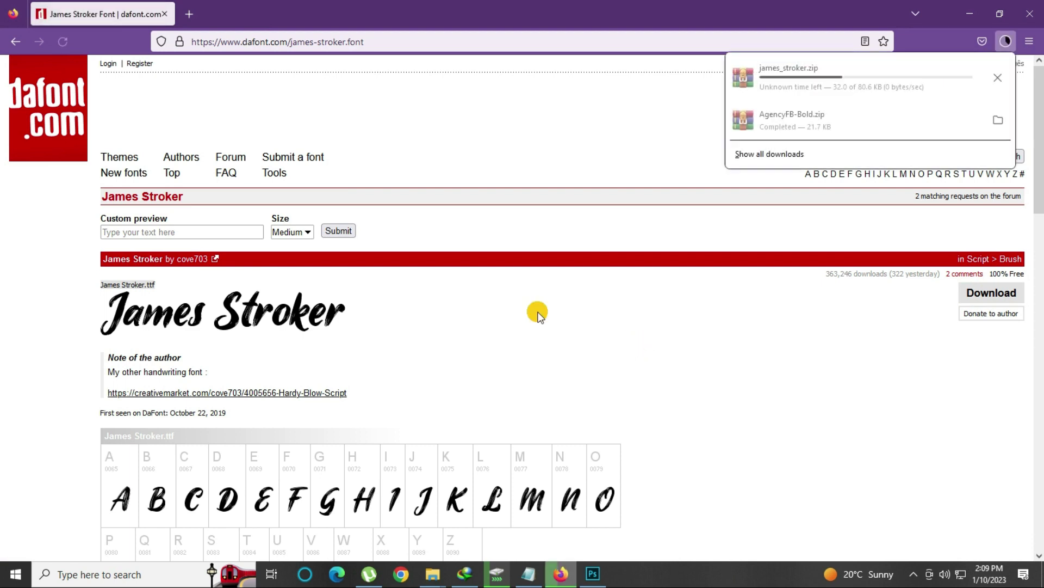
Step: Open the James Stroker zip in WinRAR and install the font
{"action": "left_click", "coordinate": [773, 77]}
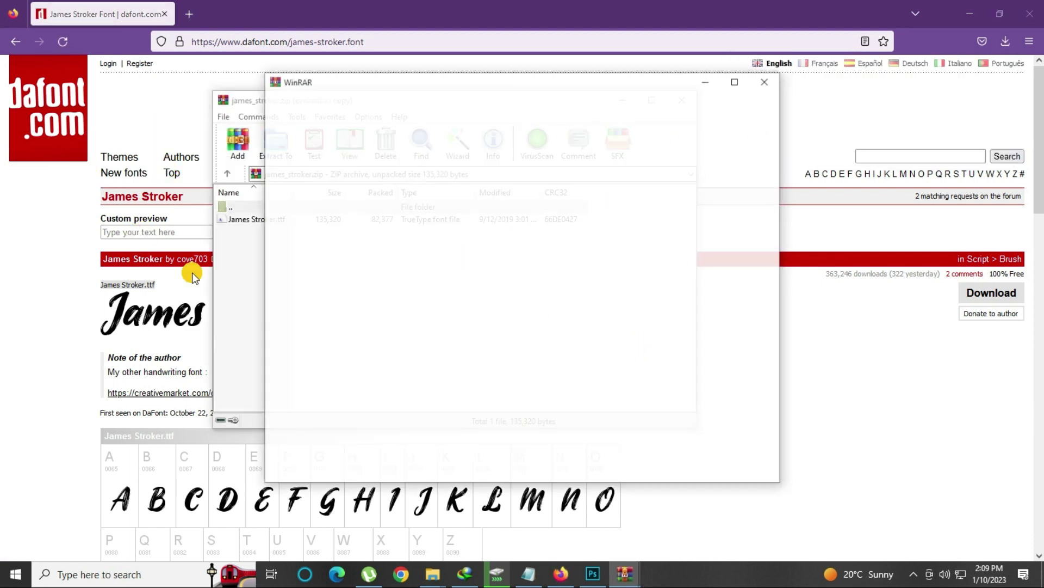
{"action": "left_click", "coordinate": [778, 78]}
{"action": "double_click", "coordinate": [301, 217]}
{"action": "left_click", "coordinate": [142, 119]}
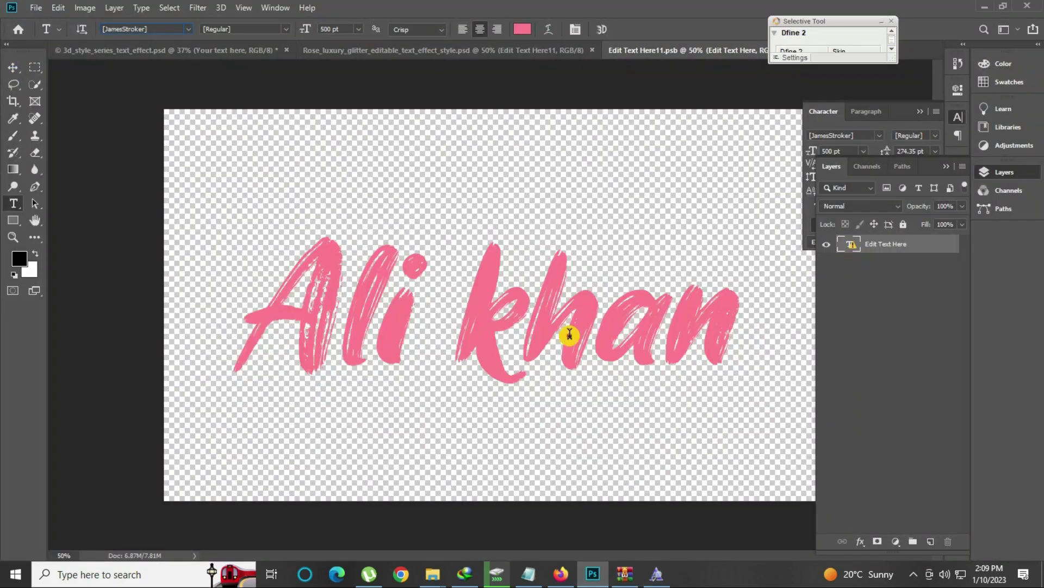
{"action": "left_click", "coordinate": [531, 325]}
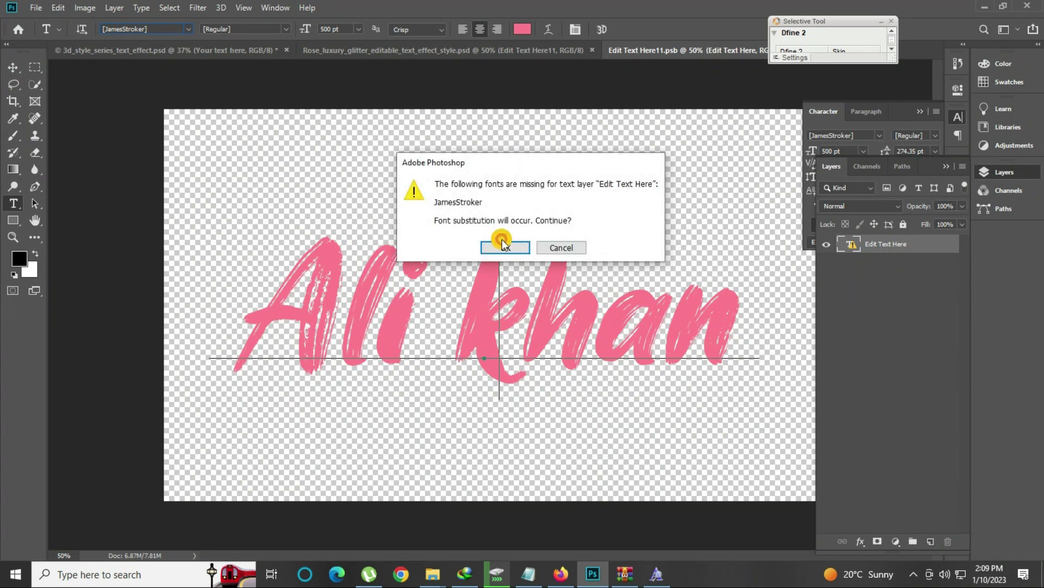
{"action": "key", "text": "Return"}
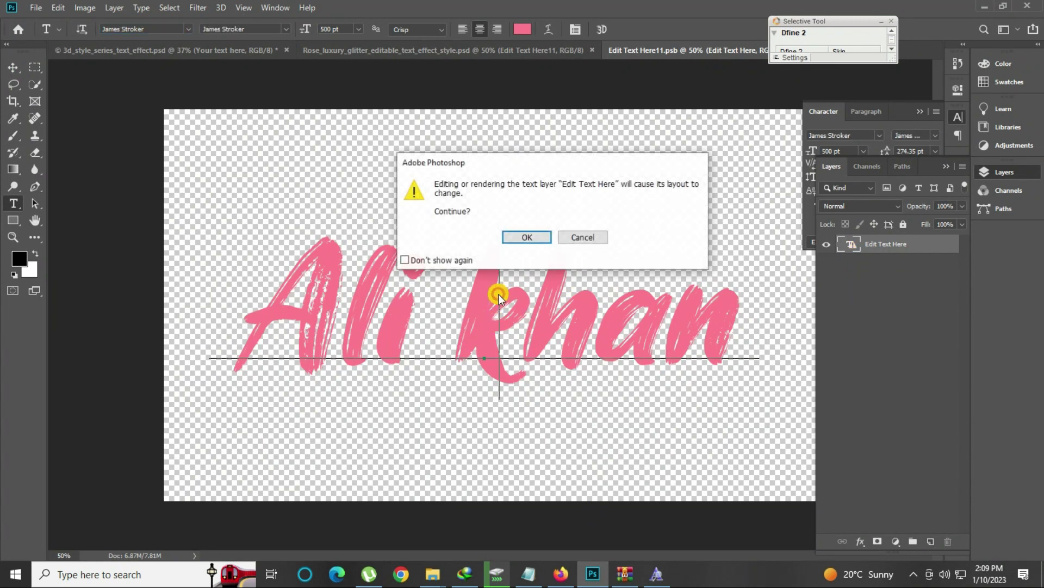
{"action": "key", "text": "Return"}
{"action": "key", "text": "ctrl+a"}
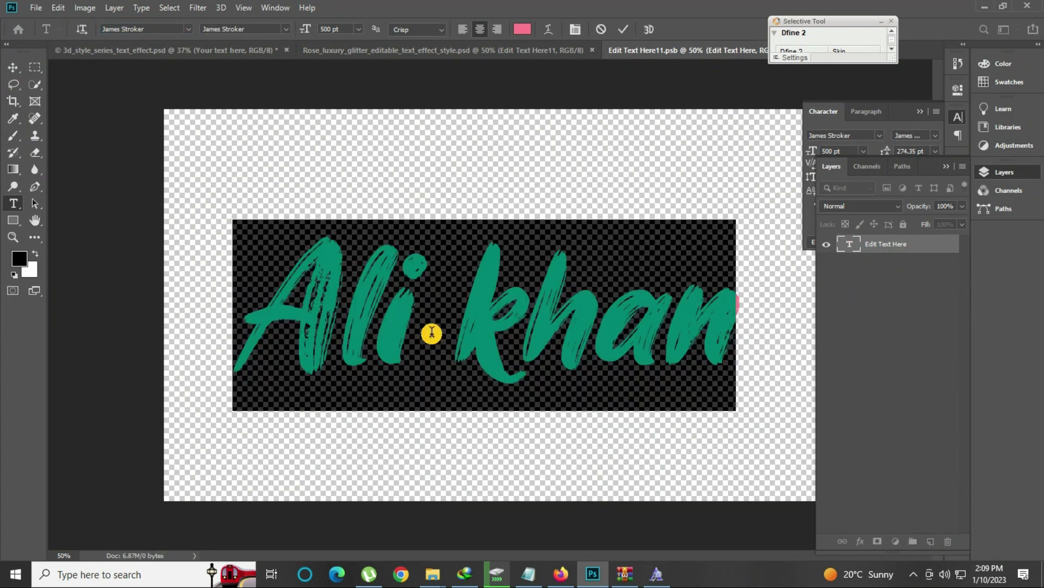
{"action": "type", "text": "AZHAR"}
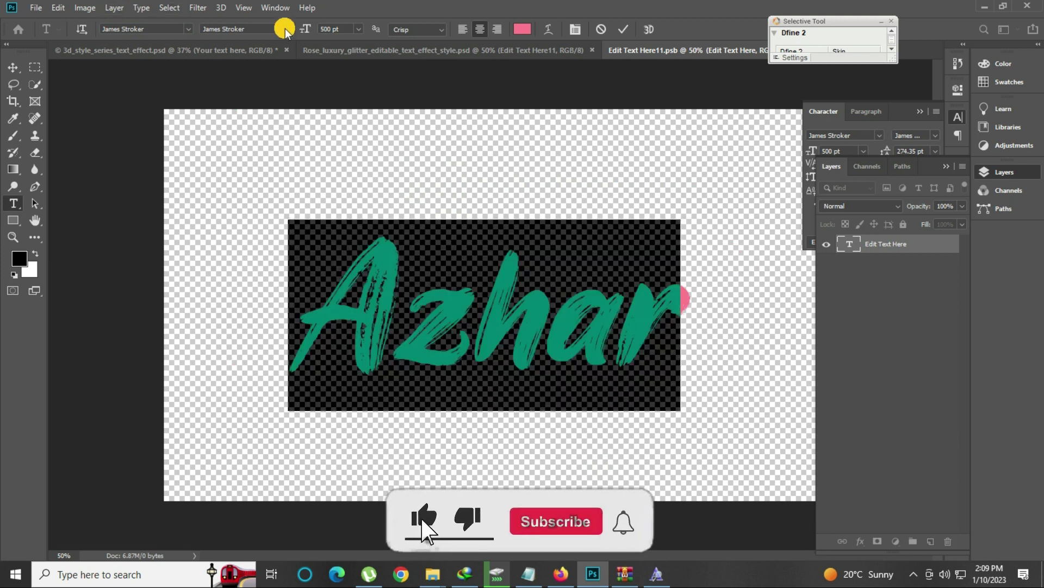
{"action": "left_click_drag", "start_coordinate": [304, 31], "coordinate": [338, 35]}
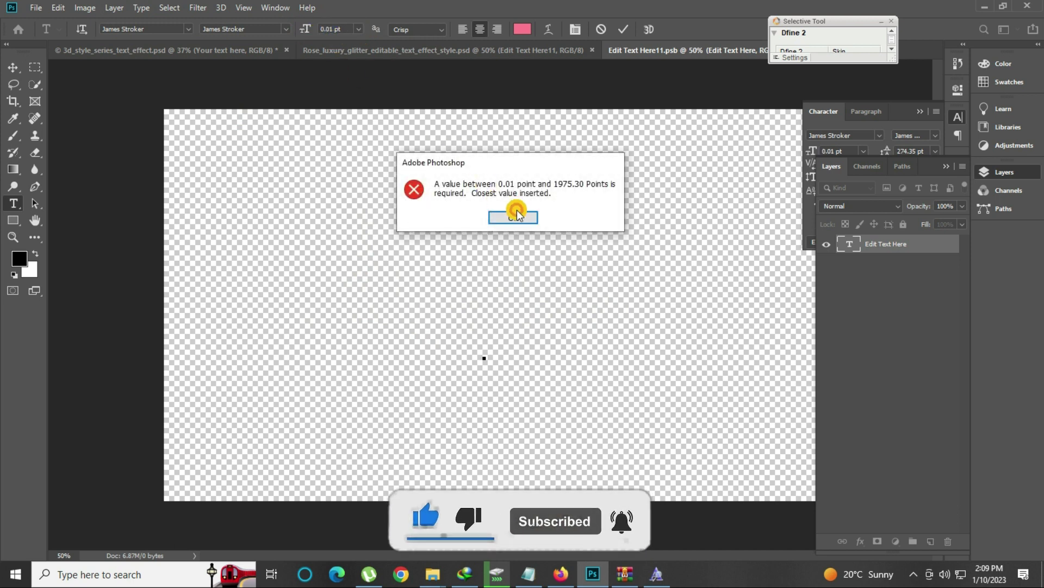
{"action": "left_click", "coordinate": [515, 218]}
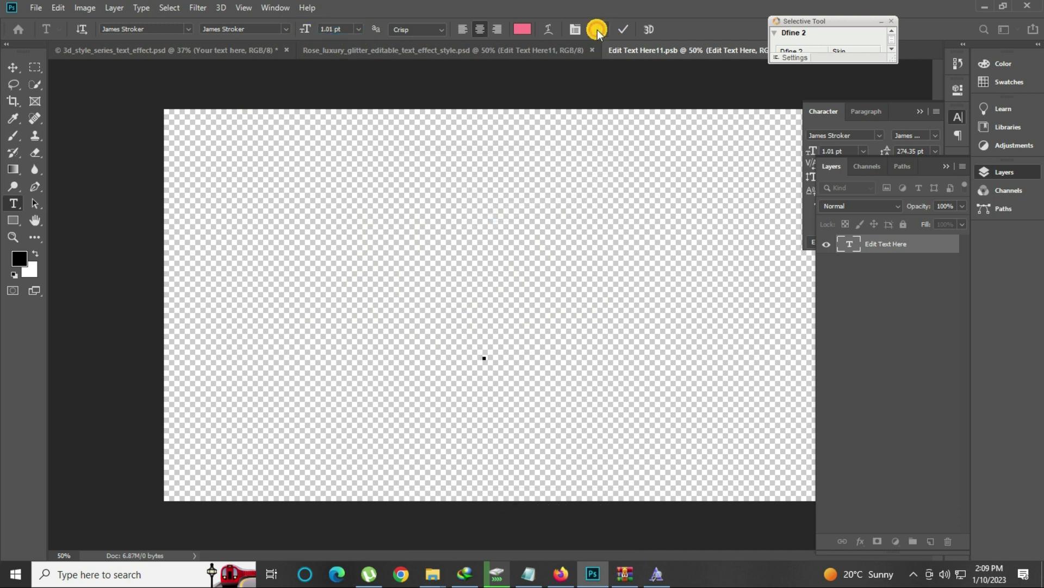
{"action": "key", "text": "Escape"}
{"action": "left_click", "coordinate": [495, 295]}
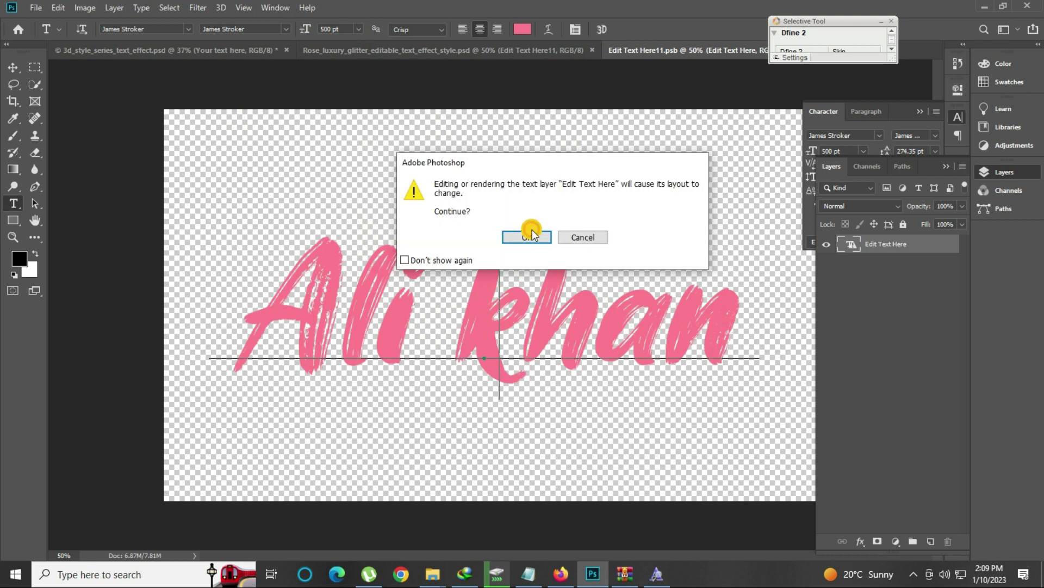
Step: Type Azhar over the Ali khan line and adjust its font size, then cancel the edit
{"action": "left_click", "coordinate": [532, 235]}
{"action": "triple_click", "coordinate": [481, 283]}
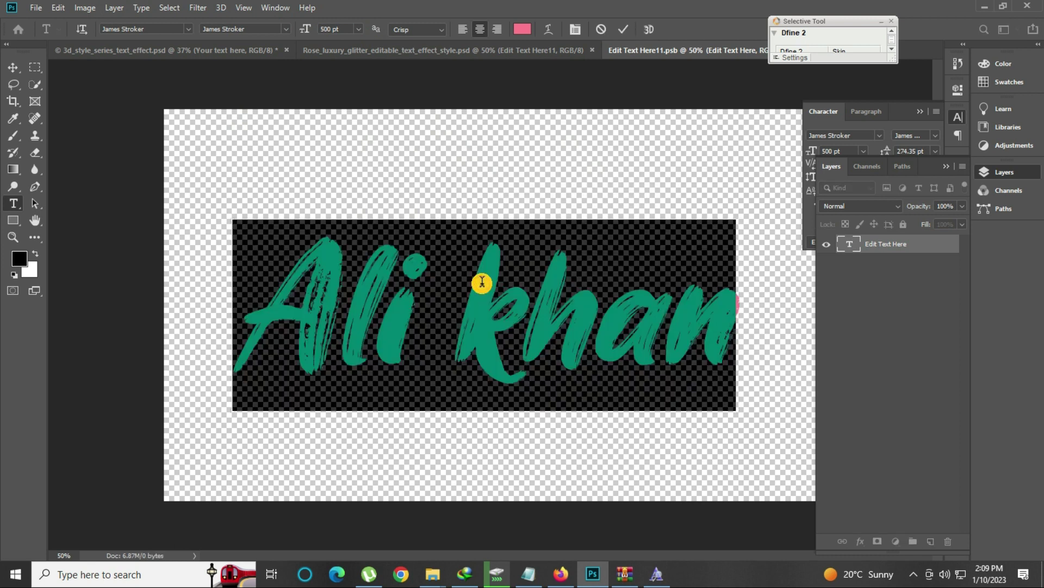
{"action": "type", "text": "Azhar"}
{"action": "key", "text": "ctrl+a"}
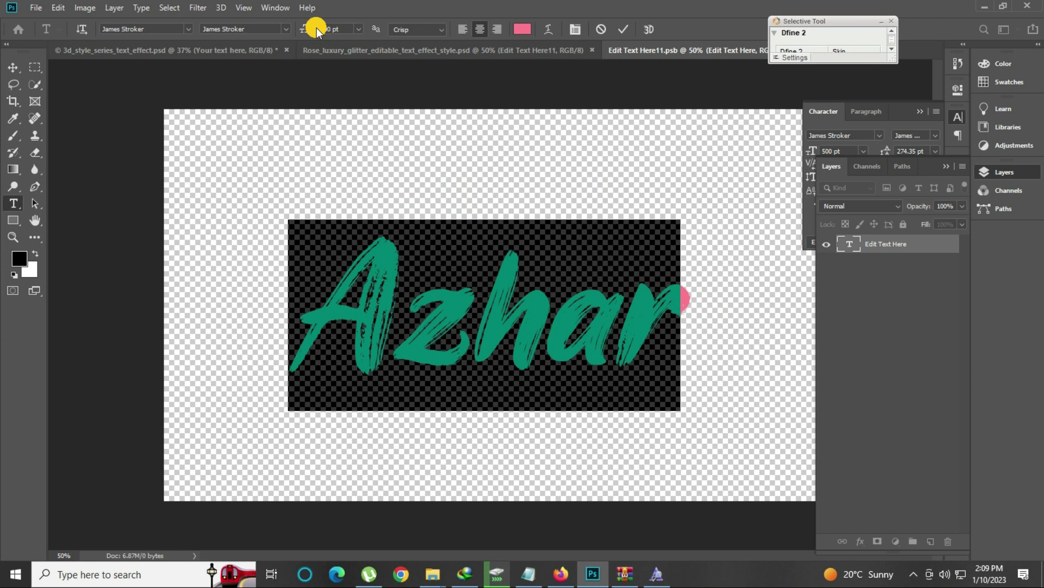
{"action": "left_click_drag", "start_coordinate": [308, 31], "coordinate": [309, 31]}
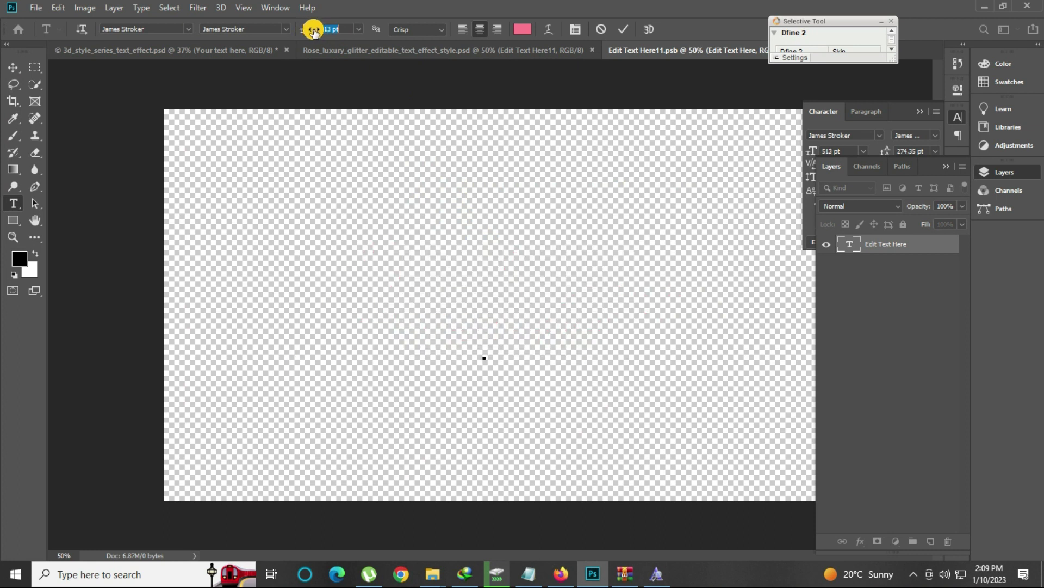
{"action": "type", "text": "500"}
{"action": "key", "text": "Escape"}
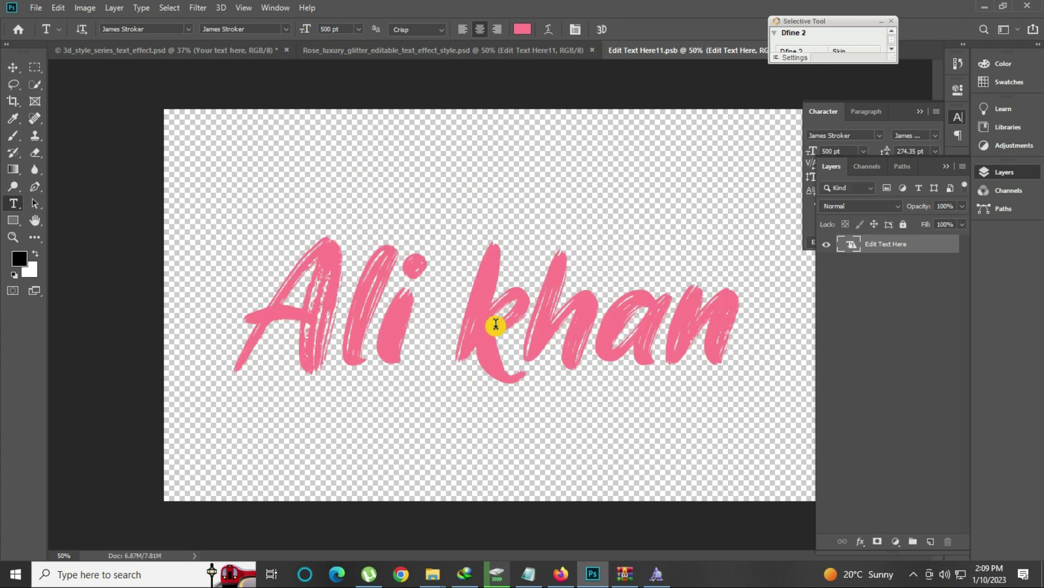
Step: Replace Ali khan with Azhar, enlarge it to about 586 pt, and recentre it
{"action": "left_click", "coordinate": [496, 326]}
{"action": "left_click", "coordinate": [526, 301]}
{"action": "key", "text": "ctrl+a"}
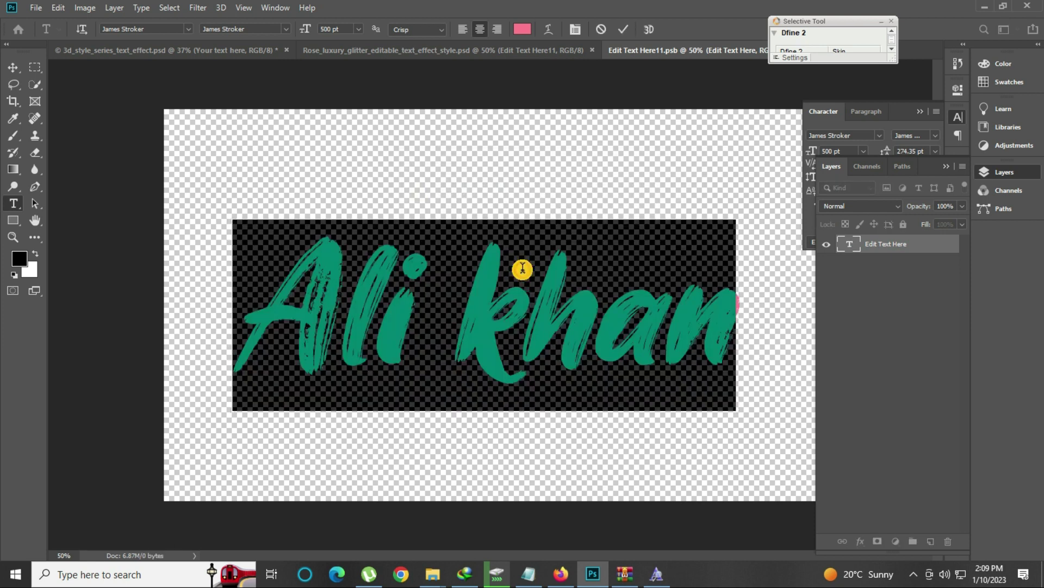
{"action": "type", "text": "Azhar"}
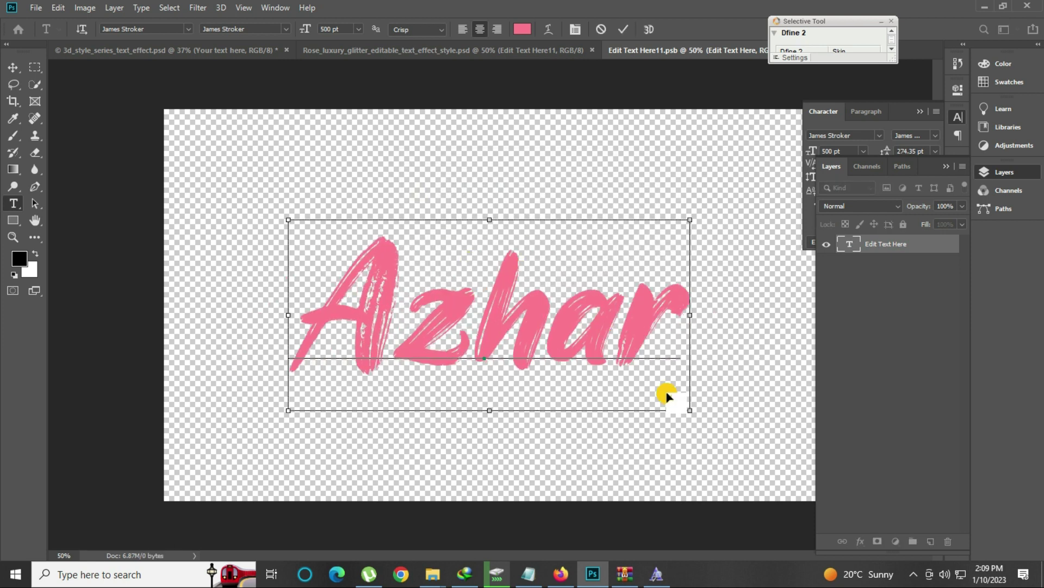
{"action": "left_click_drag", "start_coordinate": [690, 410], "coordinate": [760, 443]}
{"action": "left_click_drag", "start_coordinate": [582, 321], "coordinate": [567, 306]}
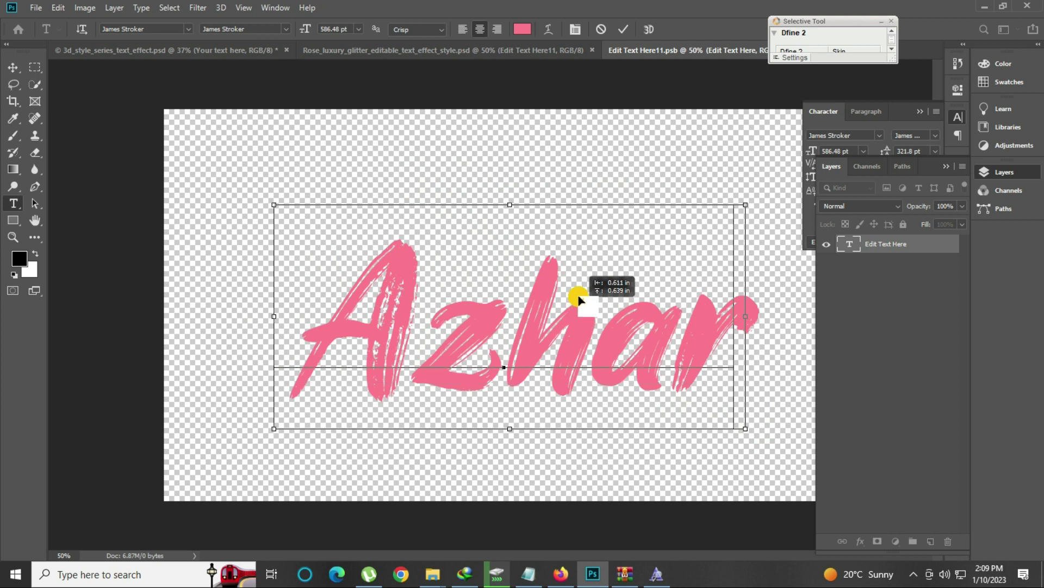
{"action": "left_click", "coordinate": [627, 26]}
{"action": "left_click_drag", "start_coordinate": [524, 303], "coordinate": [528, 298]}
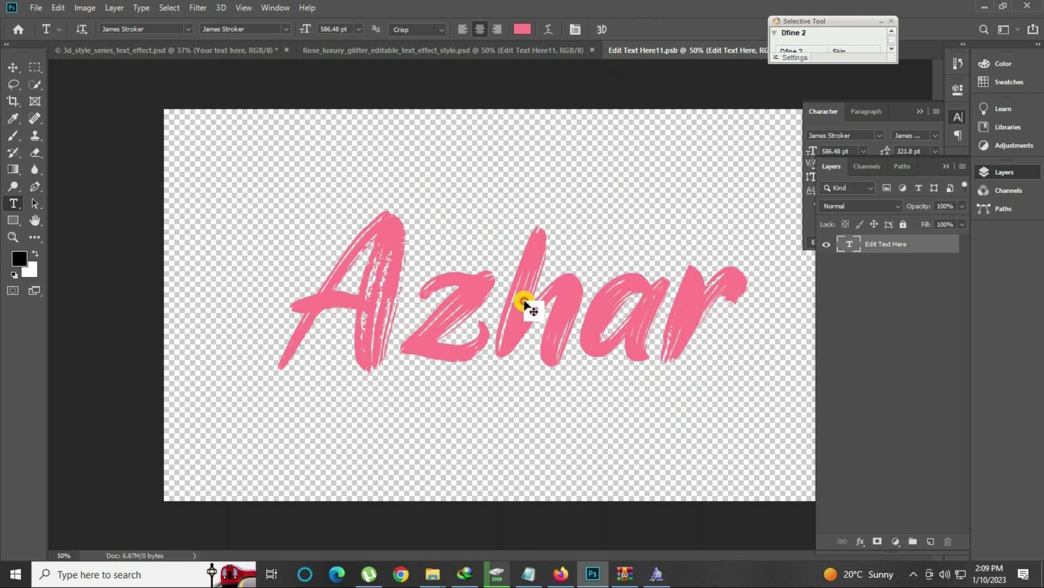
Step: Save the smart object and zoom in on the updated Rose luxury glitter mockup
{"action": "key", "text": "ctrl+s"}
{"action": "left_click", "coordinate": [509, 49]}
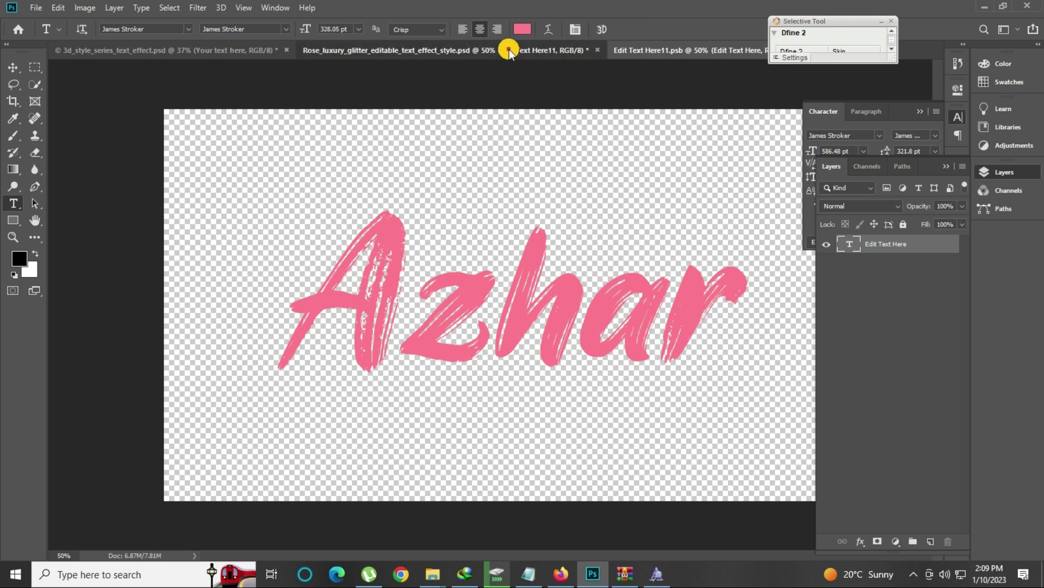
{"action": "left_click", "coordinate": [12, 235]}
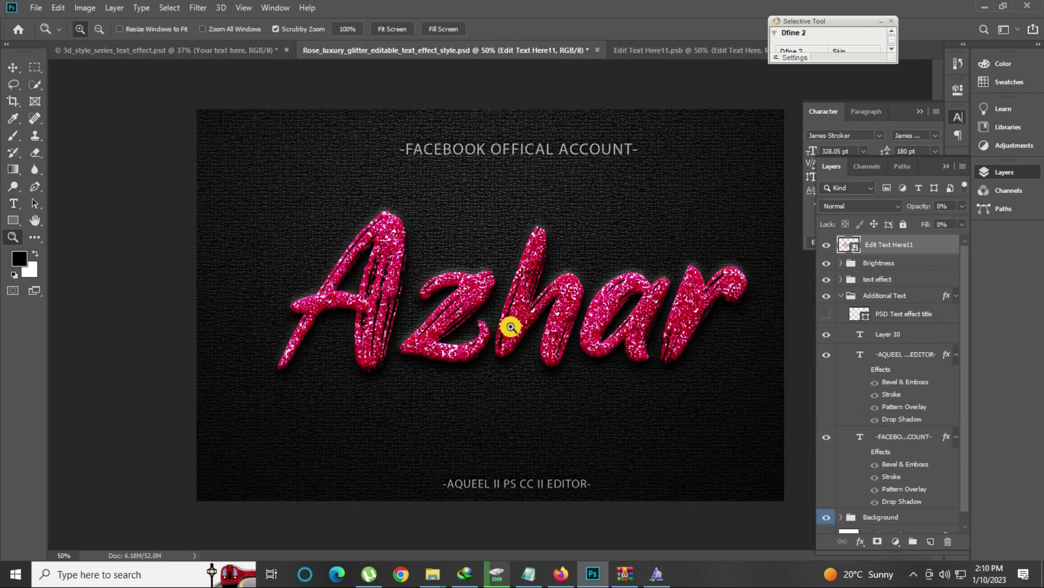
{"action": "left_click", "coordinate": [508, 327]}
{"action": "right_click", "coordinate": [415, 205]}
{"action": "left_click", "coordinate": [490, 218]}
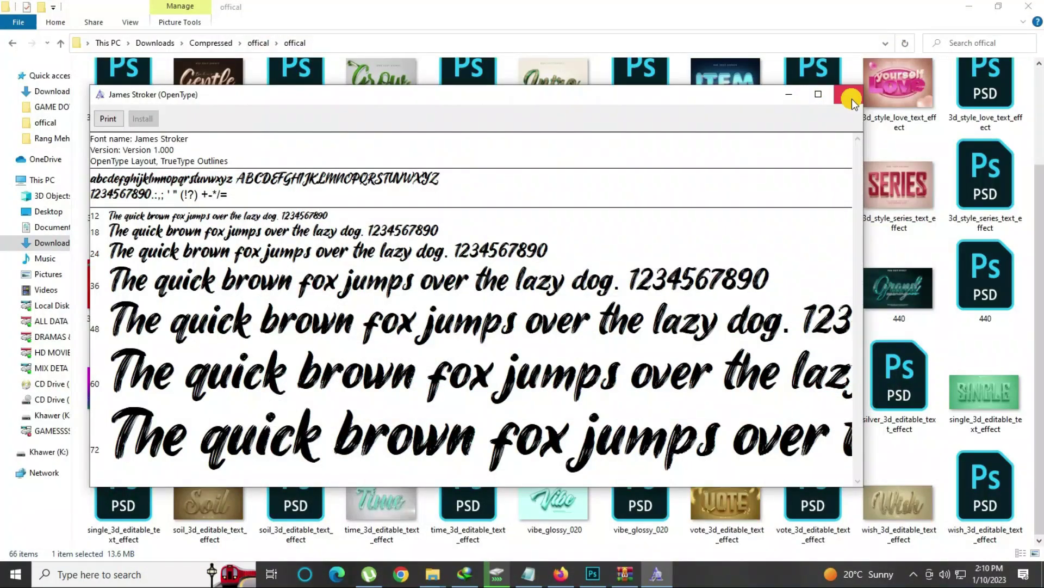
Step: Close the James Stroker font preview, then open and close the SOLD preview image
{"action": "left_click", "coordinate": [848, 94]}
{"action": "left_click", "coordinate": [778, 310]}
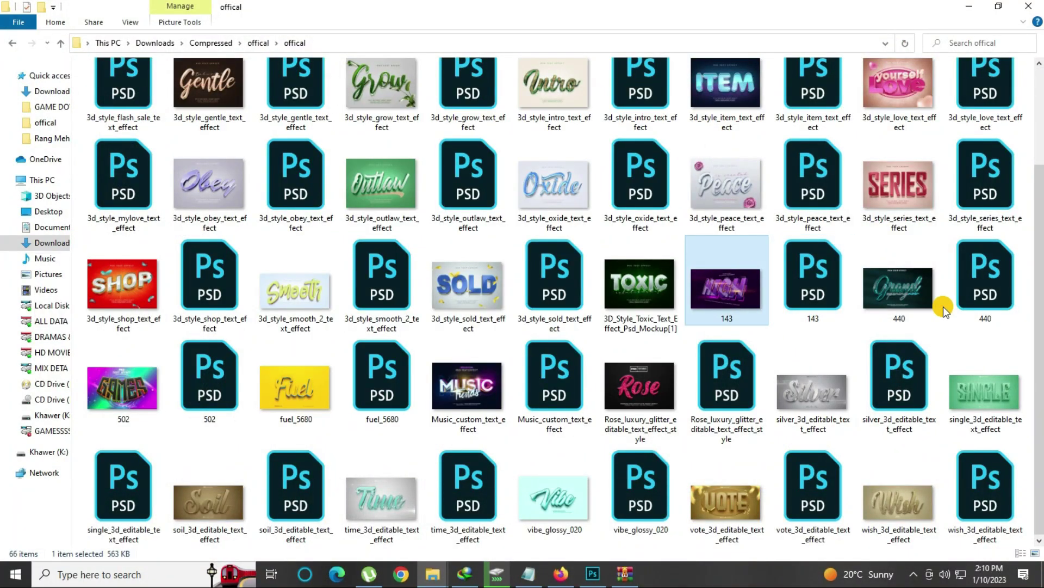
{"action": "left_click", "coordinate": [898, 288]}
{"action": "double_click", "coordinate": [471, 299]}
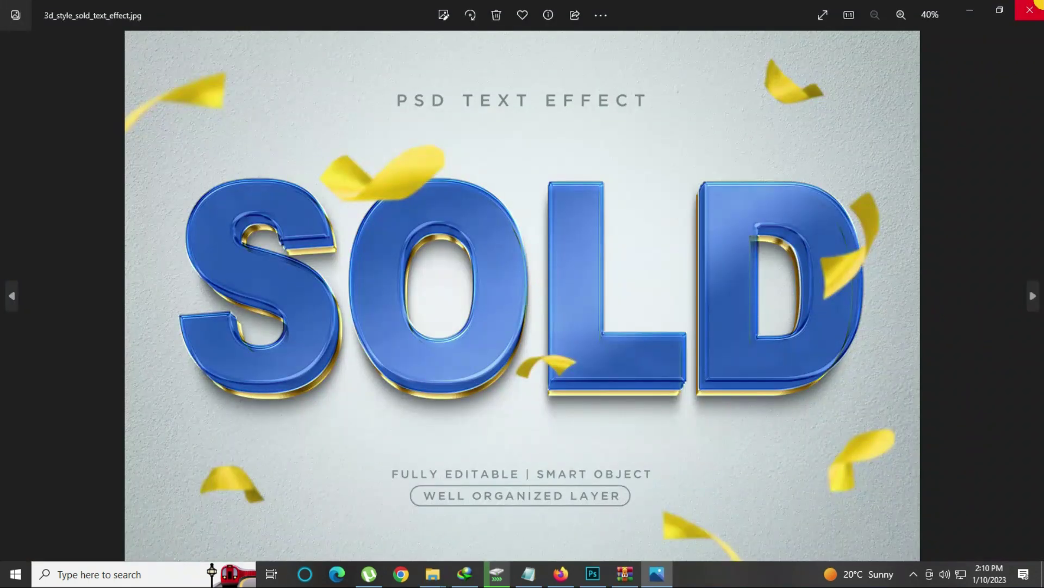
{"action": "left_click", "coordinate": [1036, 6]}
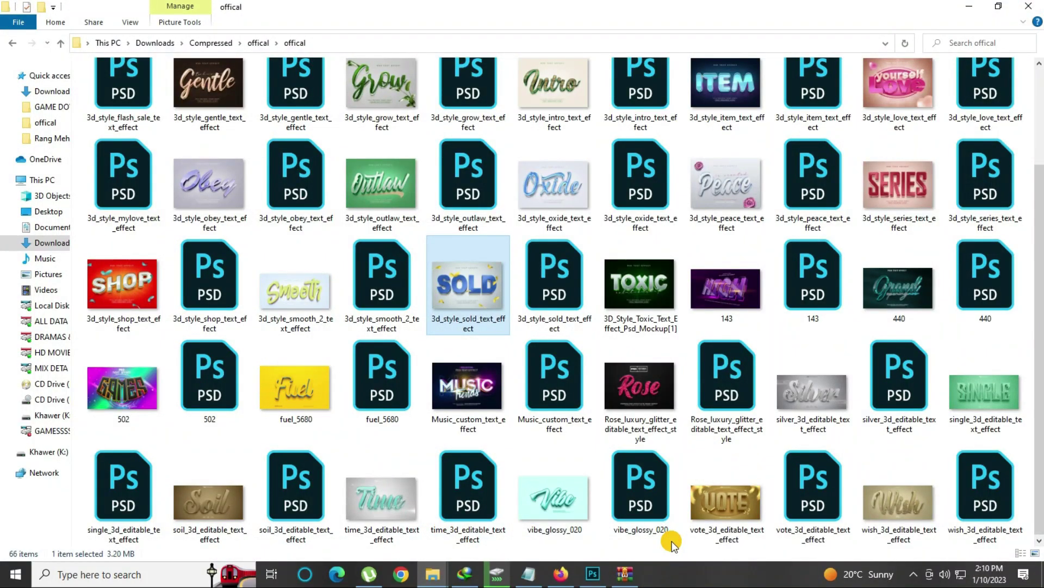
Step: Show the folder as medium icons, check the 66 files' 1.21 GB total, then deselect
{"action": "scroll", "coordinate": [653, 479], "scroll_direction": "down", "scroll_amount": 2, "text": "ctrl"}
{"action": "key", "text": "ctrl+a"}
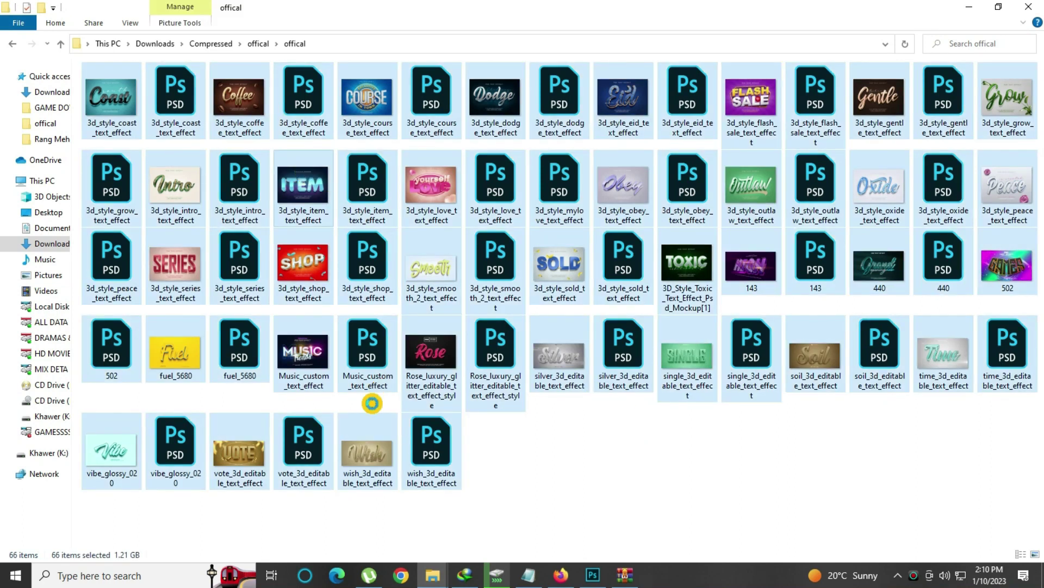
{"action": "right_click", "coordinate": [360, 473]}
{"action": "left_click", "coordinate": [381, 546]}
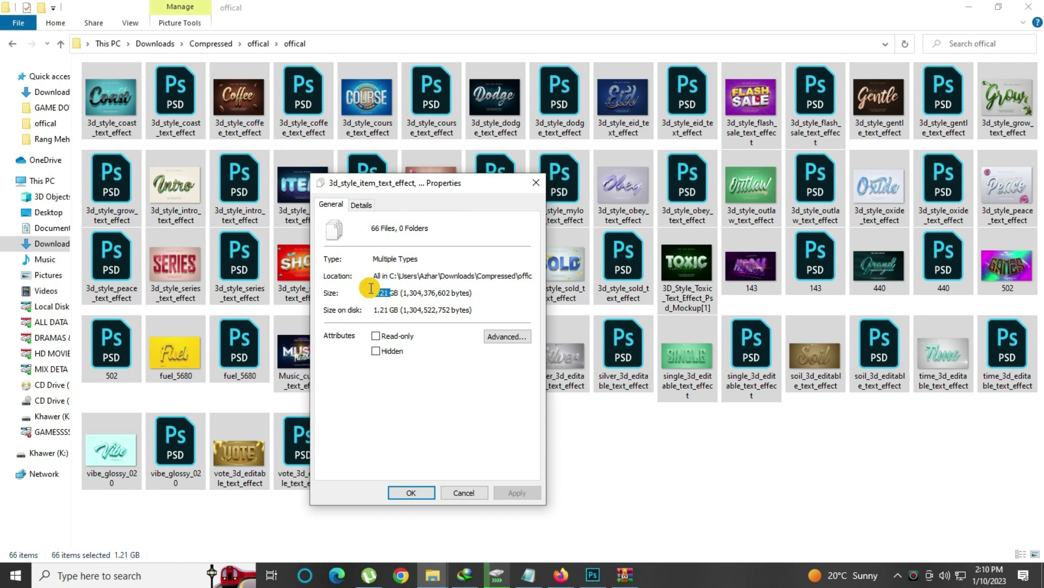
{"action": "left_click", "coordinate": [460, 492]}
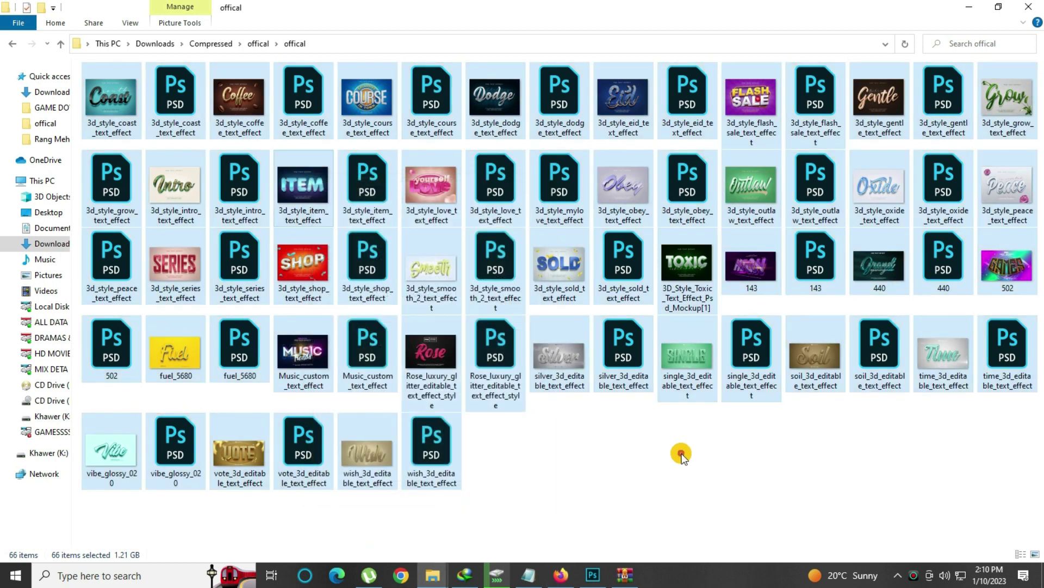
{"action": "left_click", "coordinate": [665, 518]}
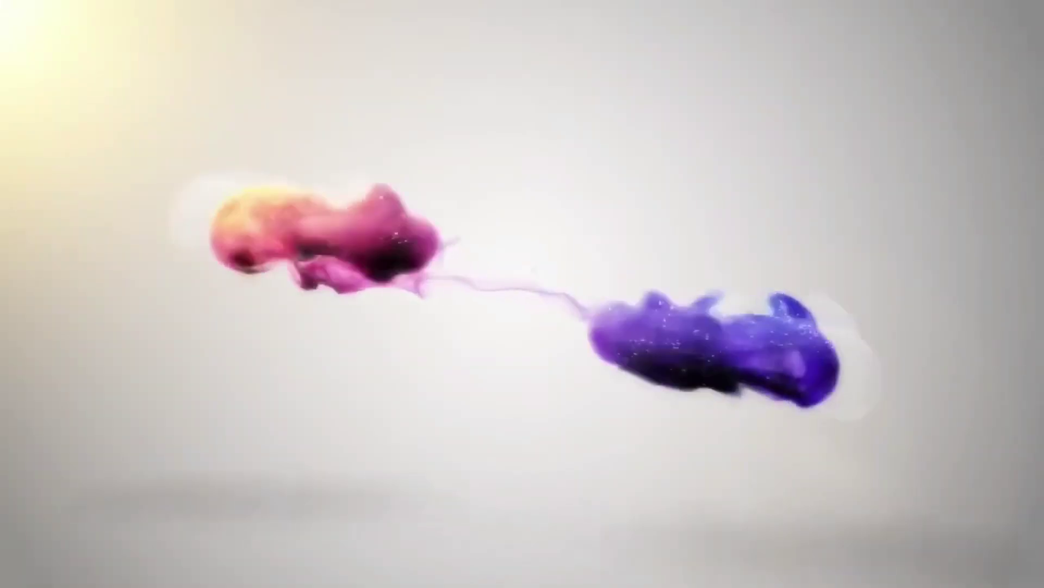